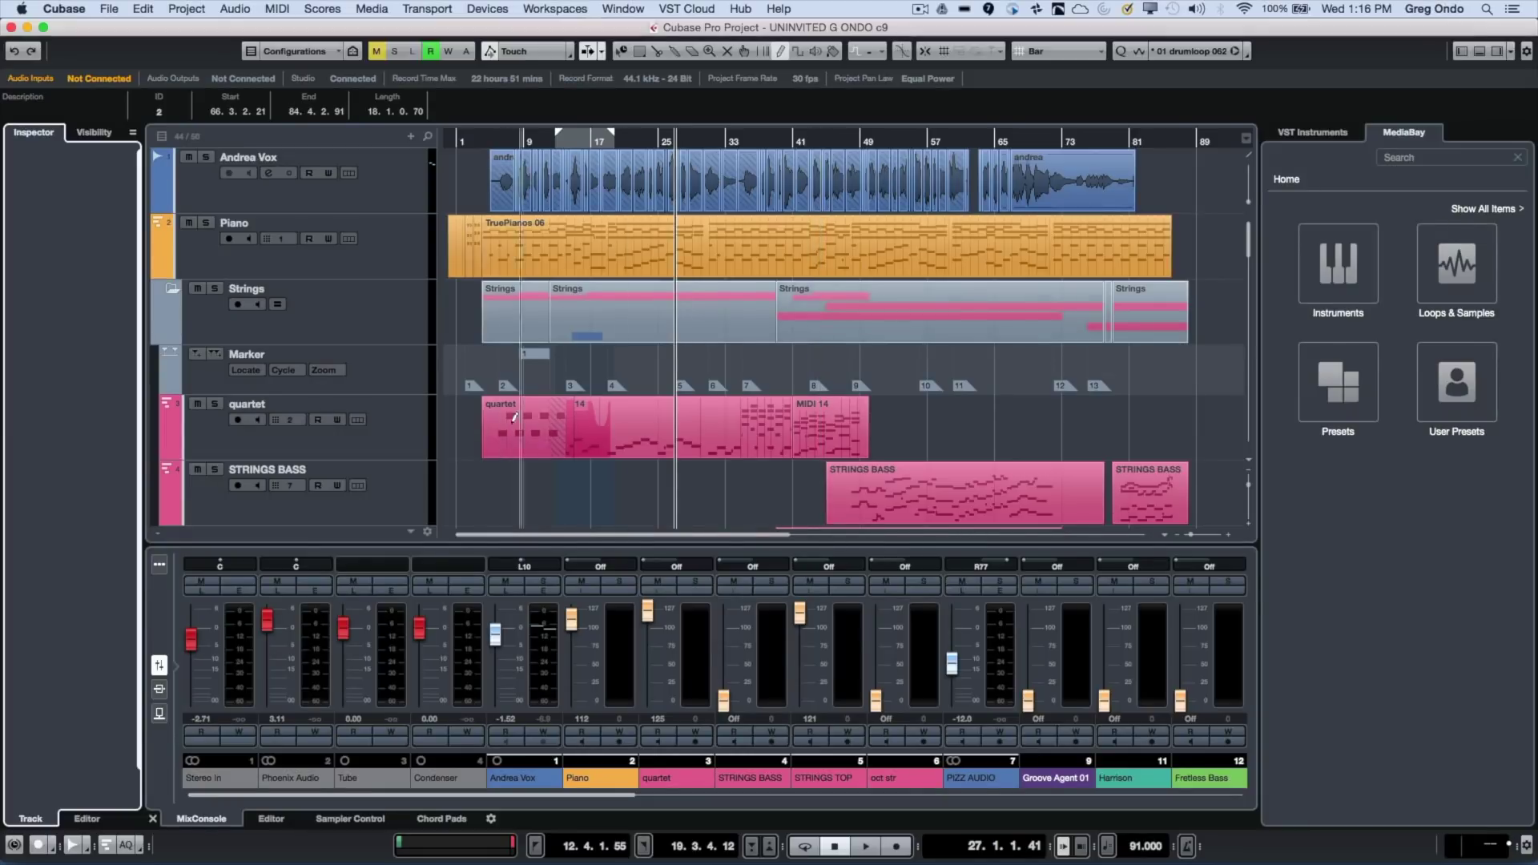
# - Add marker track Markers 01, move it above Andrea Vox, and make it the active marker track
pyautogui.click(278, 198)
pyautogui.rightClick(278, 199)
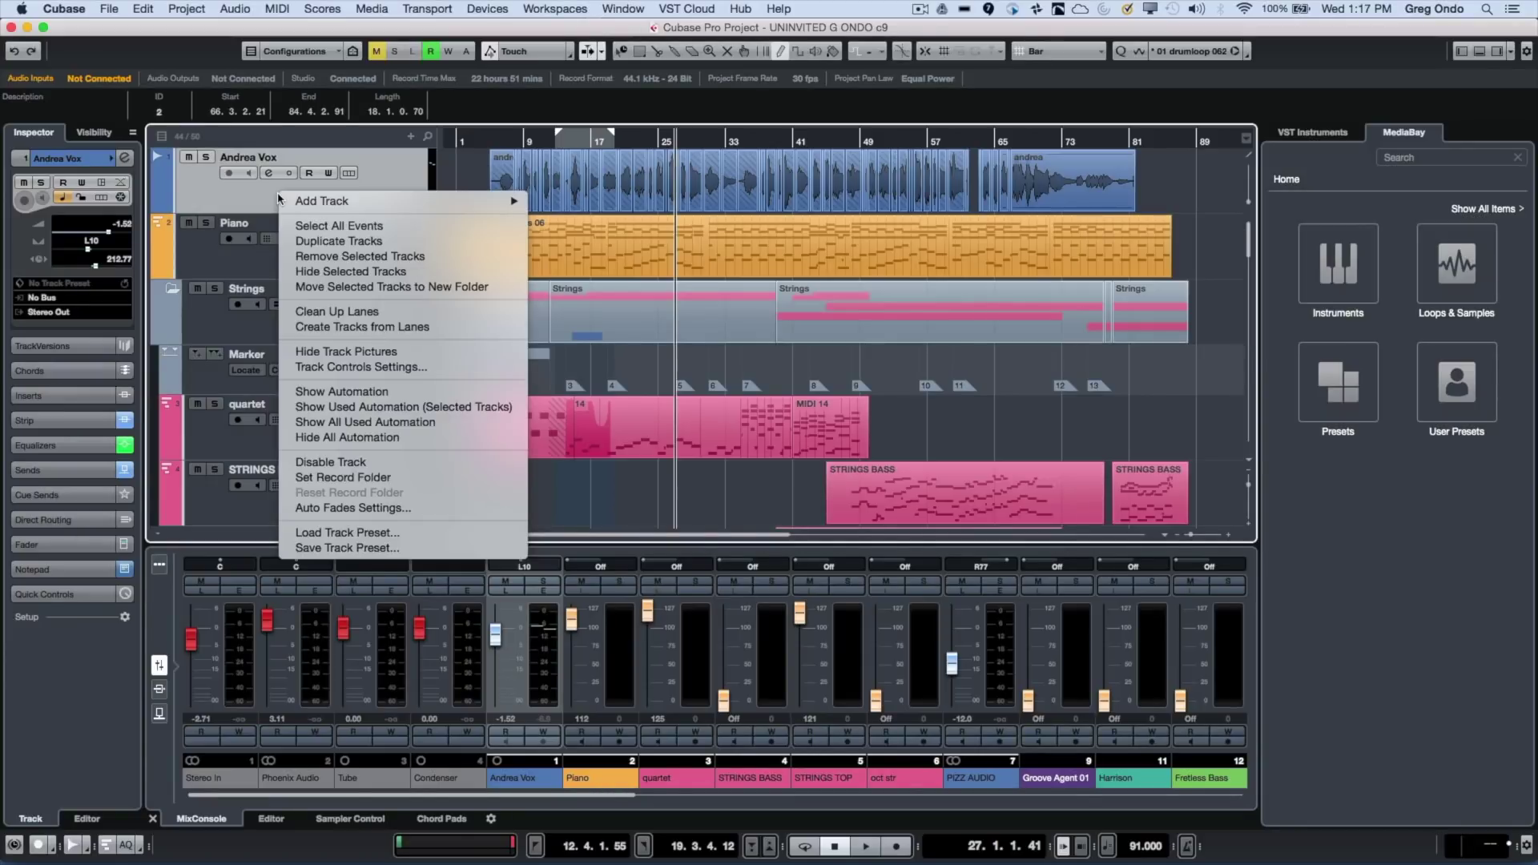
pyautogui.moveTo(320, 201)
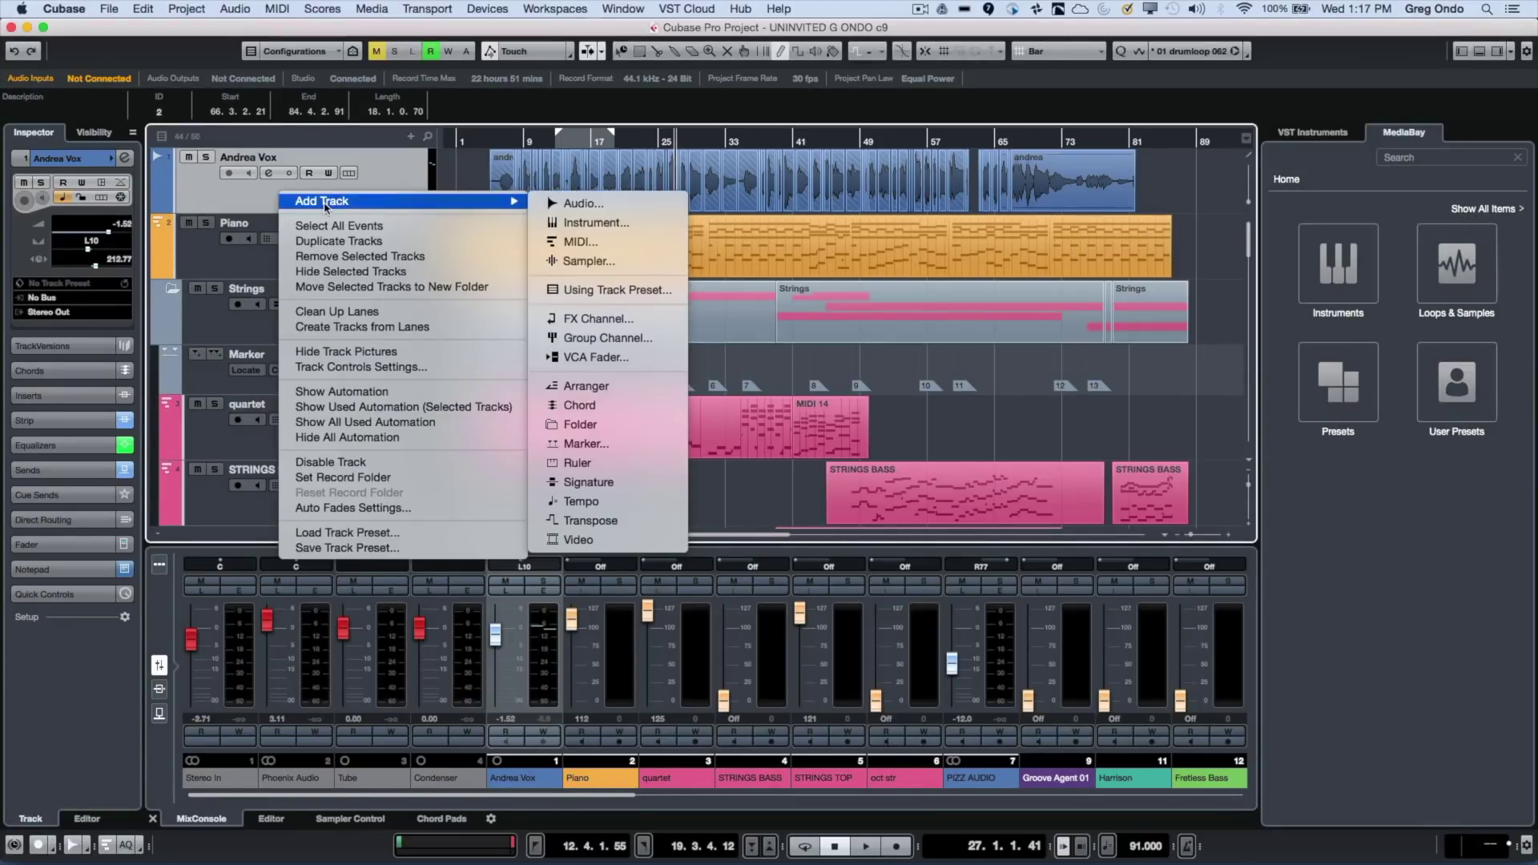
pyautogui.click(589, 447)
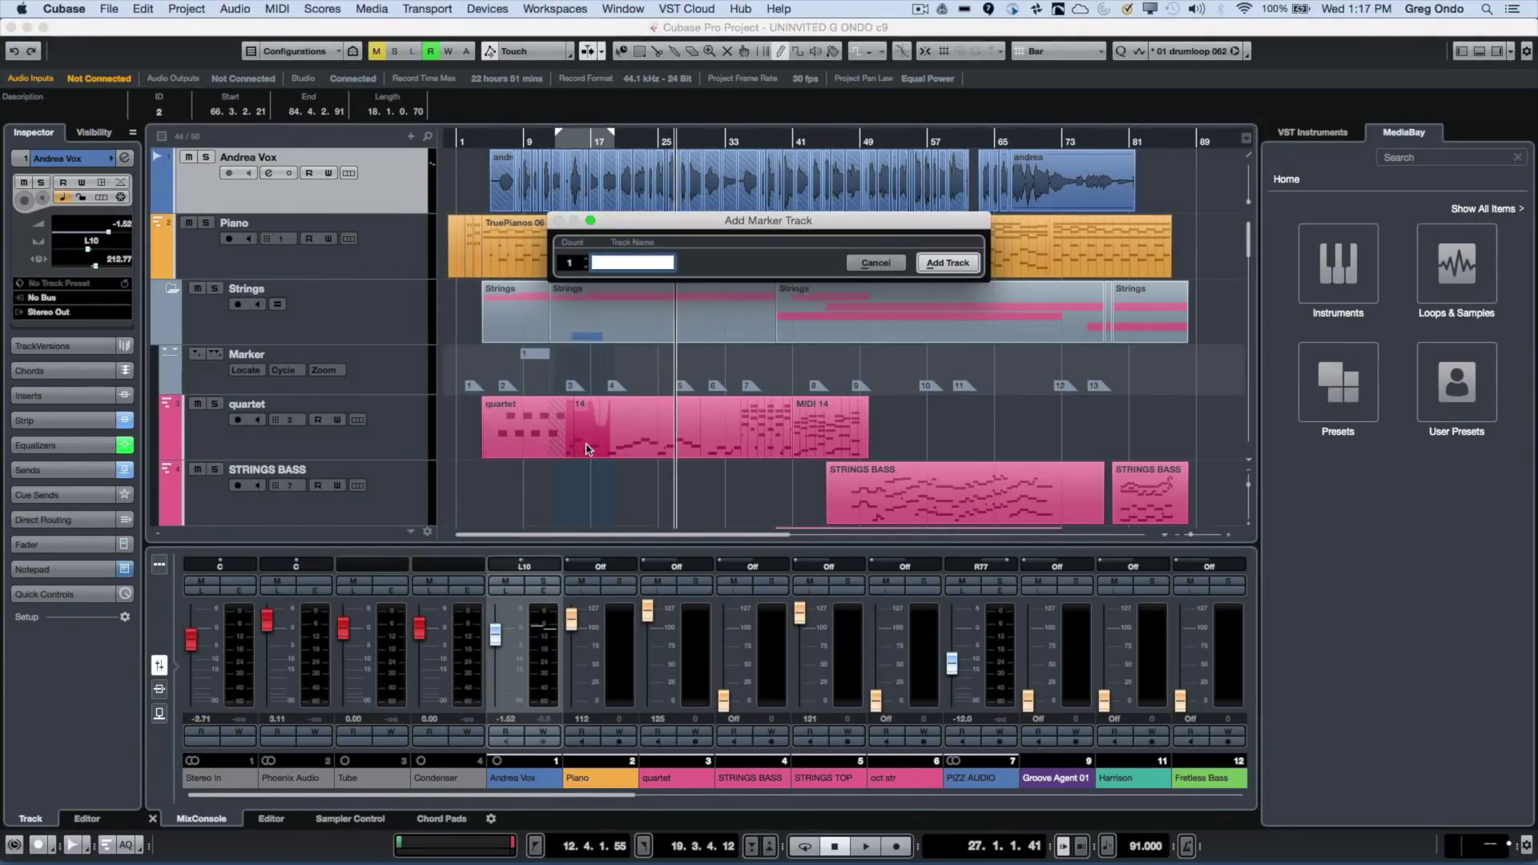
pyautogui.press('Return')
pyautogui.moveTo(379, 239); pyautogui.dragTo(392, 181)
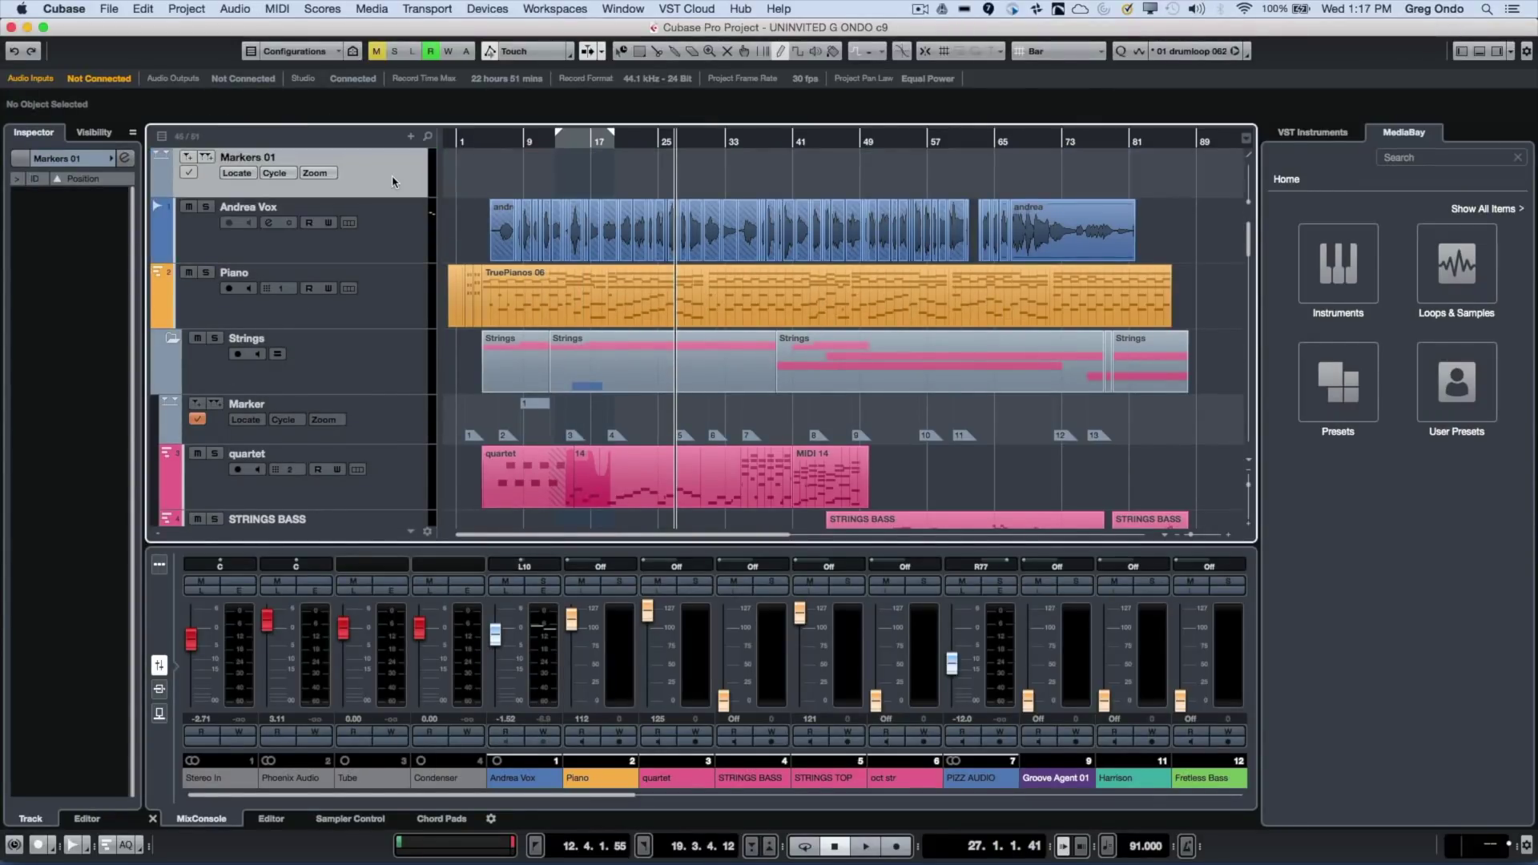
pyautogui.click(197, 174)
# - Draw five markers near bars 8, 14, 19, 25, 30, plus cycle markers at 35.2.3 and 57.3.4
pyautogui.moveTo(365, 195); pyautogui.dragTo(365, 226)
pyautogui.rightClick(530, 194)
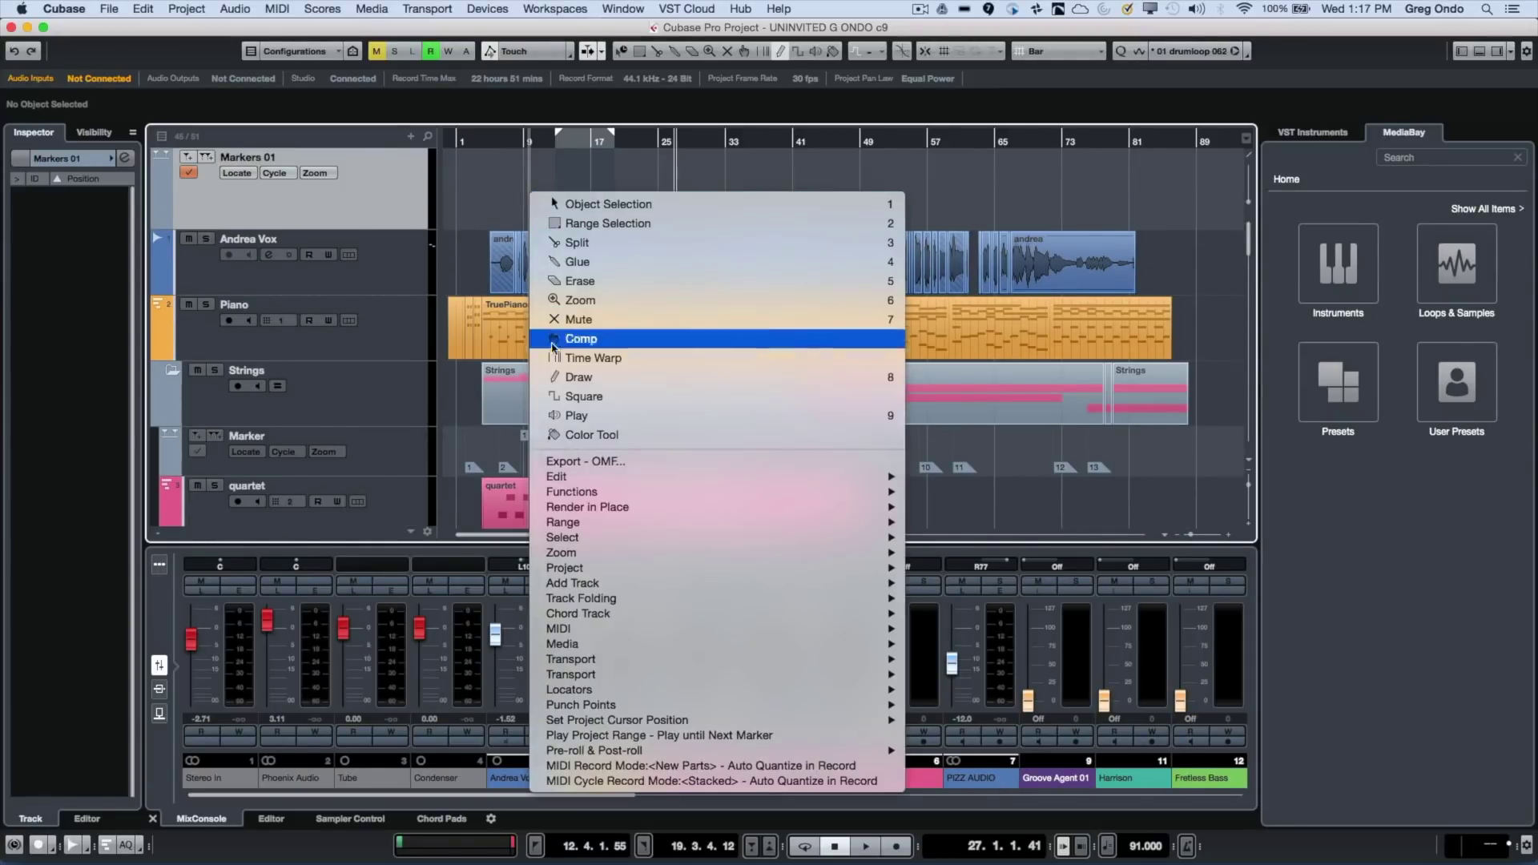
pyautogui.click(565, 377)
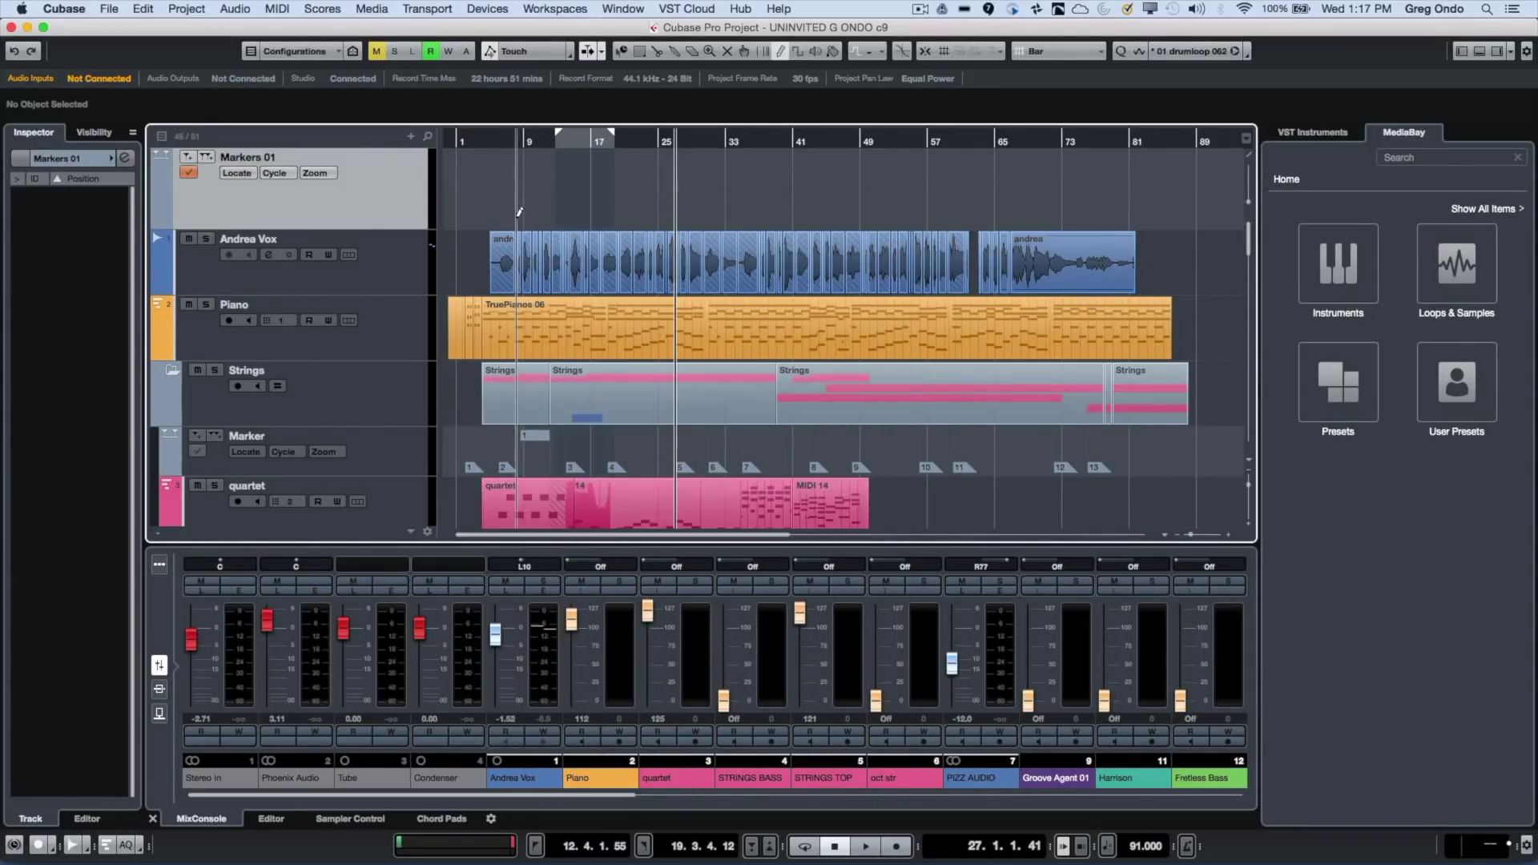
pyautogui.click(519, 216)
pyautogui.click(574, 216)
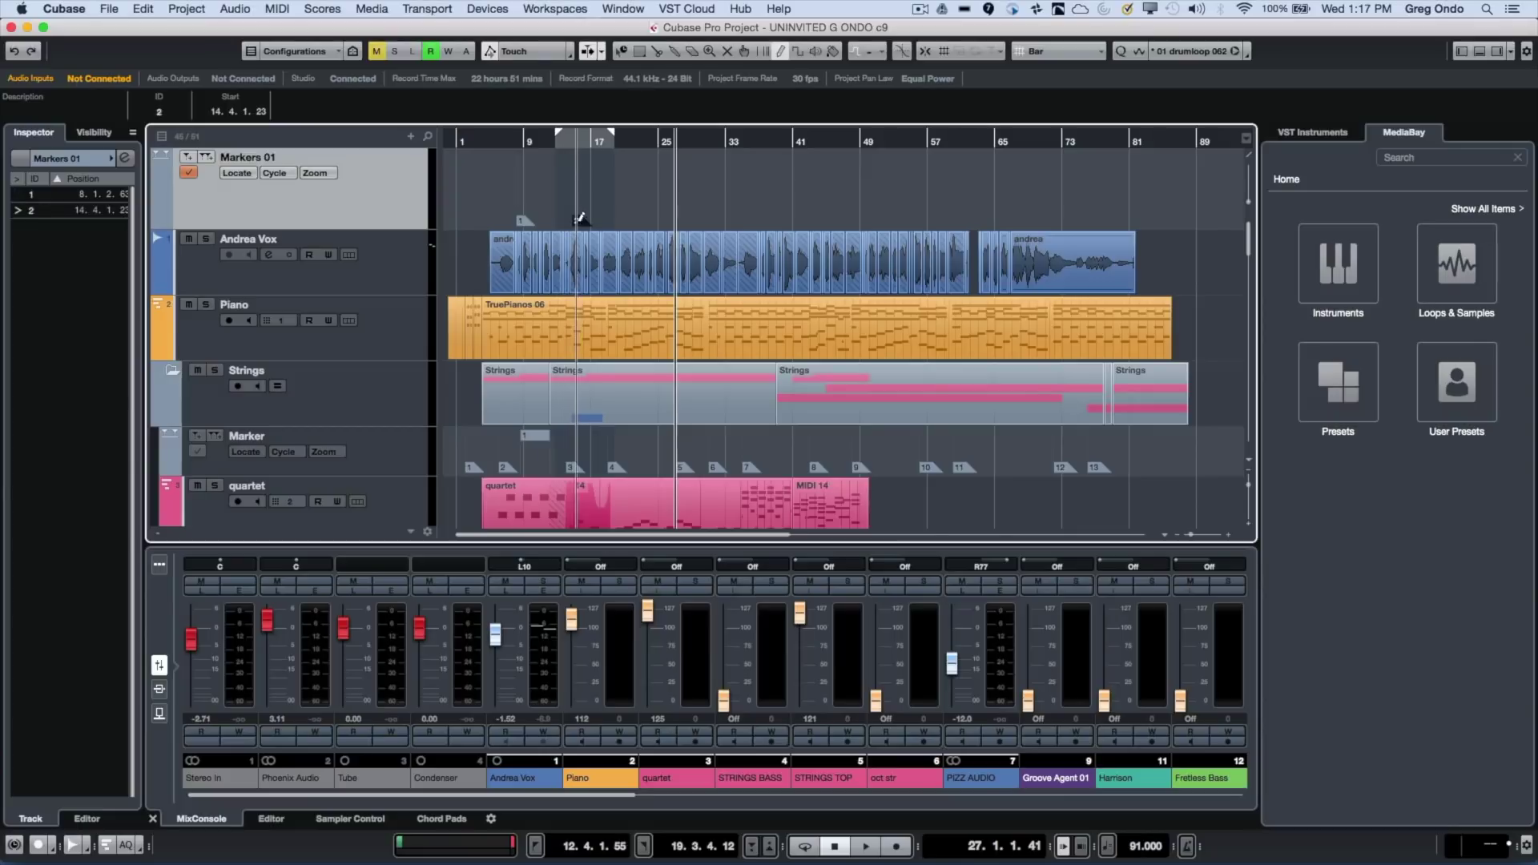
pyautogui.click(614, 218)
pyautogui.click(662, 217)
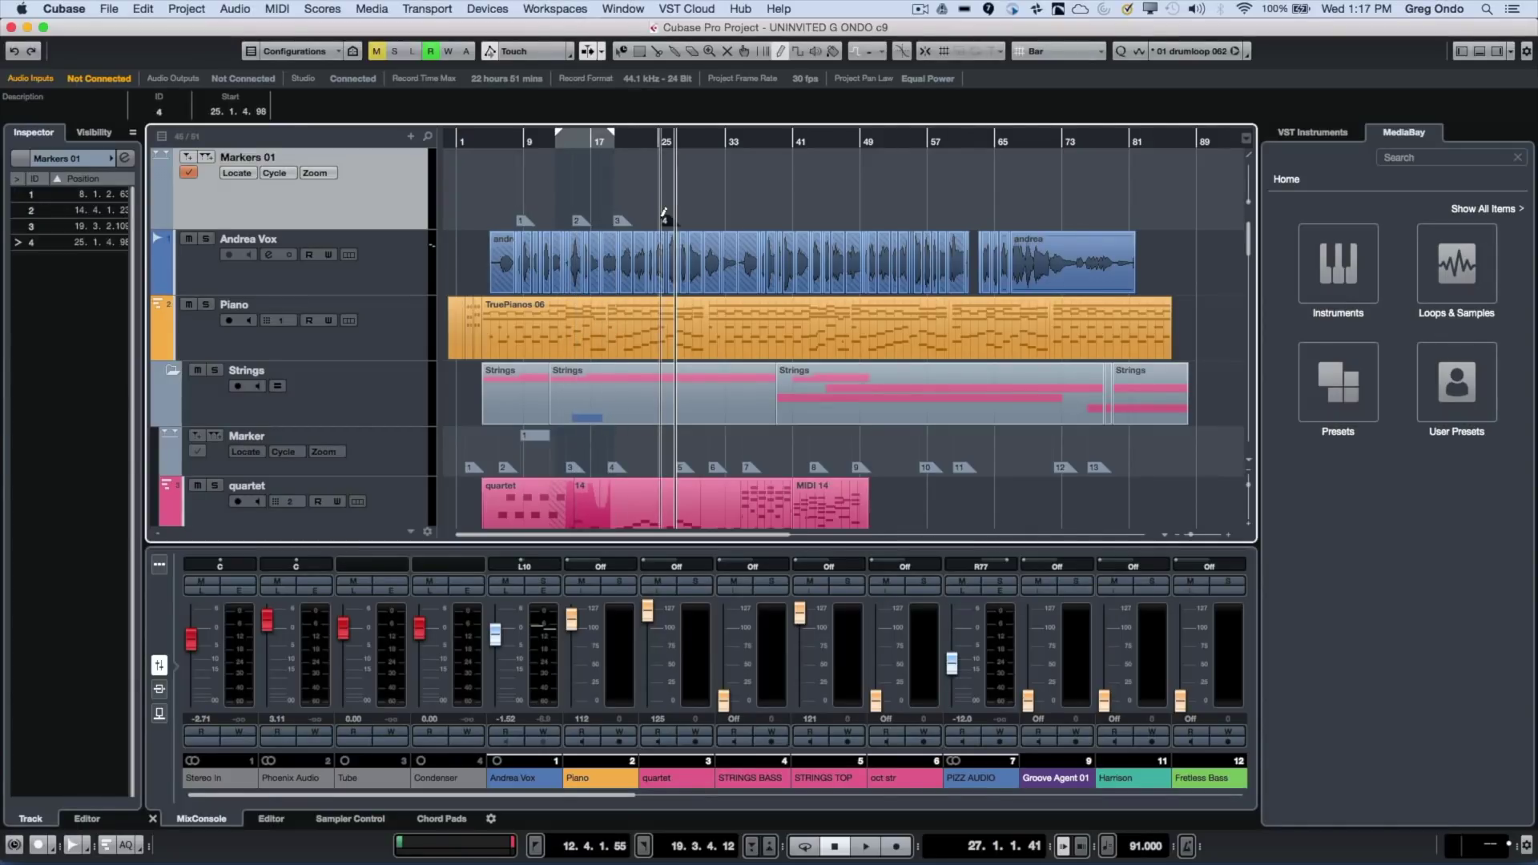
pyautogui.click(709, 207)
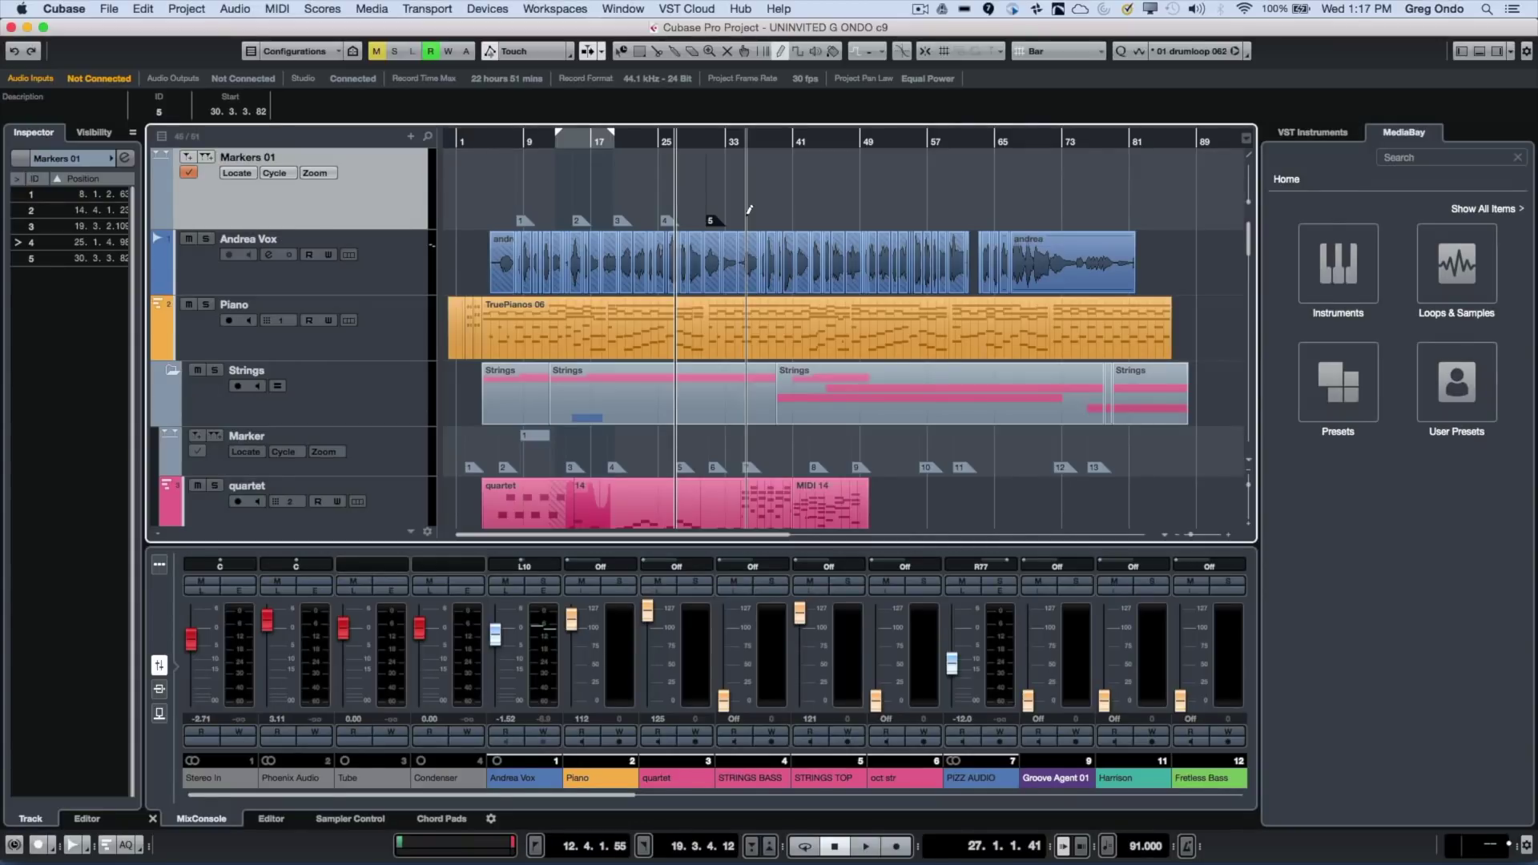
pyautogui.moveTo(749, 210); pyautogui.dragTo(1126, 196)
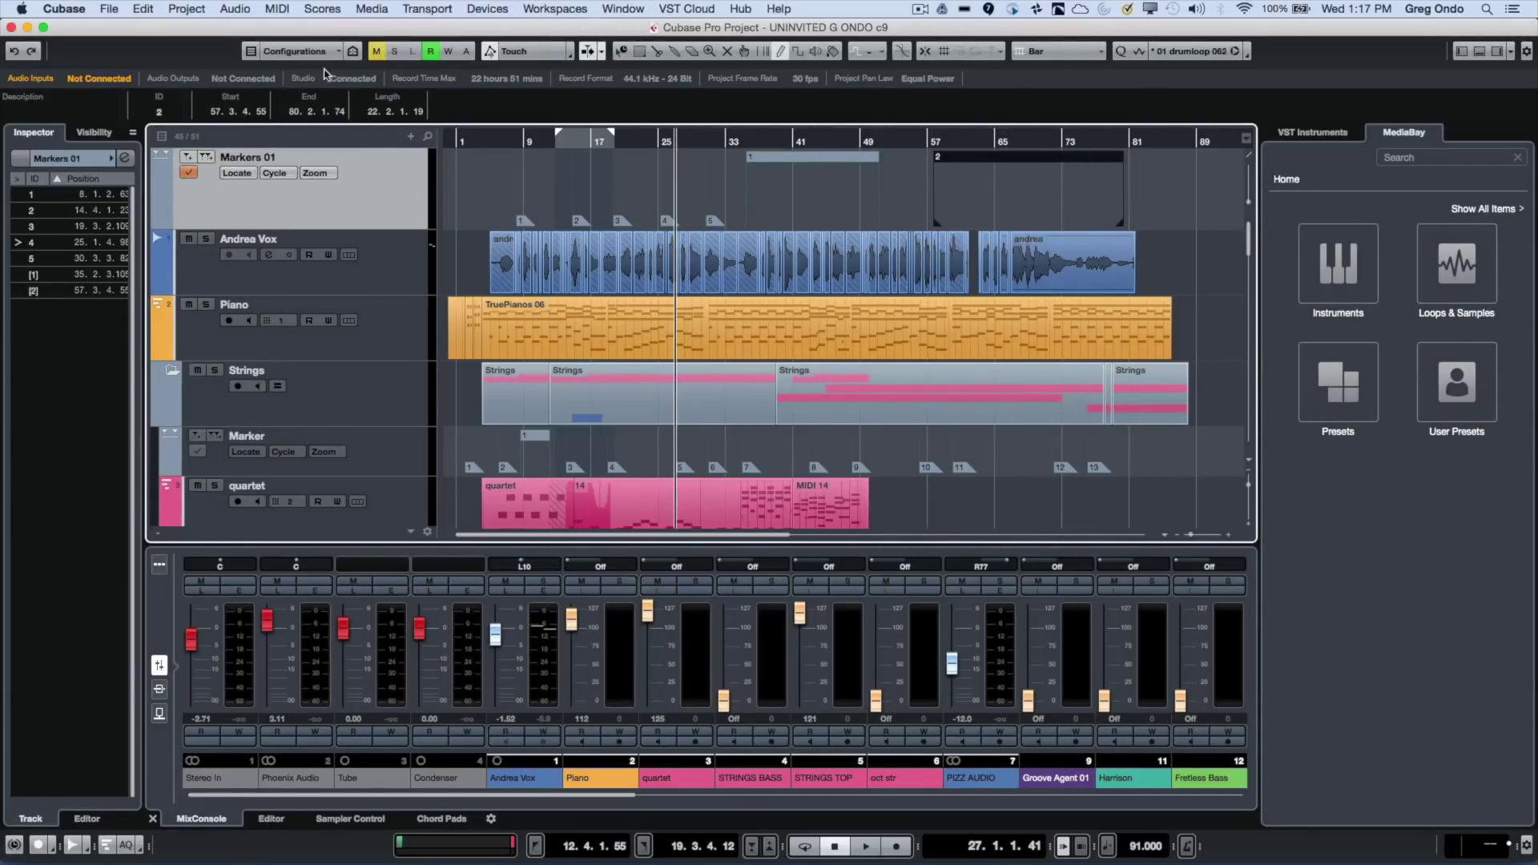
pyautogui.click(107, 10)
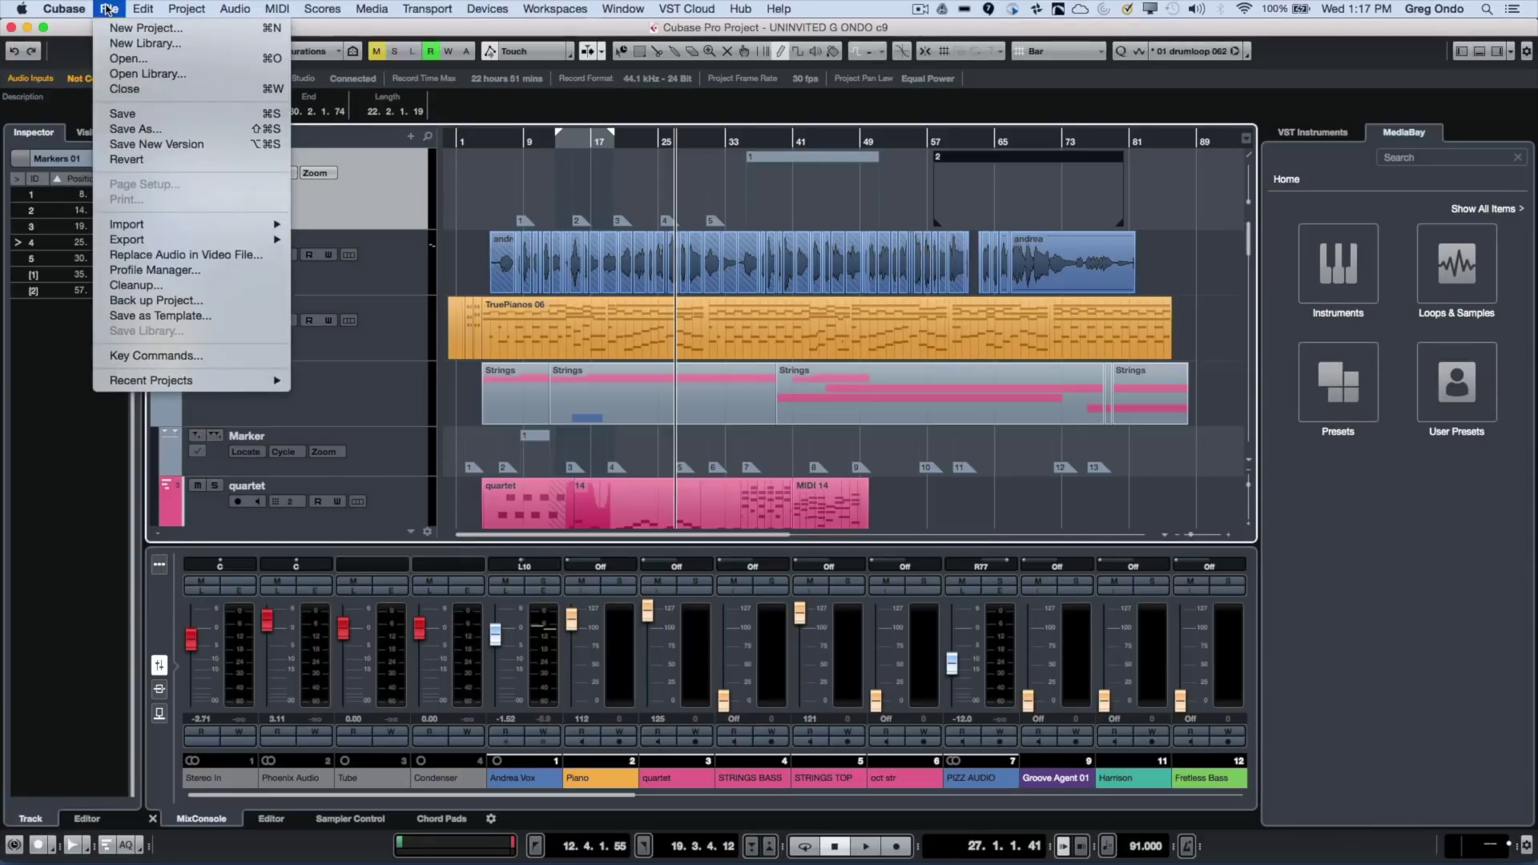
pyautogui.moveTo(178, 224)
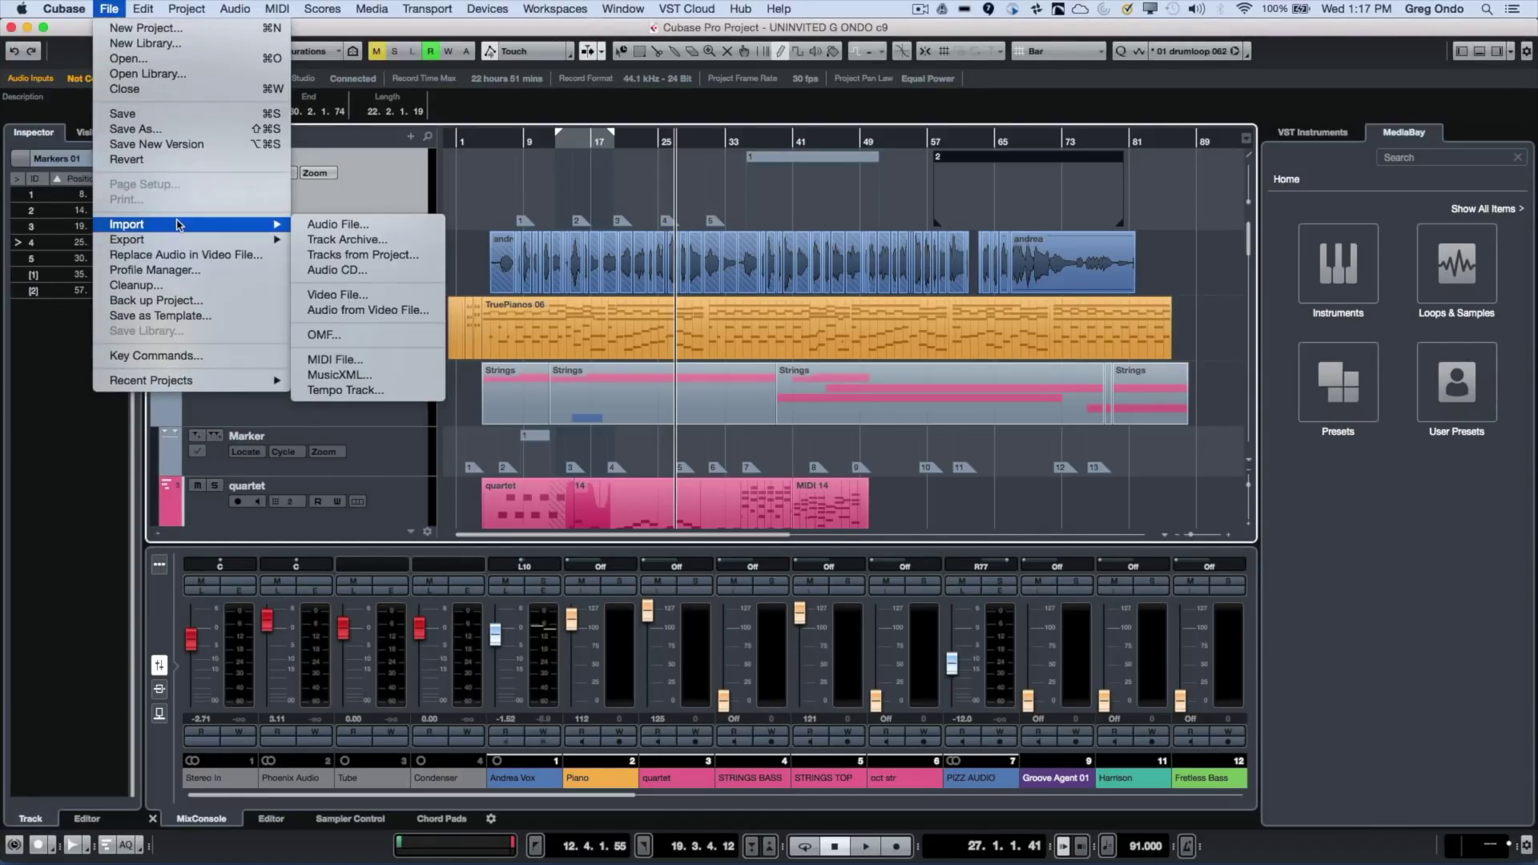
pyautogui.click(197, 358)
pyautogui.click(539, 128)
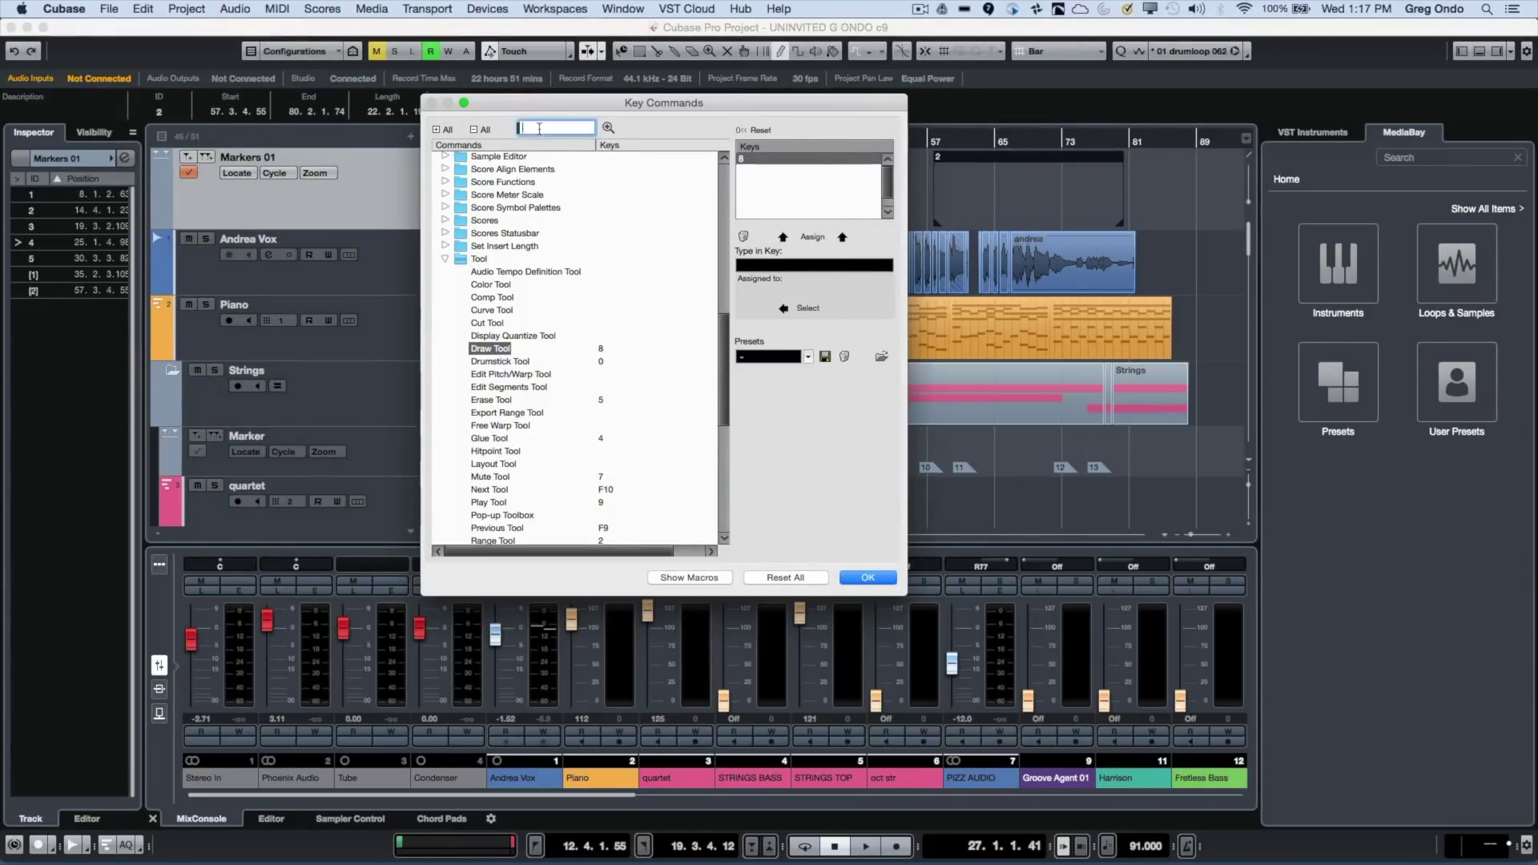
pyautogui.write('insert marker')
pyautogui.press('Return')
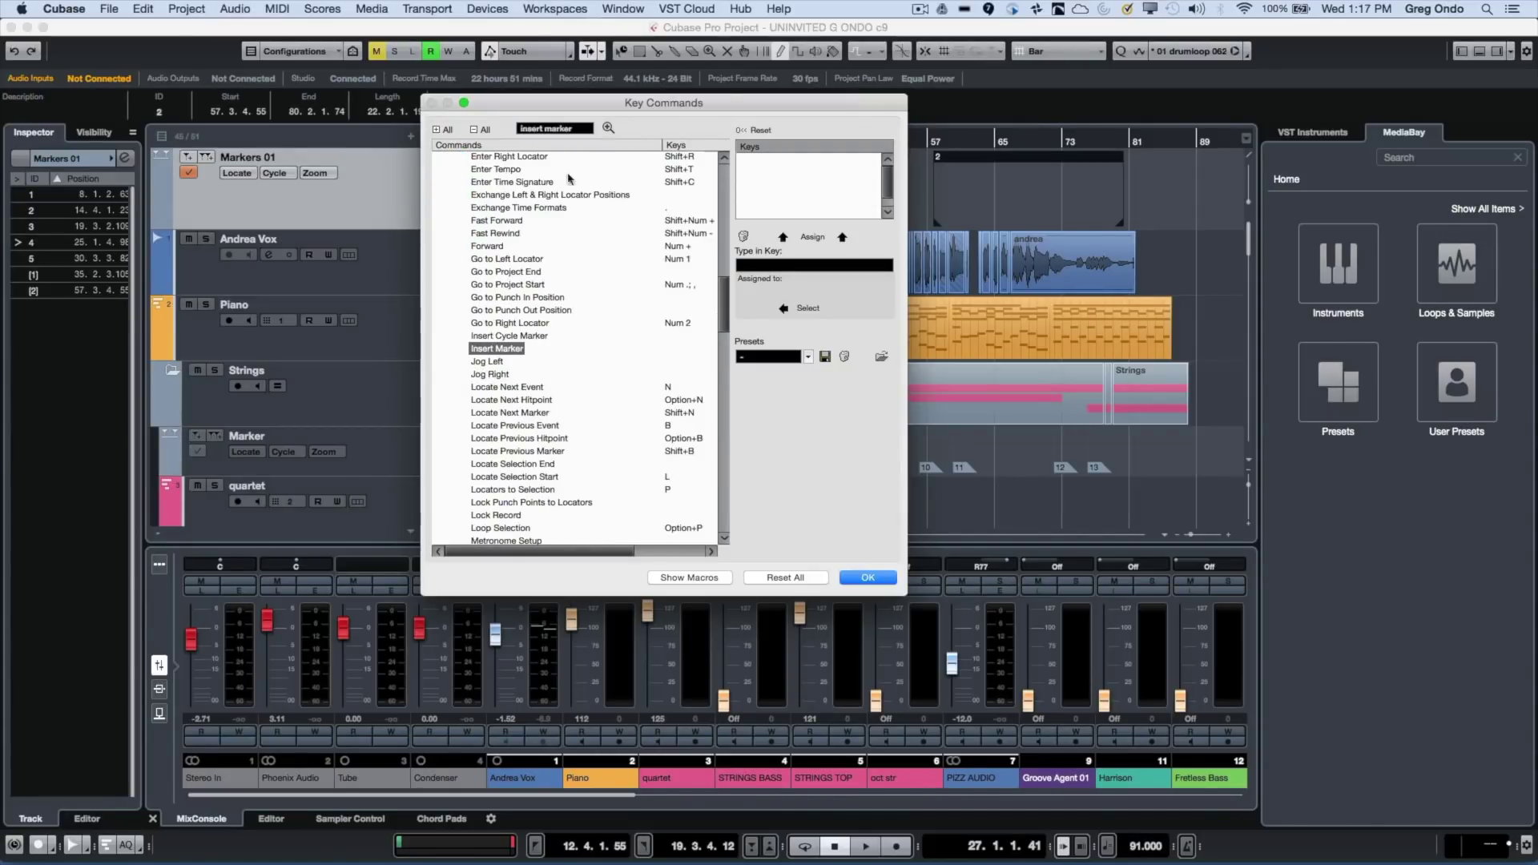
pyautogui.click(855, 579)
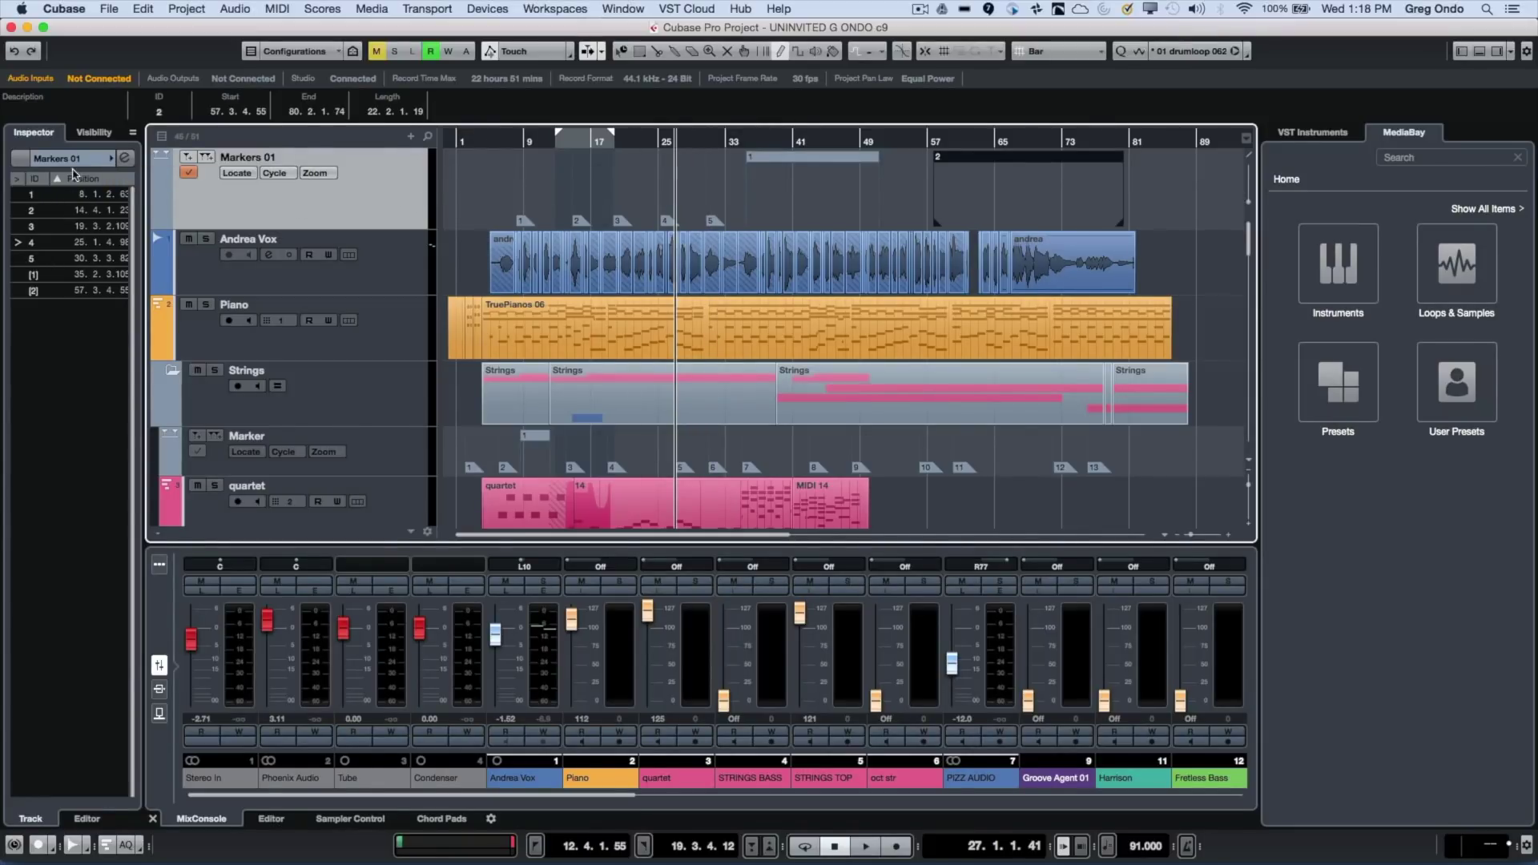
# - Colour the Markers 01 track and its markers yellow, then set the position to bar 7
pyautogui.click(111, 157)
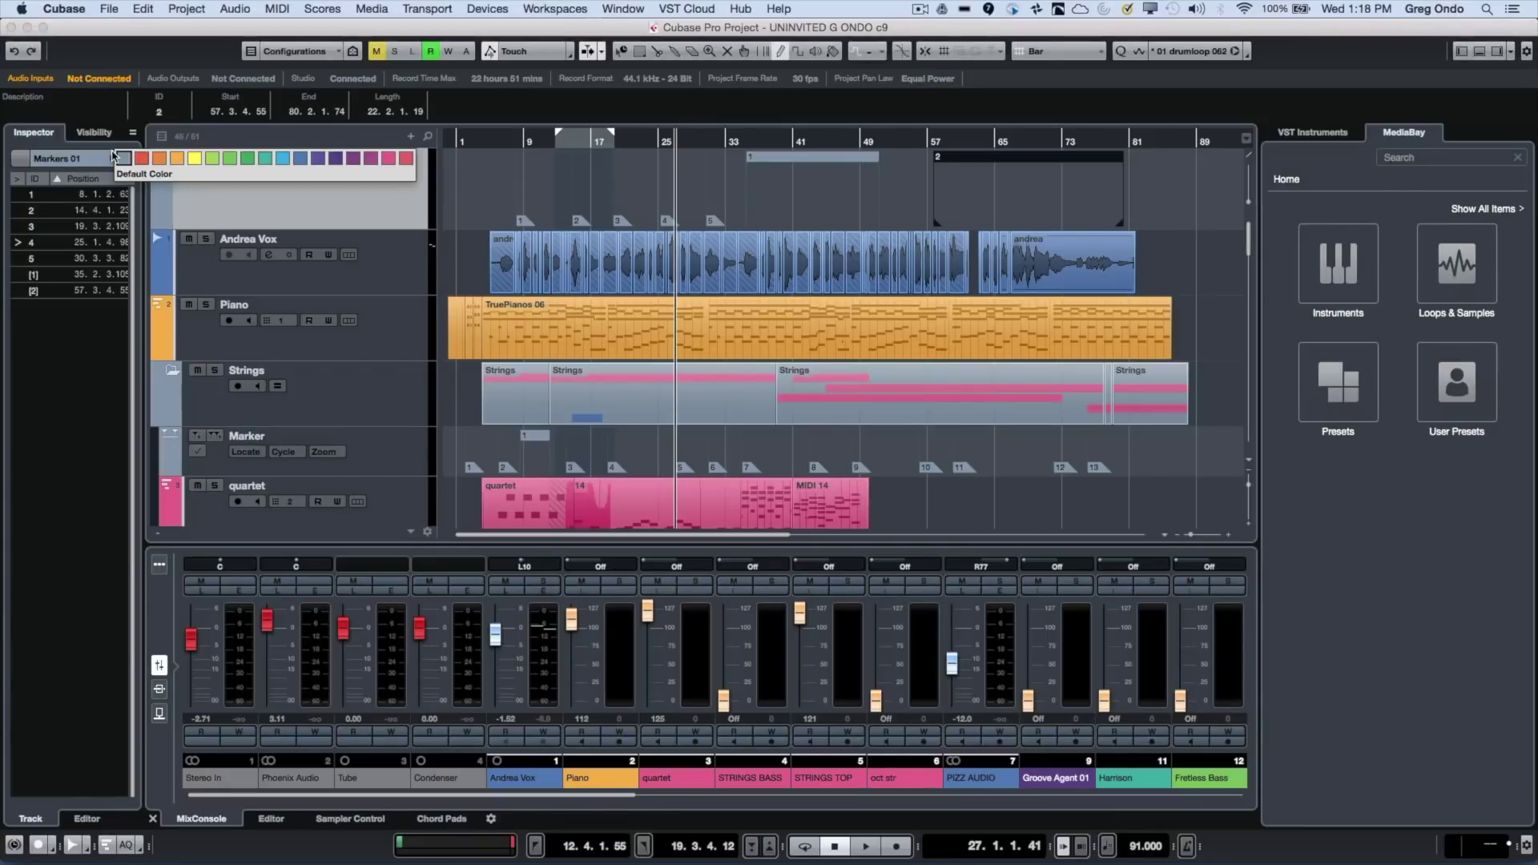
pyautogui.click(194, 158)
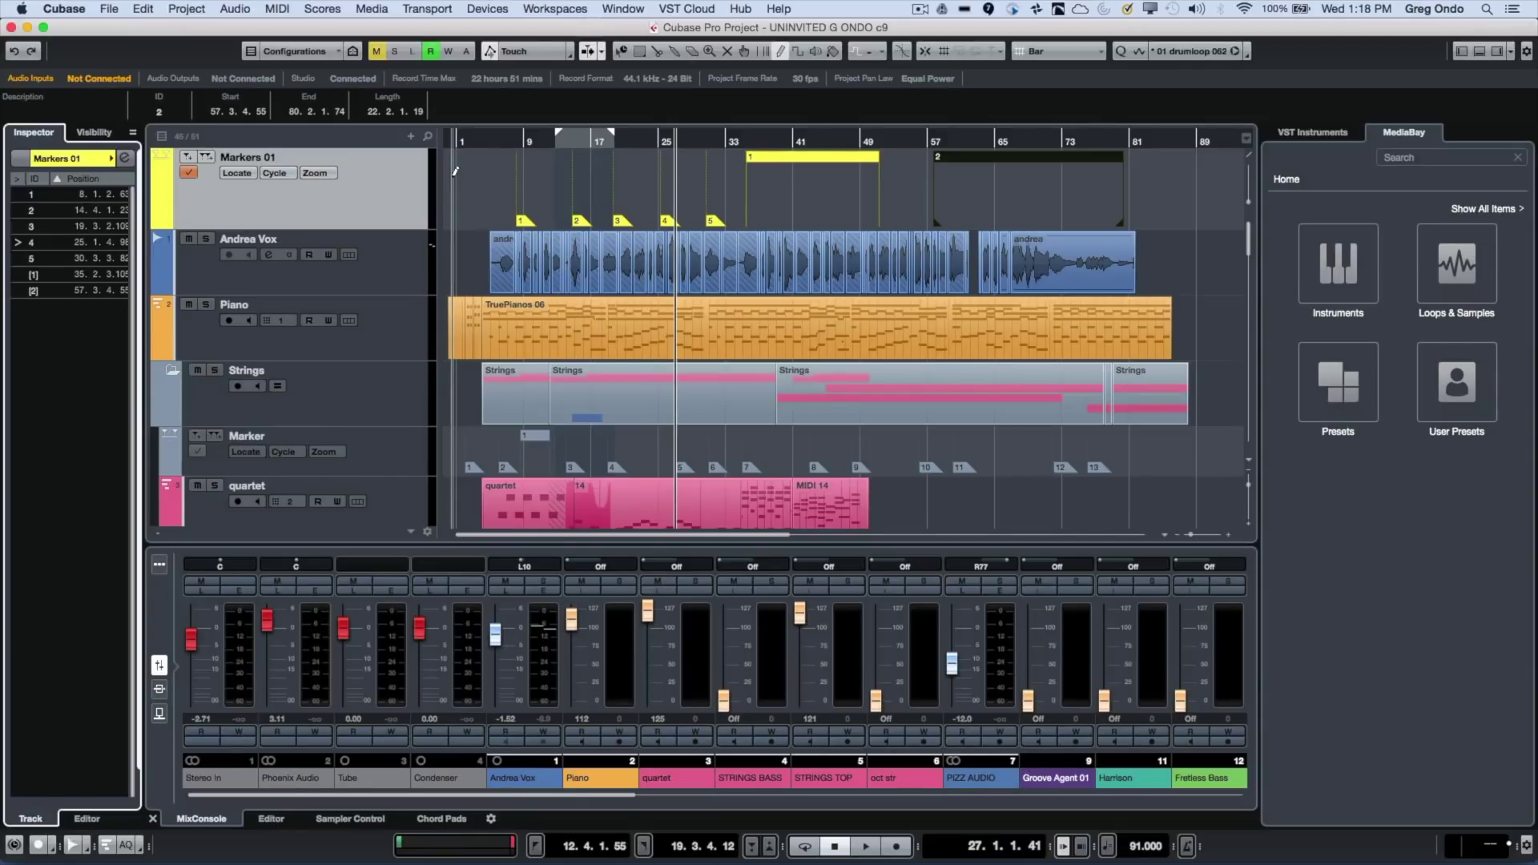
pyautogui.click(506, 142)
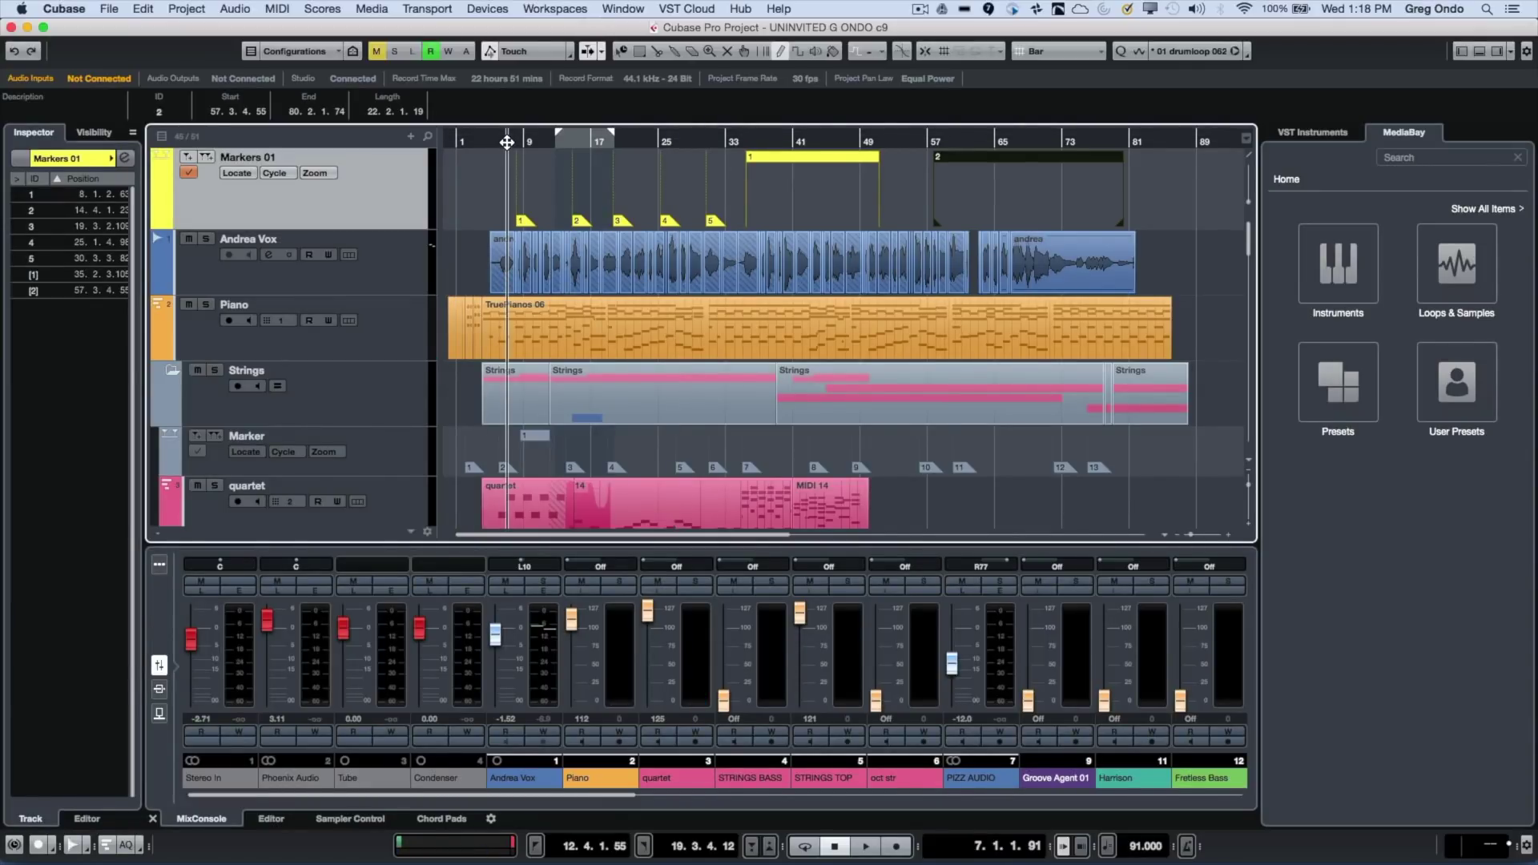
# - Jump between markers with Shift+N and Shift+B, then place the position near bar 17
pyautogui.hotkey('shift', 'n')
pyautogui.hotkey('shift', 'n')
pyautogui.hotkey('shift', 'n')
pyautogui.hotkey('shift', 'n')
pyautogui.hotkey('shift', 'n')
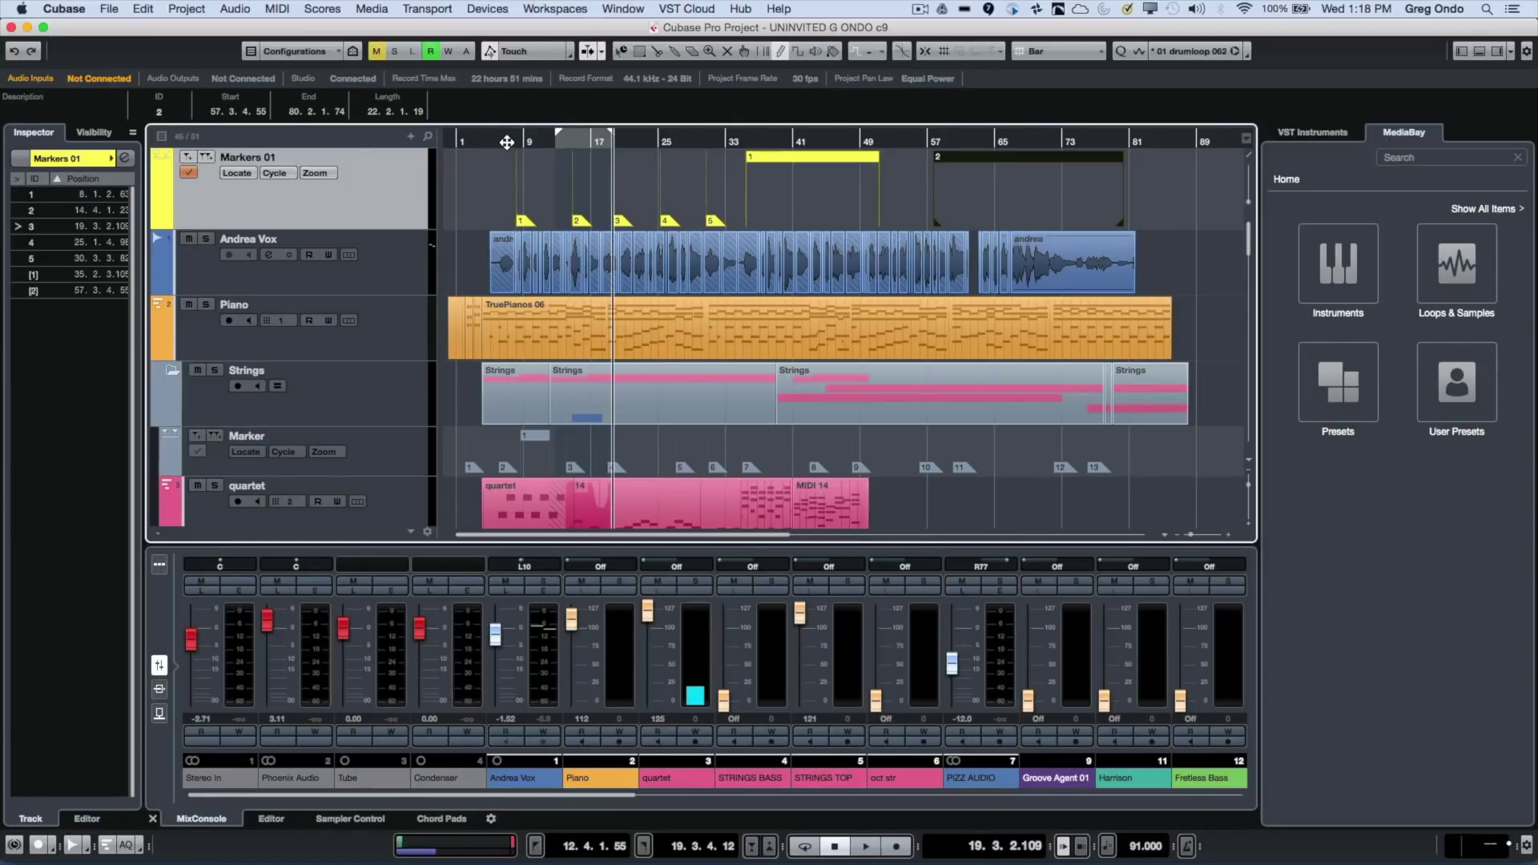
pyautogui.hotkey('shift', 'n')
pyautogui.hotkey('shift', 'n')
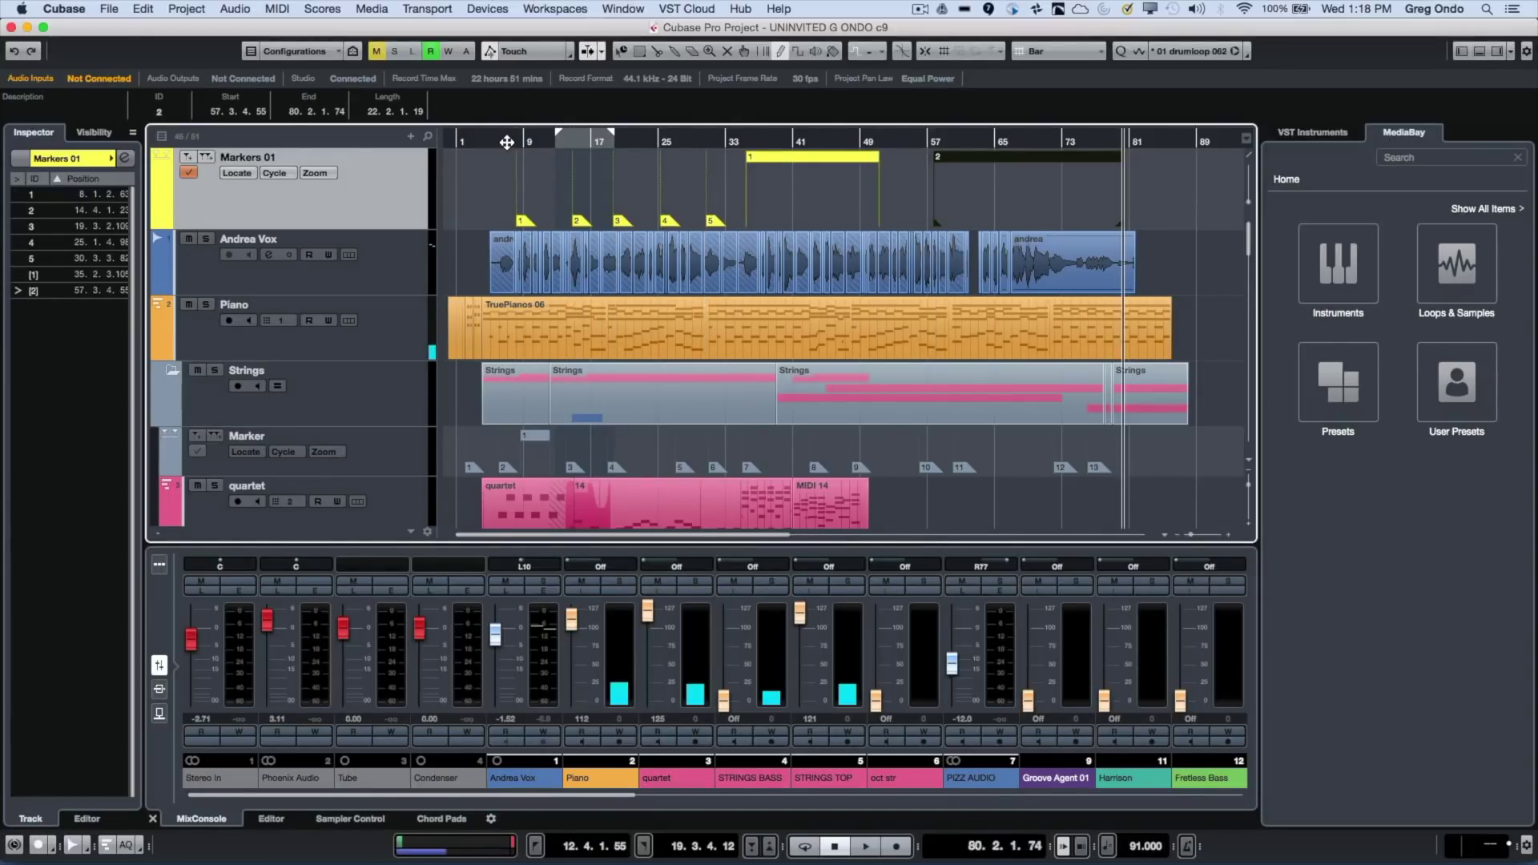
pyautogui.hotkey('shift', 'b')
pyautogui.hotkey('shift', 'b')
pyautogui.hotkey('shift', 'b')
pyautogui.hotkey('shift', 'b')
pyautogui.hotkey('shift', 'b')
pyautogui.hotkey('shift', 'b')
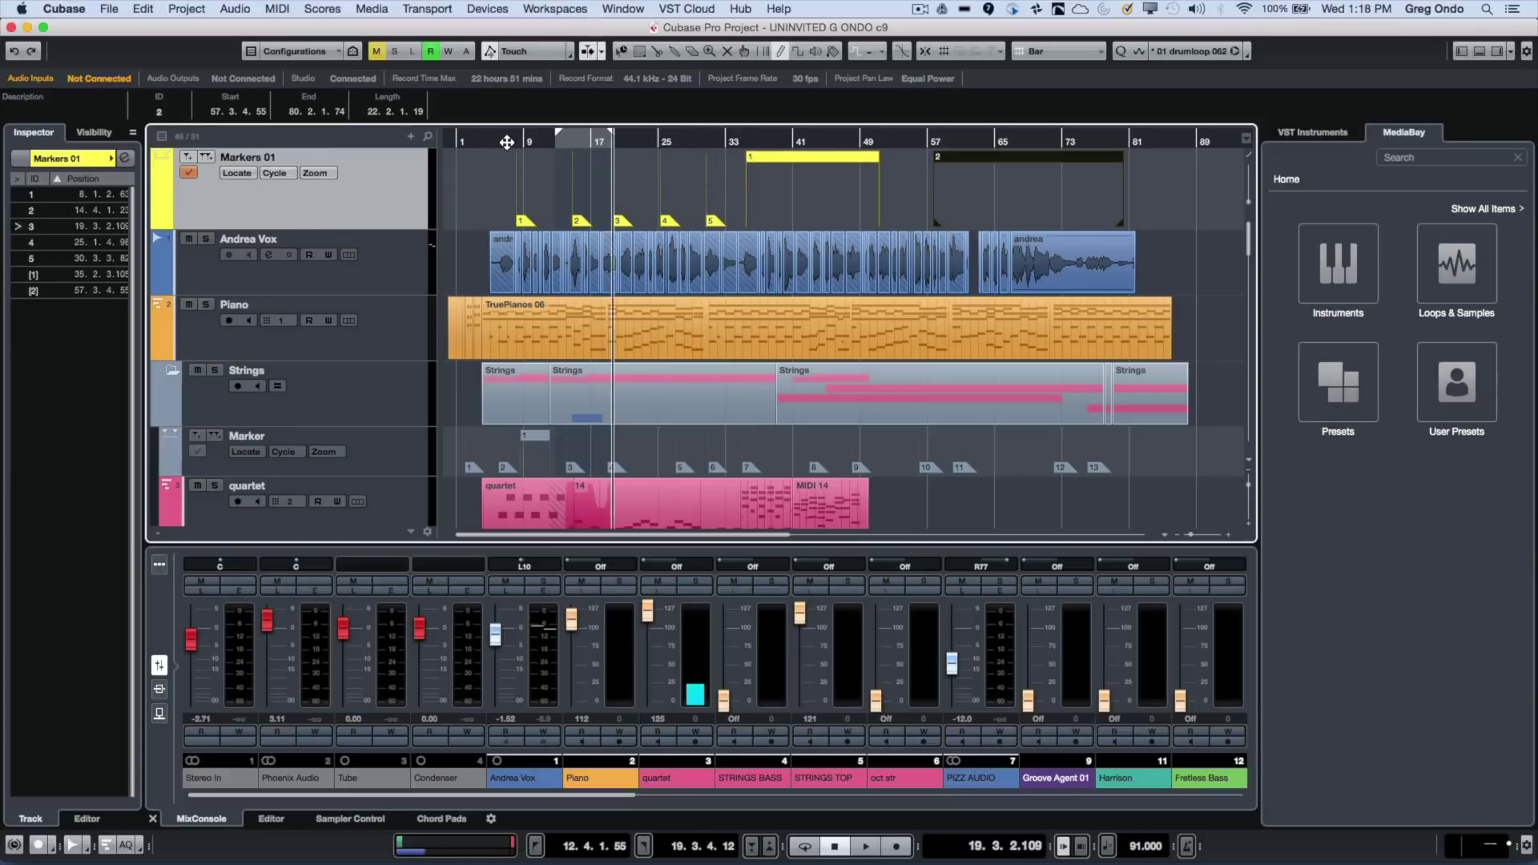
pyautogui.hotkey('shift', 'n')
pyautogui.hotkey('shift', 'n')
pyautogui.hotkey('shift', 'n')
pyautogui.hotkey('shift', 'n')
pyautogui.hotkey('shift', 'b')
pyautogui.hotkey('shift', 'b')
pyautogui.hotkey('shift', 'b')
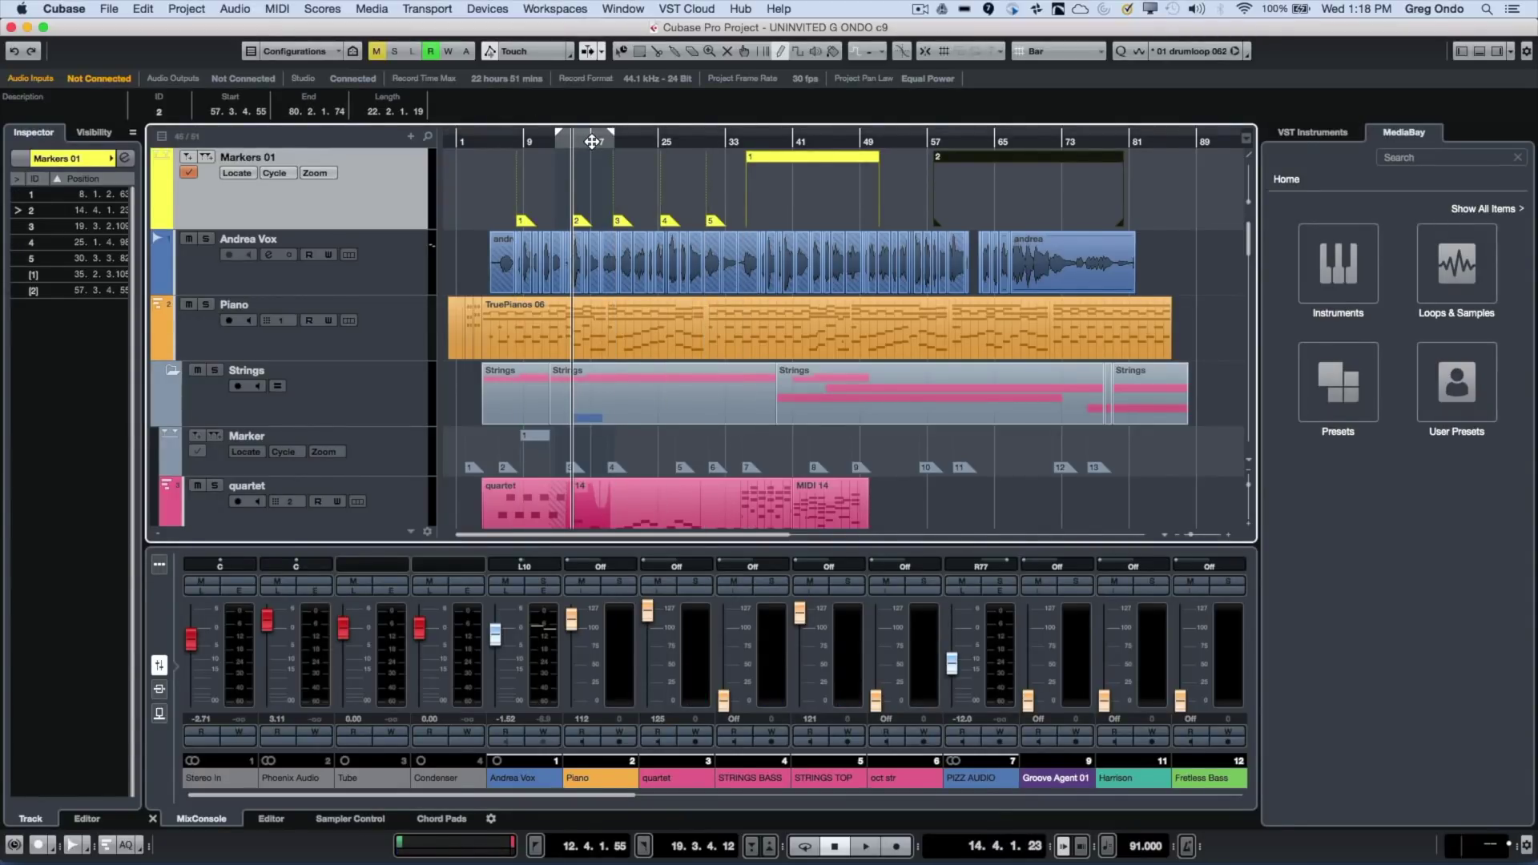
pyautogui.moveTo(590, 137); pyautogui.dragTo(610, 168)
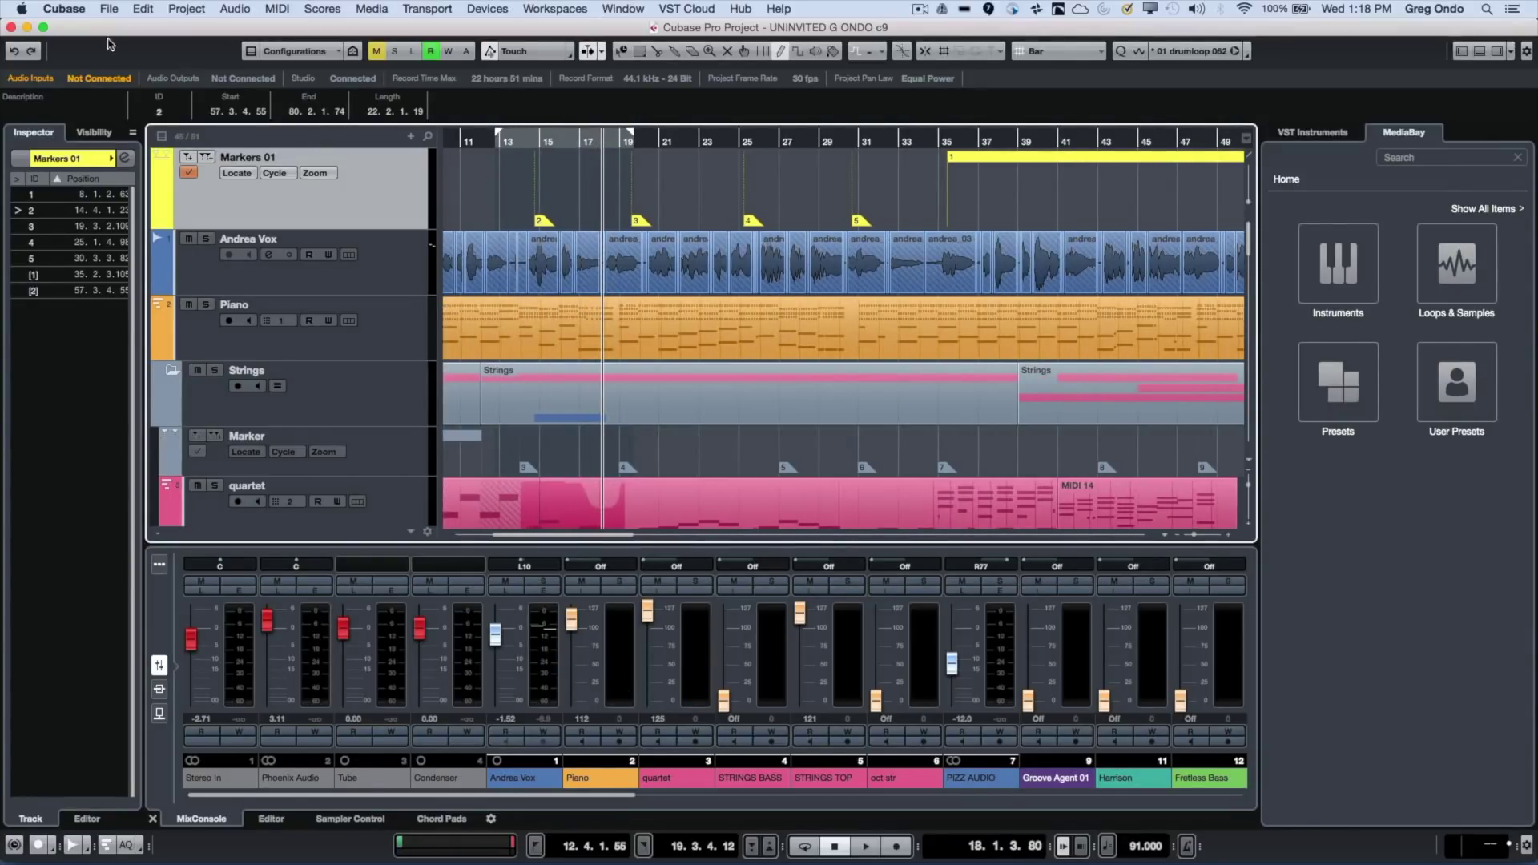
pyautogui.click(109, 10)
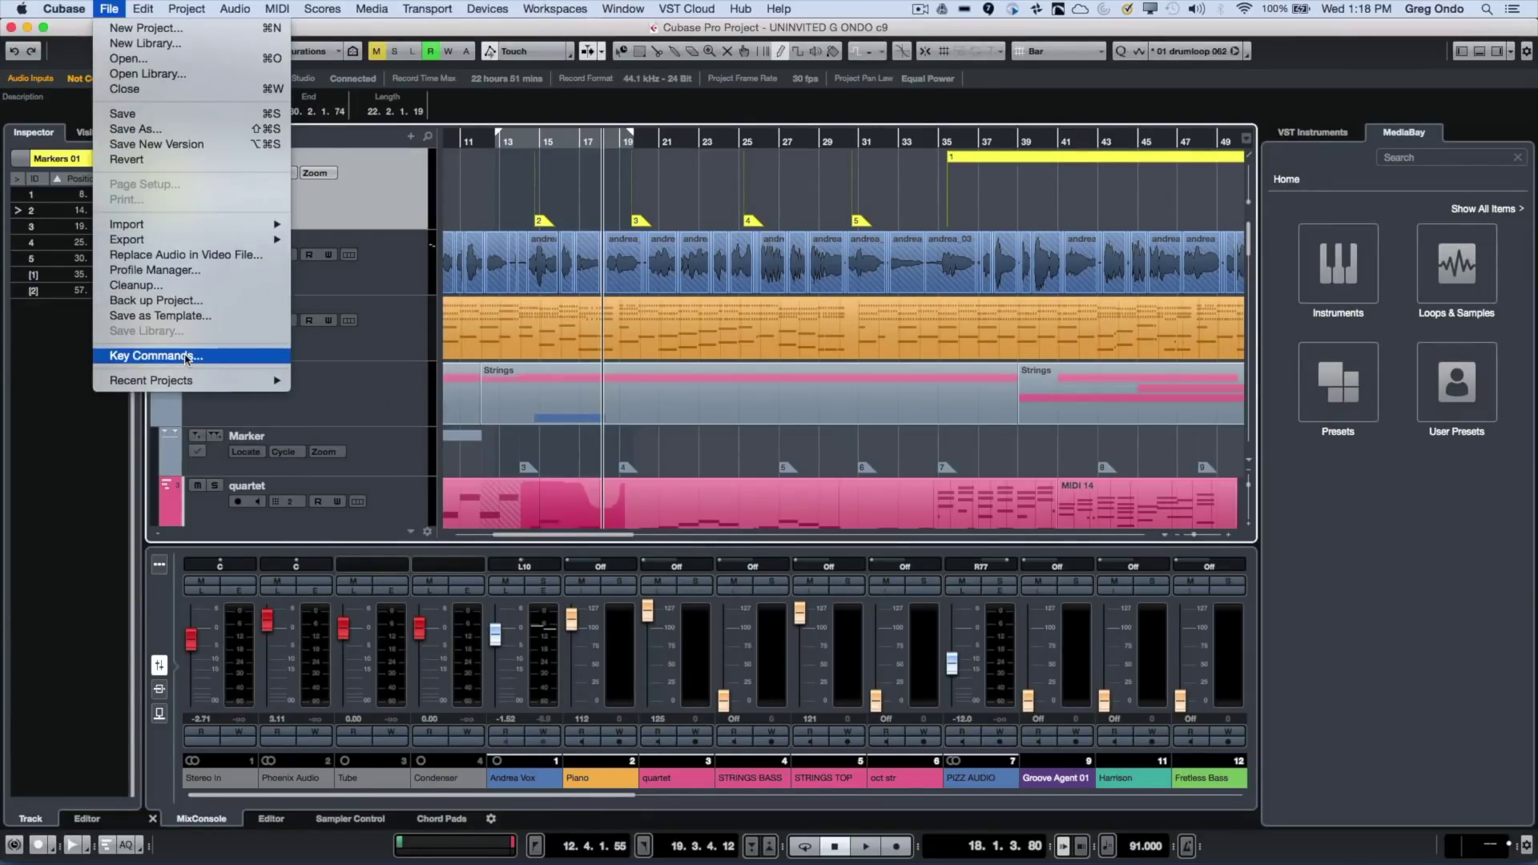
pyautogui.click(153, 355)
pyautogui.click(545, 126)
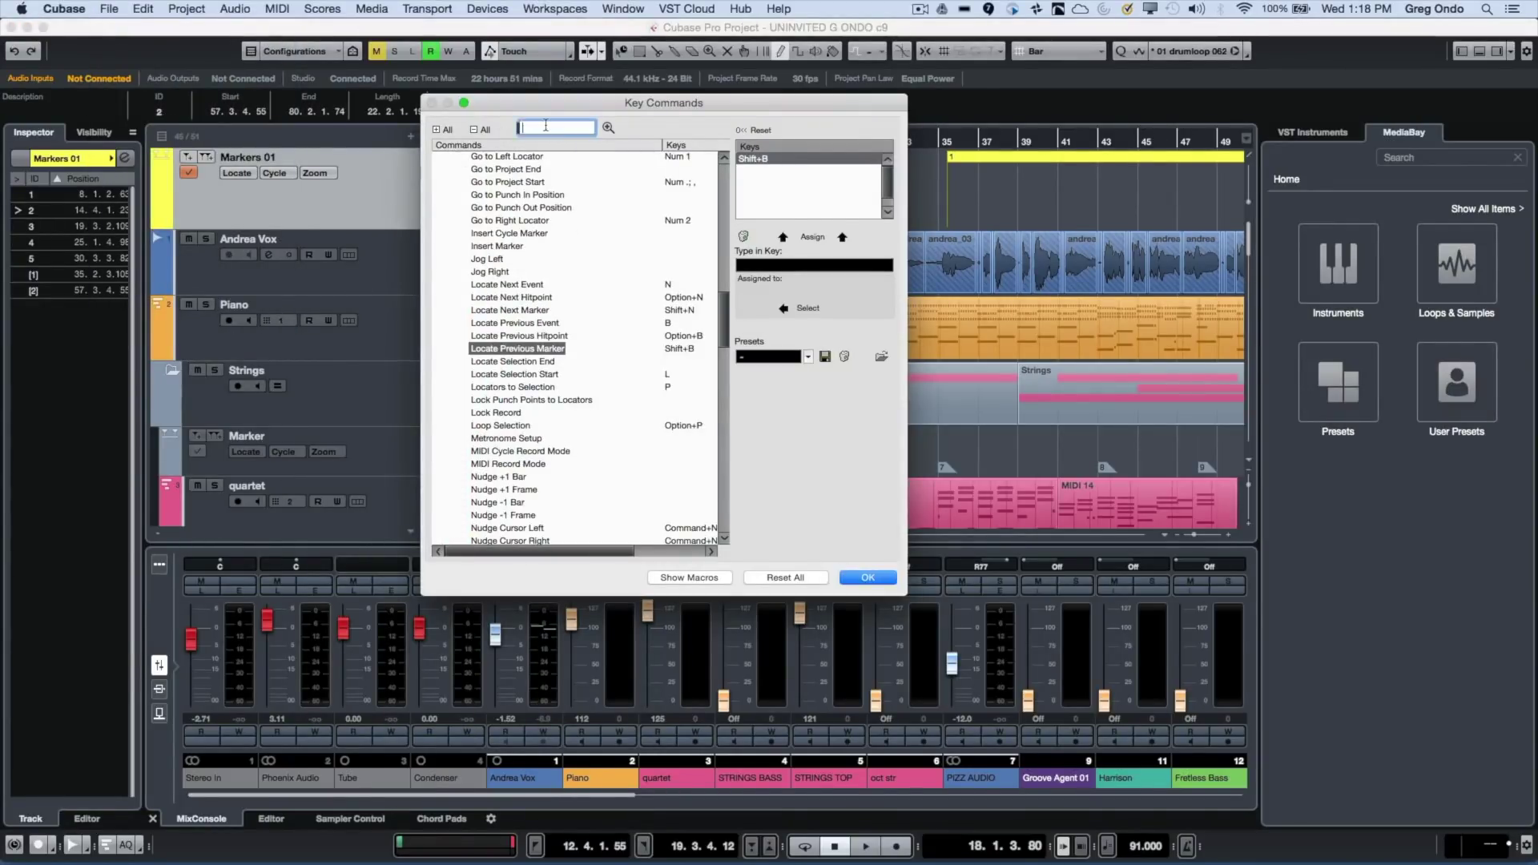
pyautogui.write('play u')
pyautogui.write('ntil nex')
pyautogui.write('t marker')
pyautogui.click(865, 577)
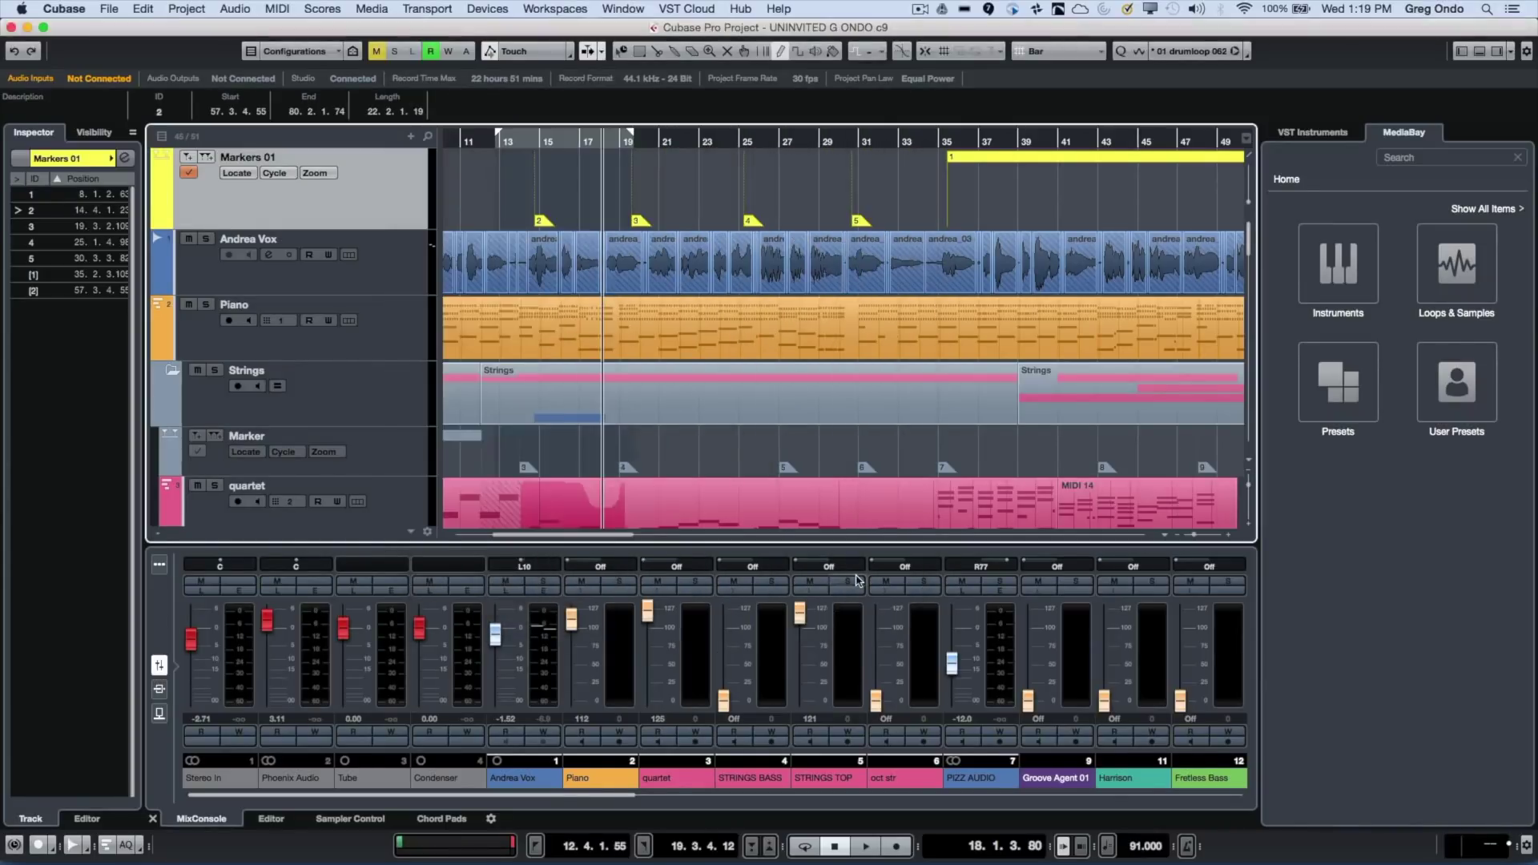
# - Play from marker 2, stop at marker 3, then set the position to bar 16, showing bars 9–73
pyautogui.press('space')
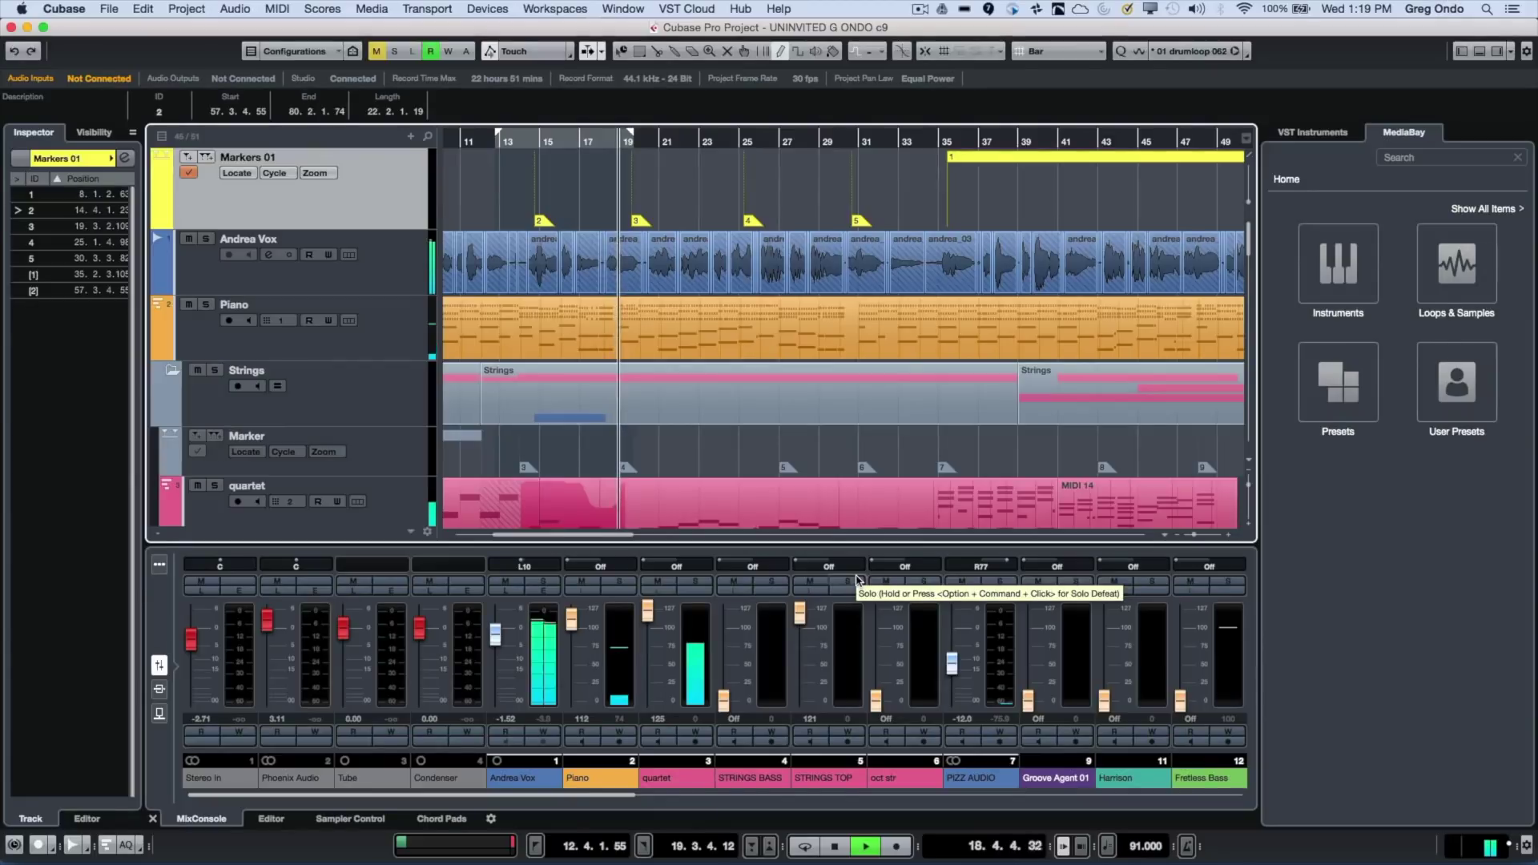
pyautogui.press('space')
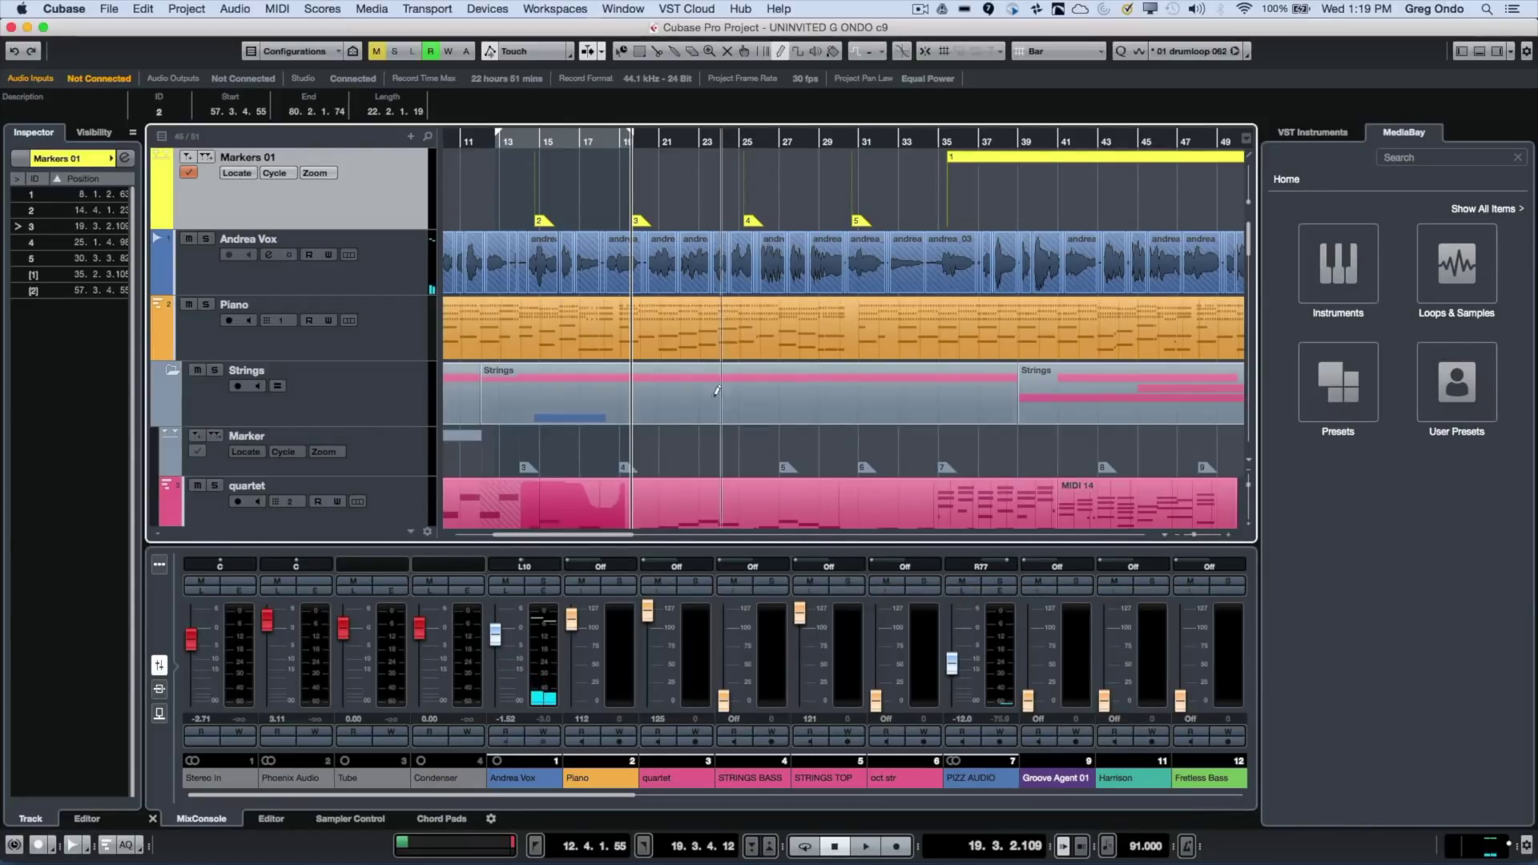
pyautogui.moveTo(565, 143); pyautogui.dragTo(664, 145)
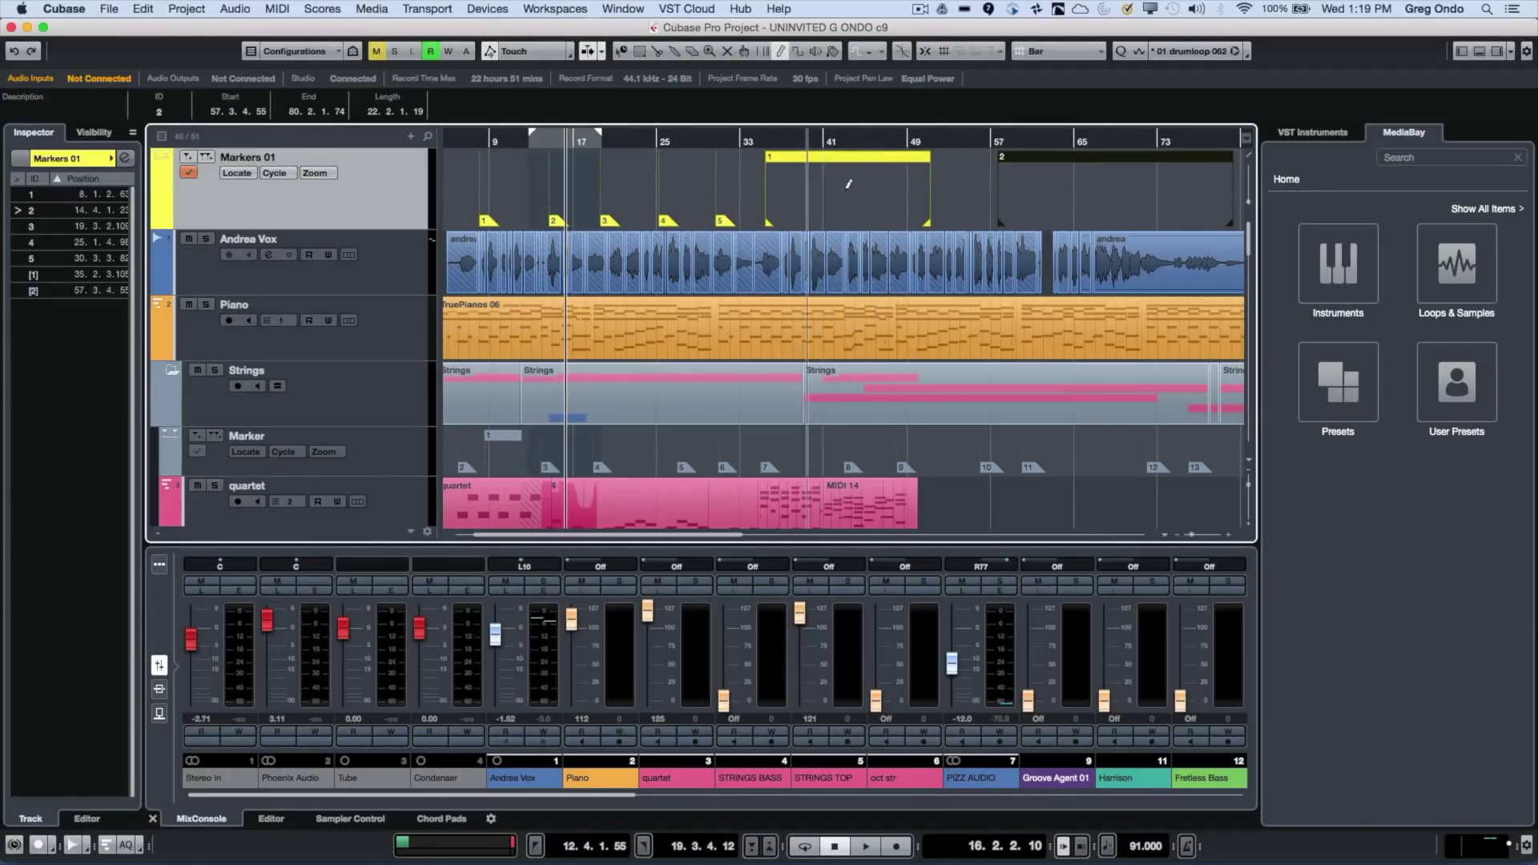
# - Return to the Object Selection tool and set the locators to cycle marker 1's range
pyautogui.rightClick(840, 185)
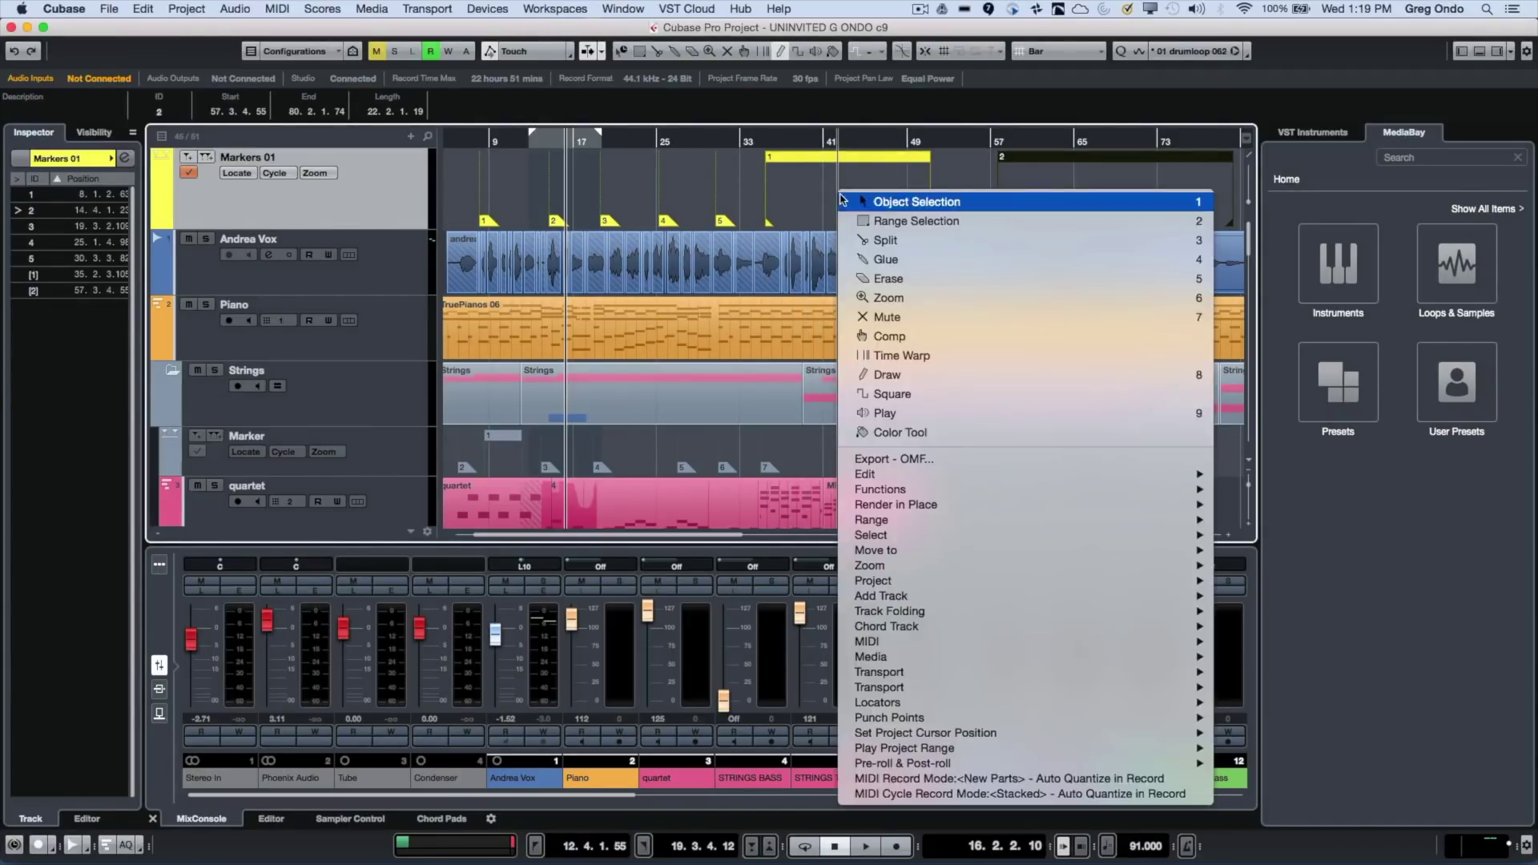
pyautogui.click(889, 206)
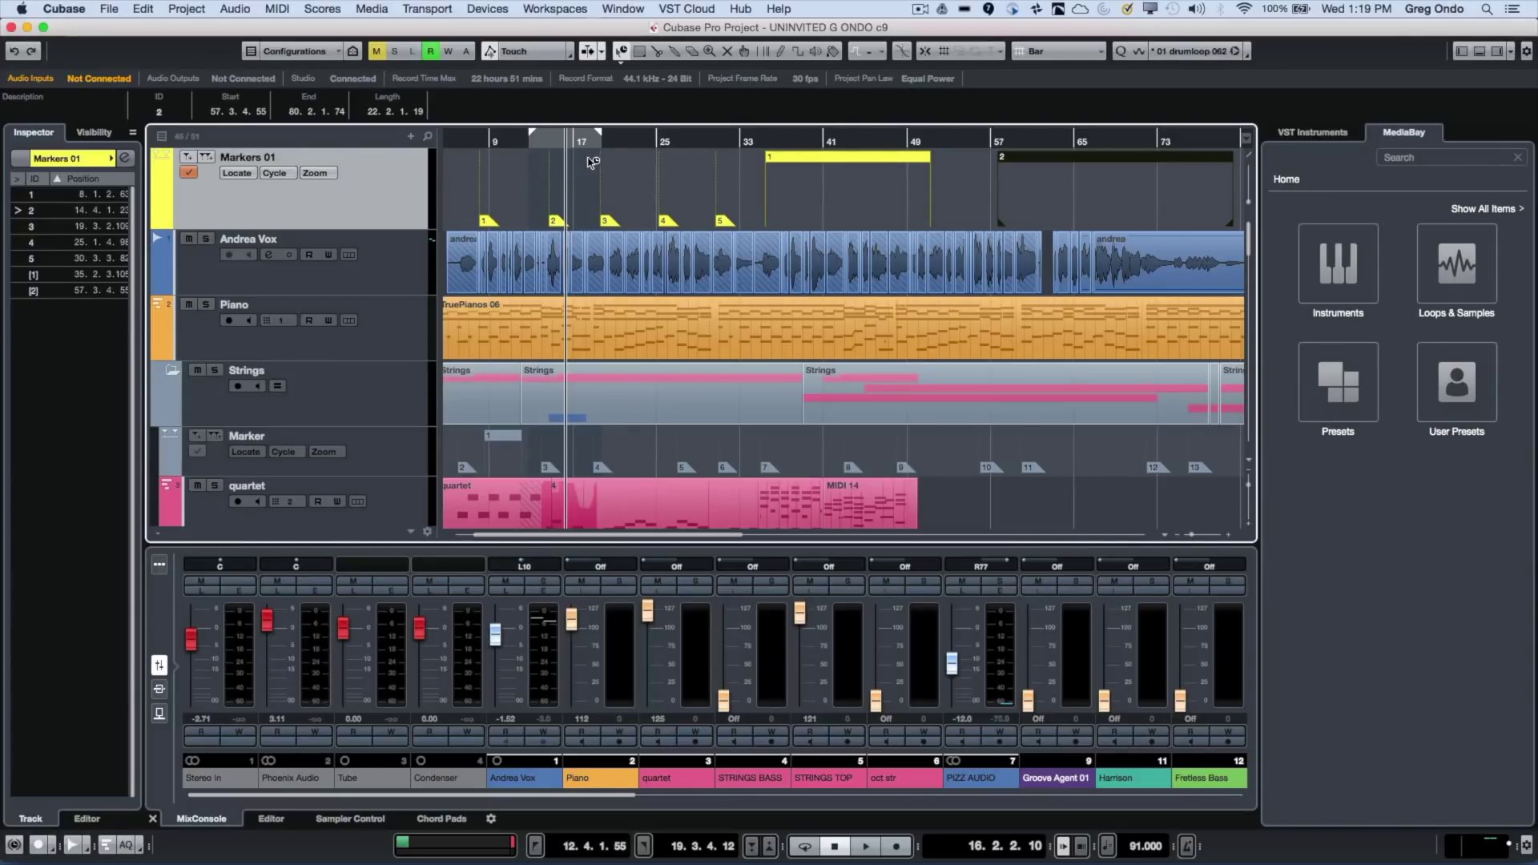
pyautogui.doubleClick(835, 161)
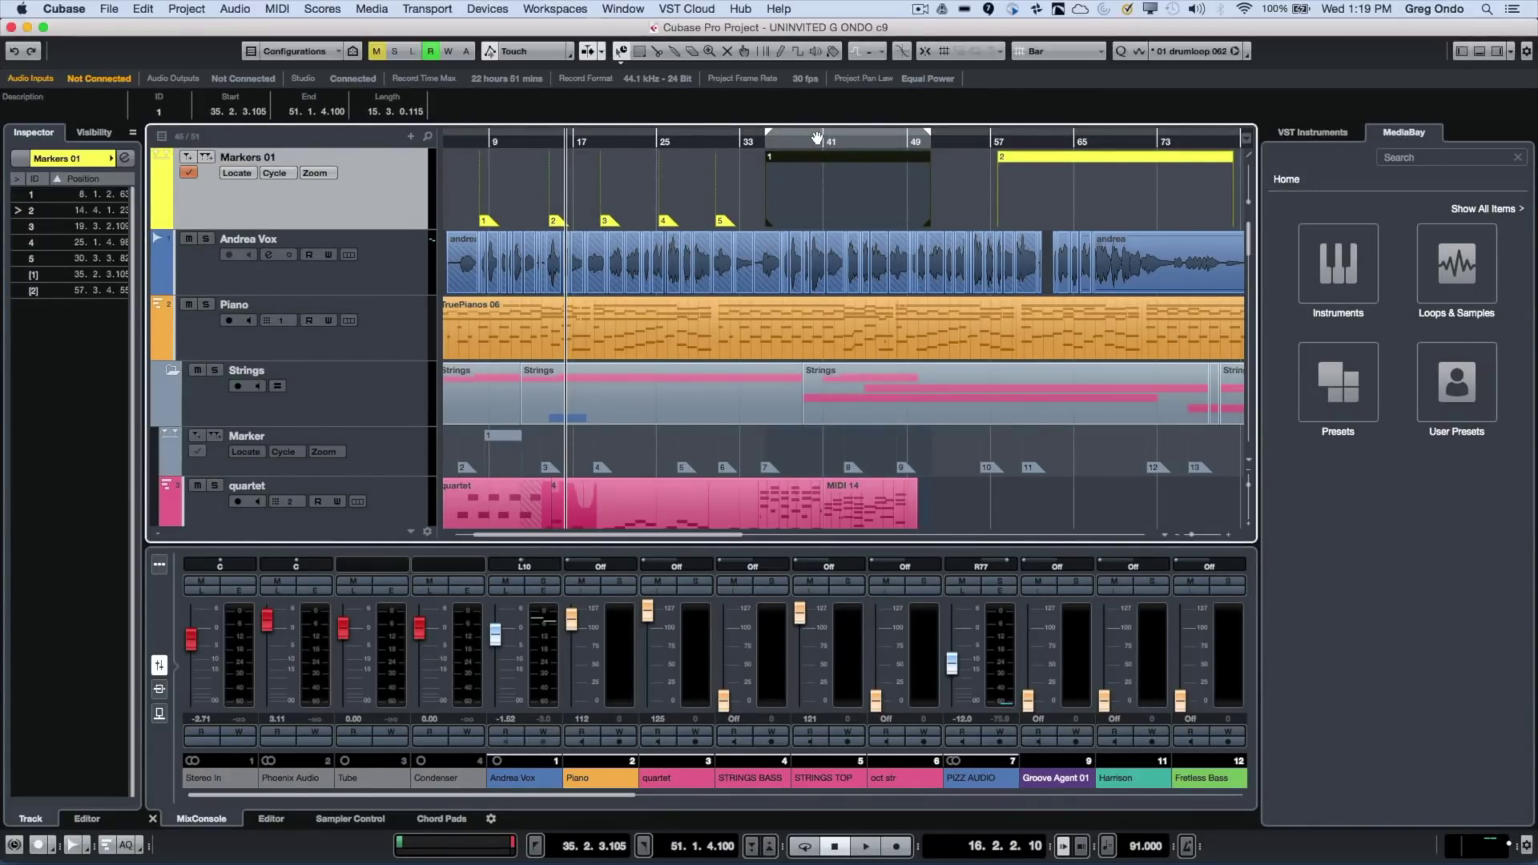
# - Toggle Cycle on and off, then place the playback position at 40.4.1.108 inside cycle marker 1
pyautogui.click(817, 138)
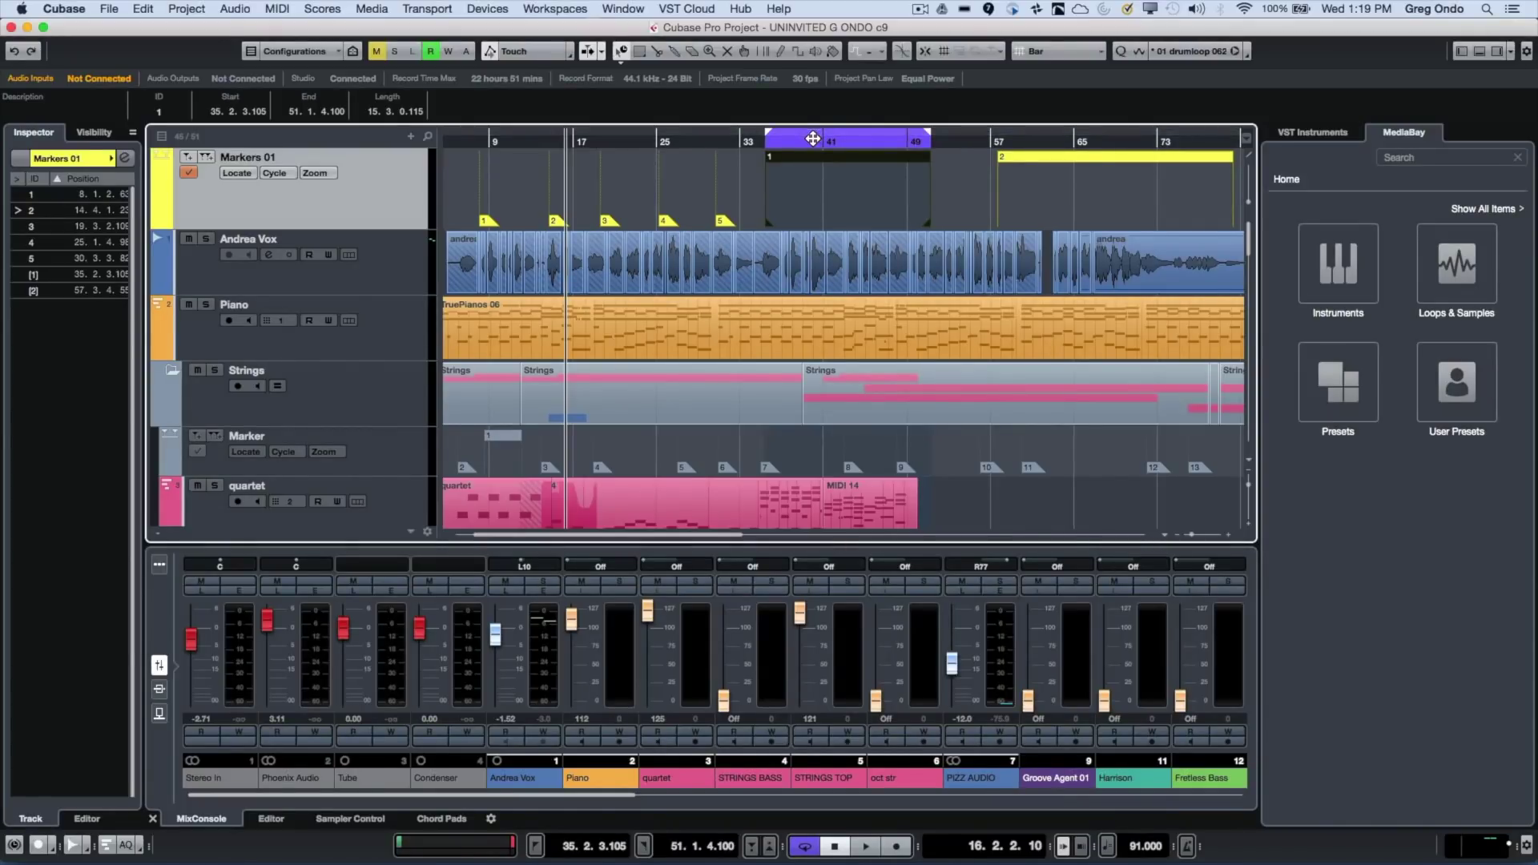
pyautogui.click(820, 136)
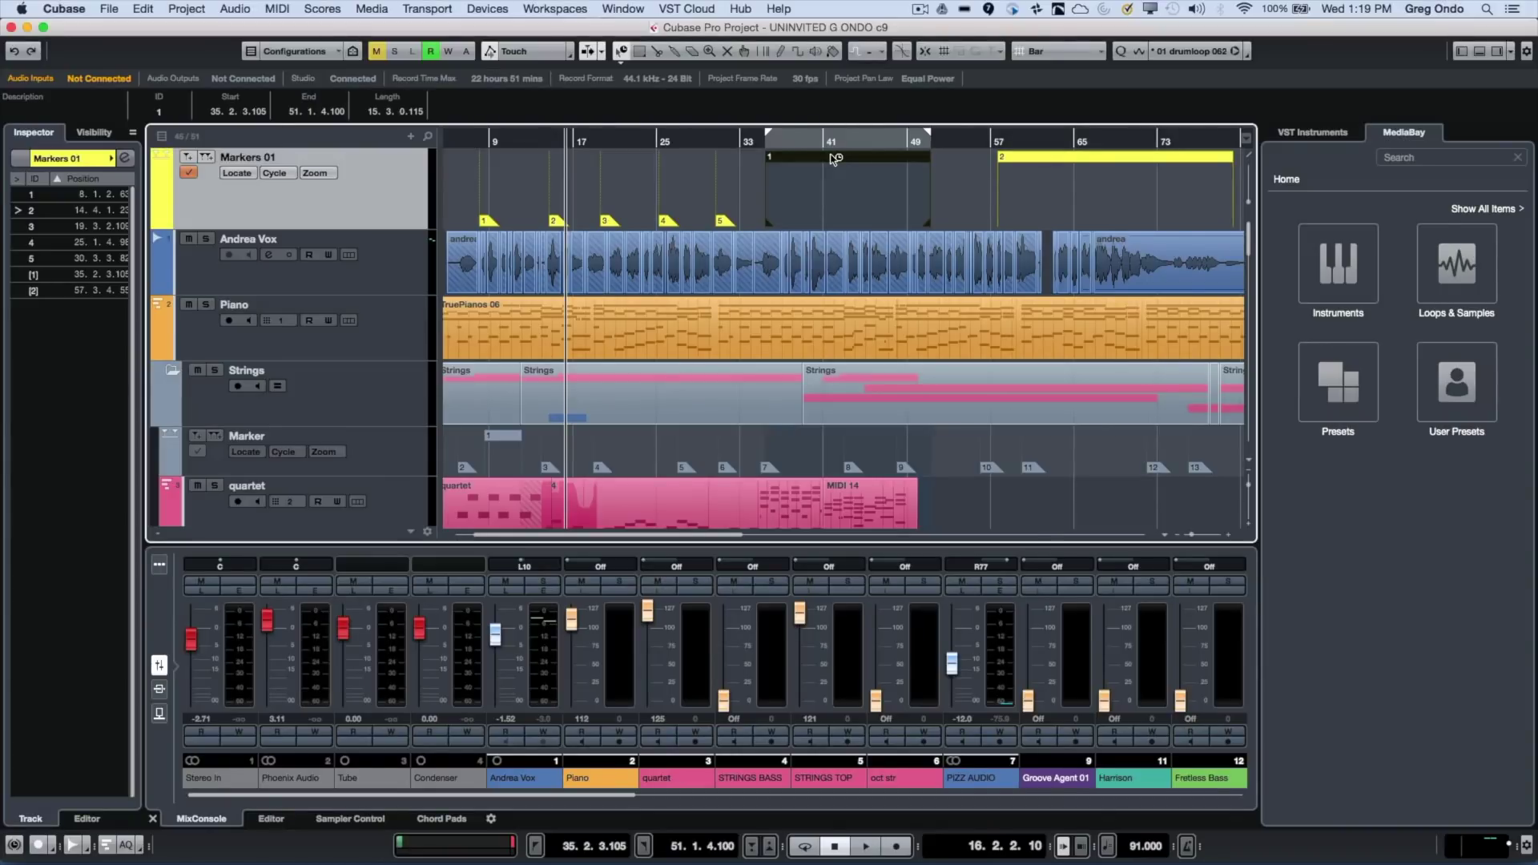
pyautogui.doubleClick(834, 158)
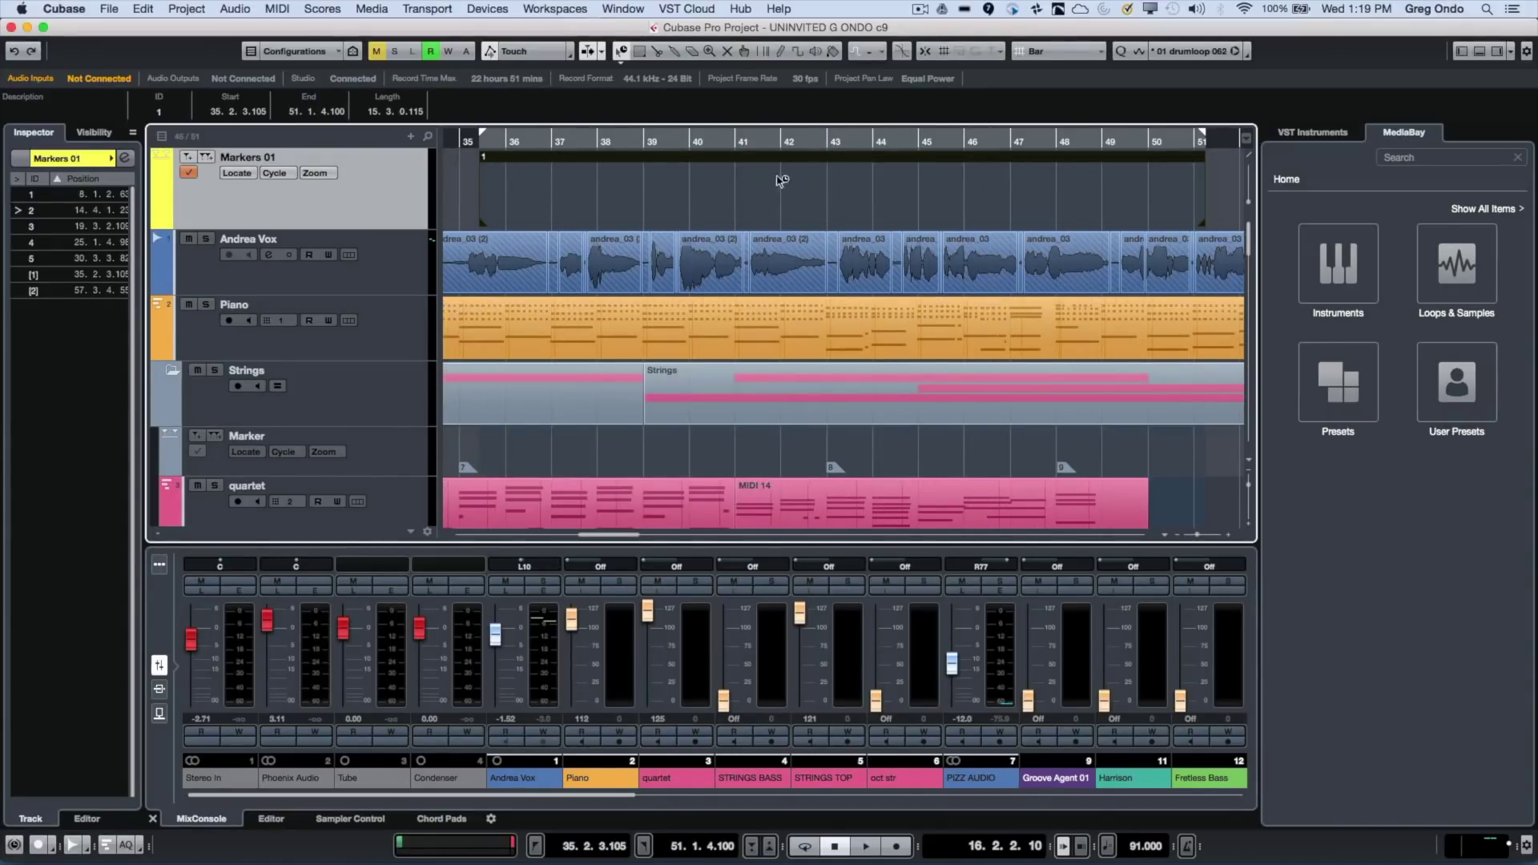
pyautogui.moveTo(725, 140); pyautogui.dragTo(724, 107)
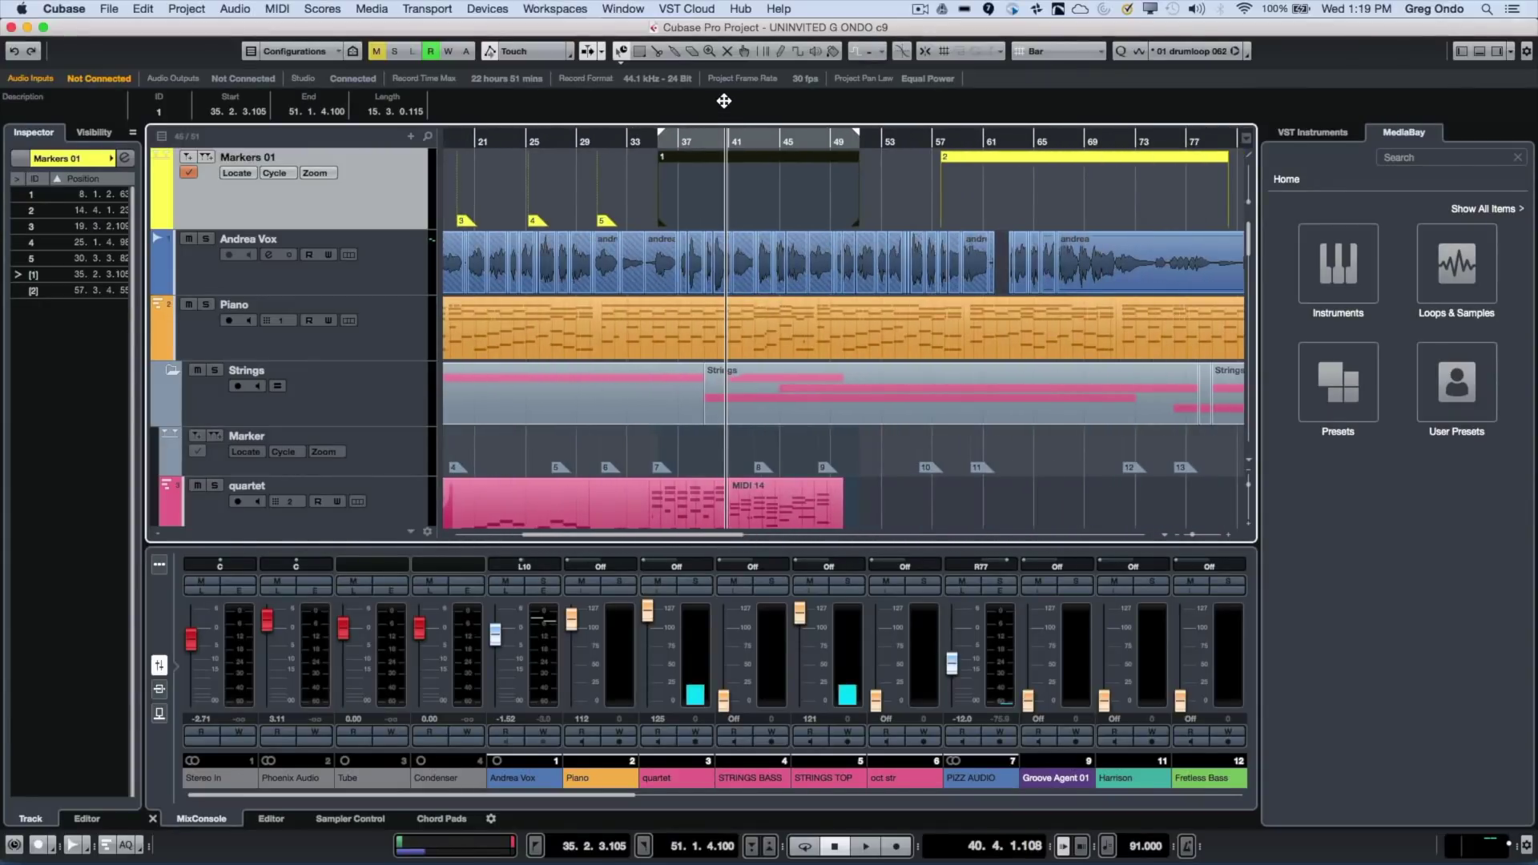
# - Select 40.3 to 45.3 on Markers 01 with the Range Selection tool and try Delete
pyautogui.rightClick(646, 174)
pyautogui.click(697, 193)
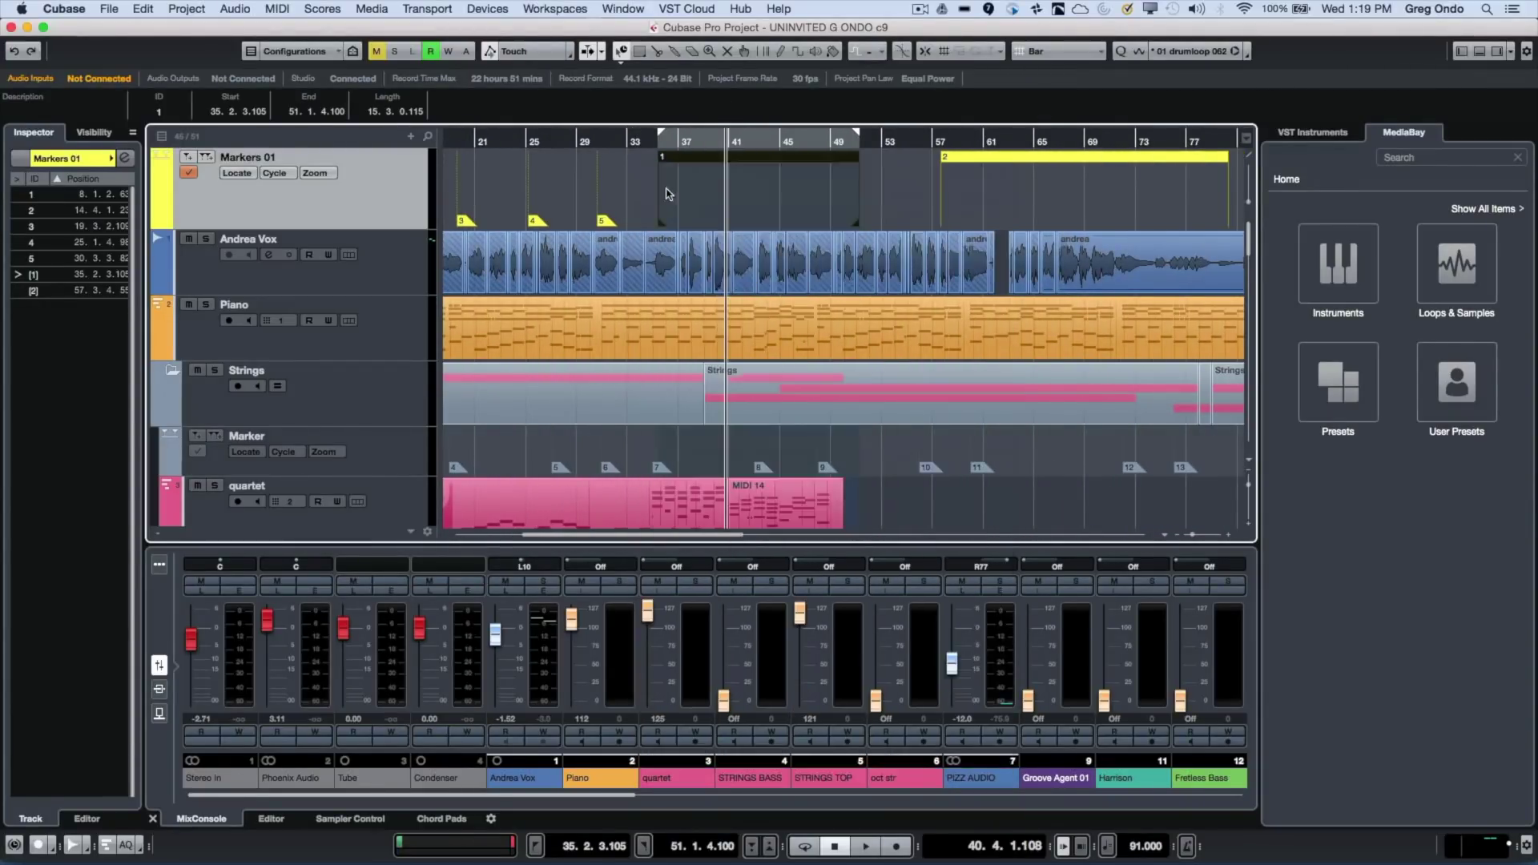
pyautogui.moveTo(724, 191); pyautogui.dragTo(787, 190)
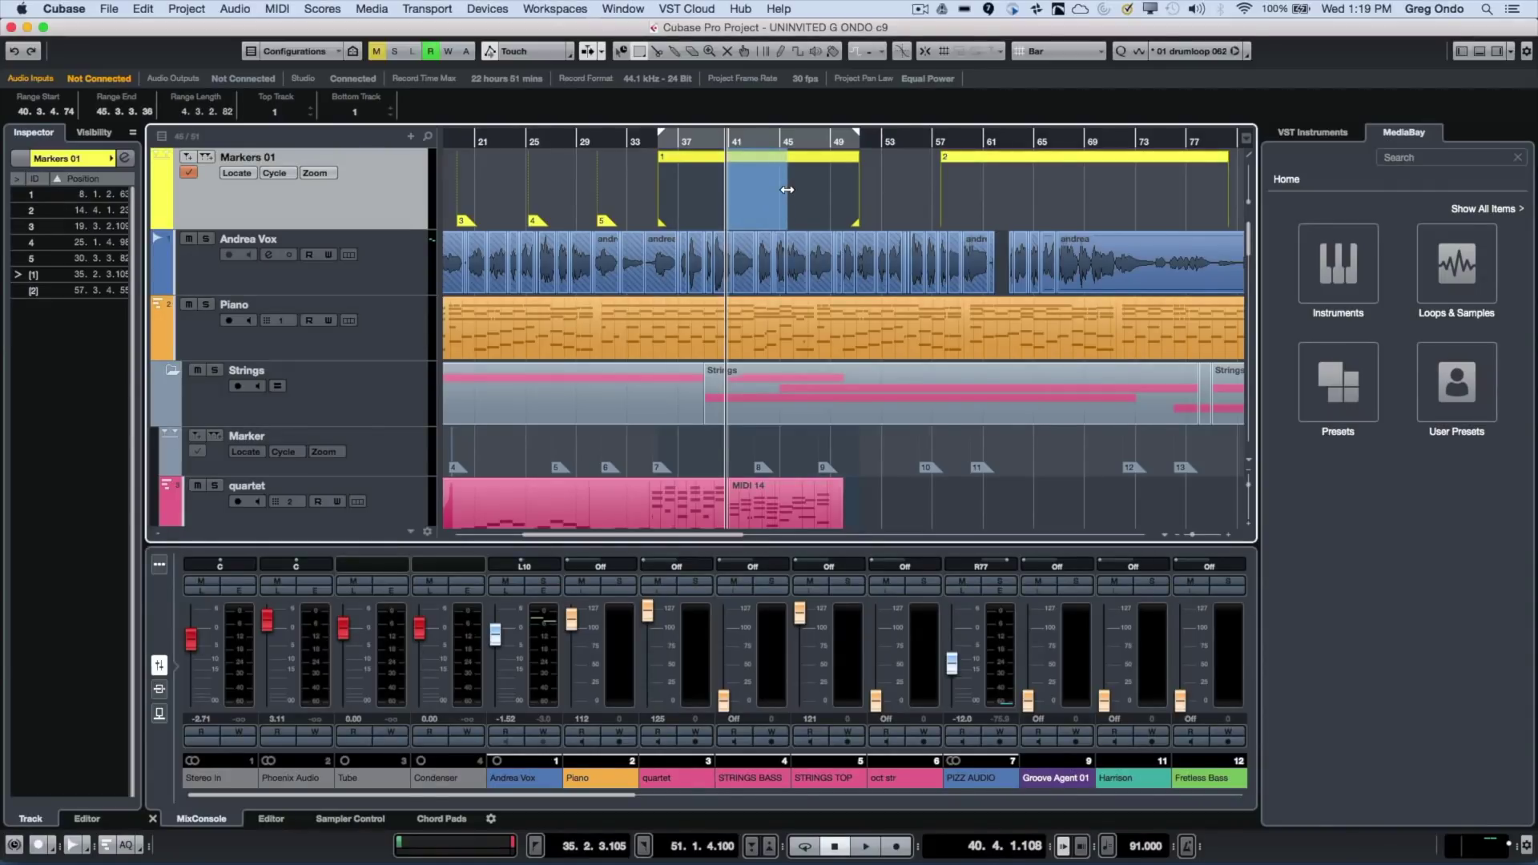
pyautogui.press('Delete')
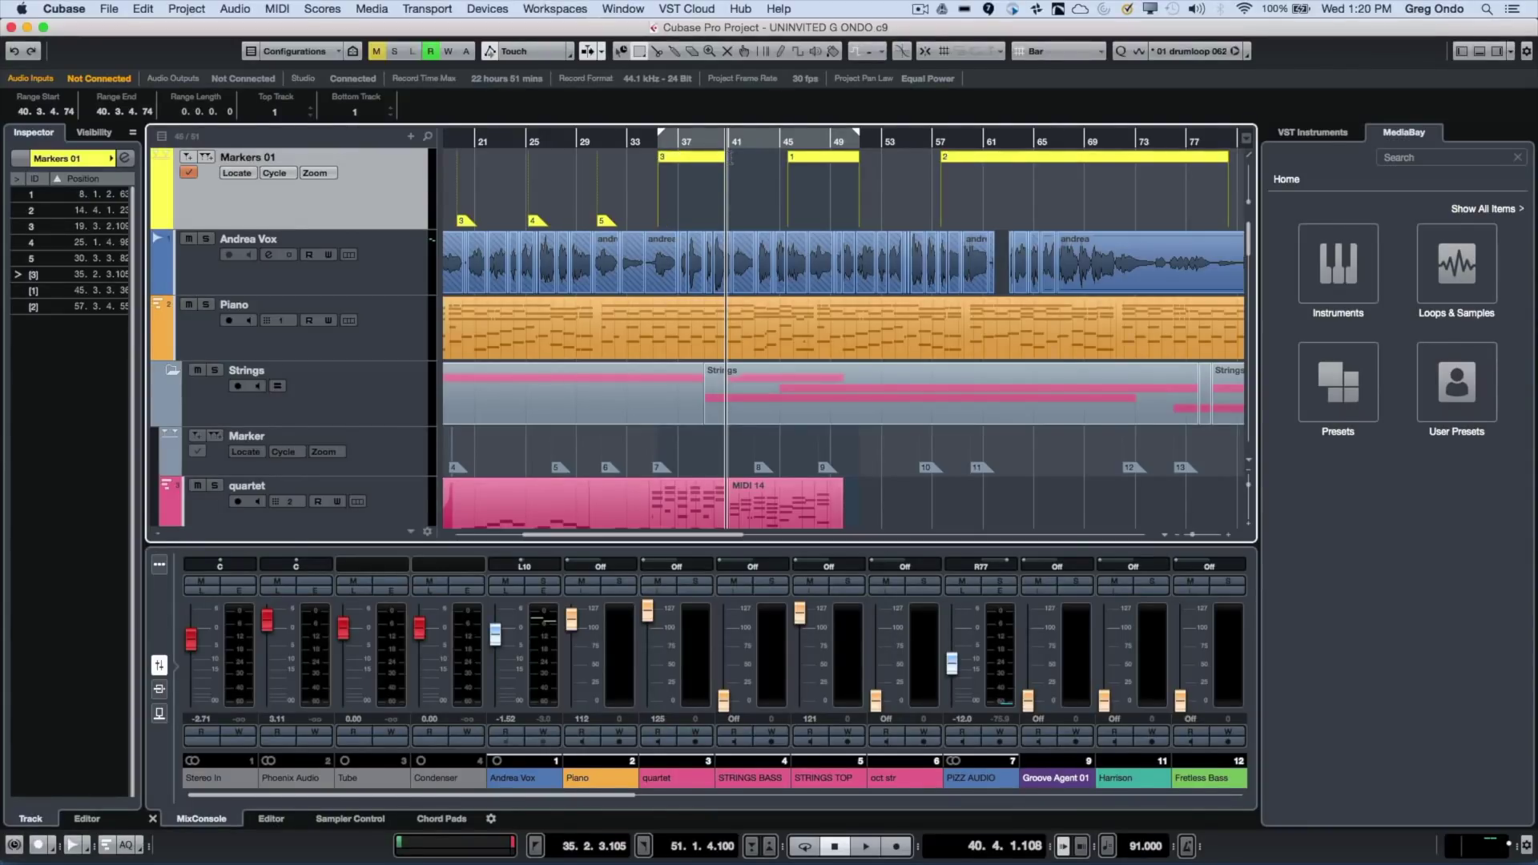
# - Select and deselect cycle marker 1, then reselect the range between the cycle markers
pyautogui.click(808, 157)
pyautogui.click(870, 182)
pyautogui.click(774, 191)
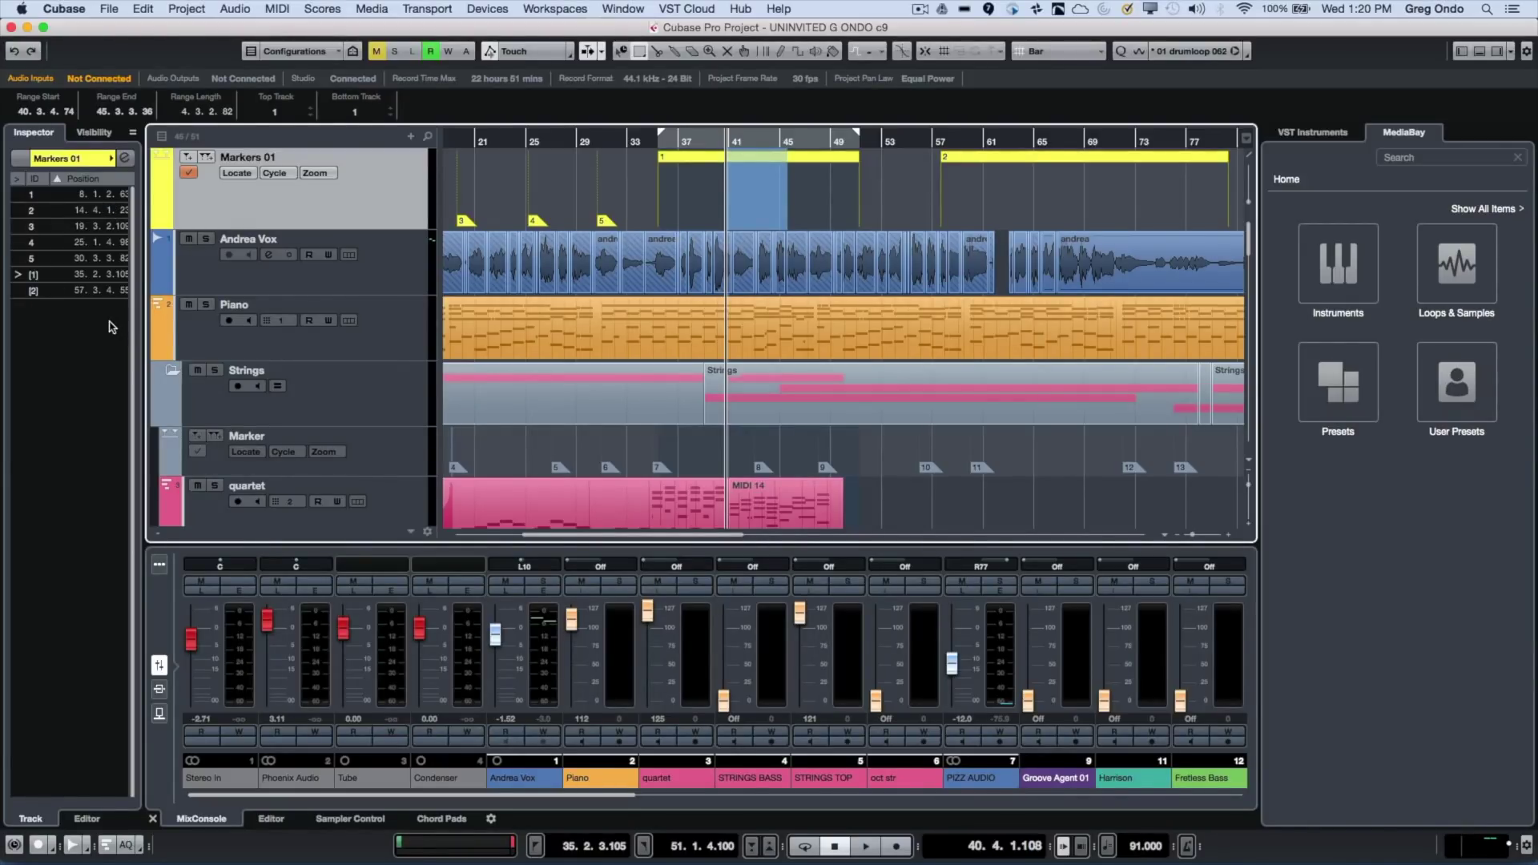
# - In the Markers window (Ctrl+M), describe marker 1 as 'yitf' and marker 2 as 'iutftf'
pyautogui.press('super+m')
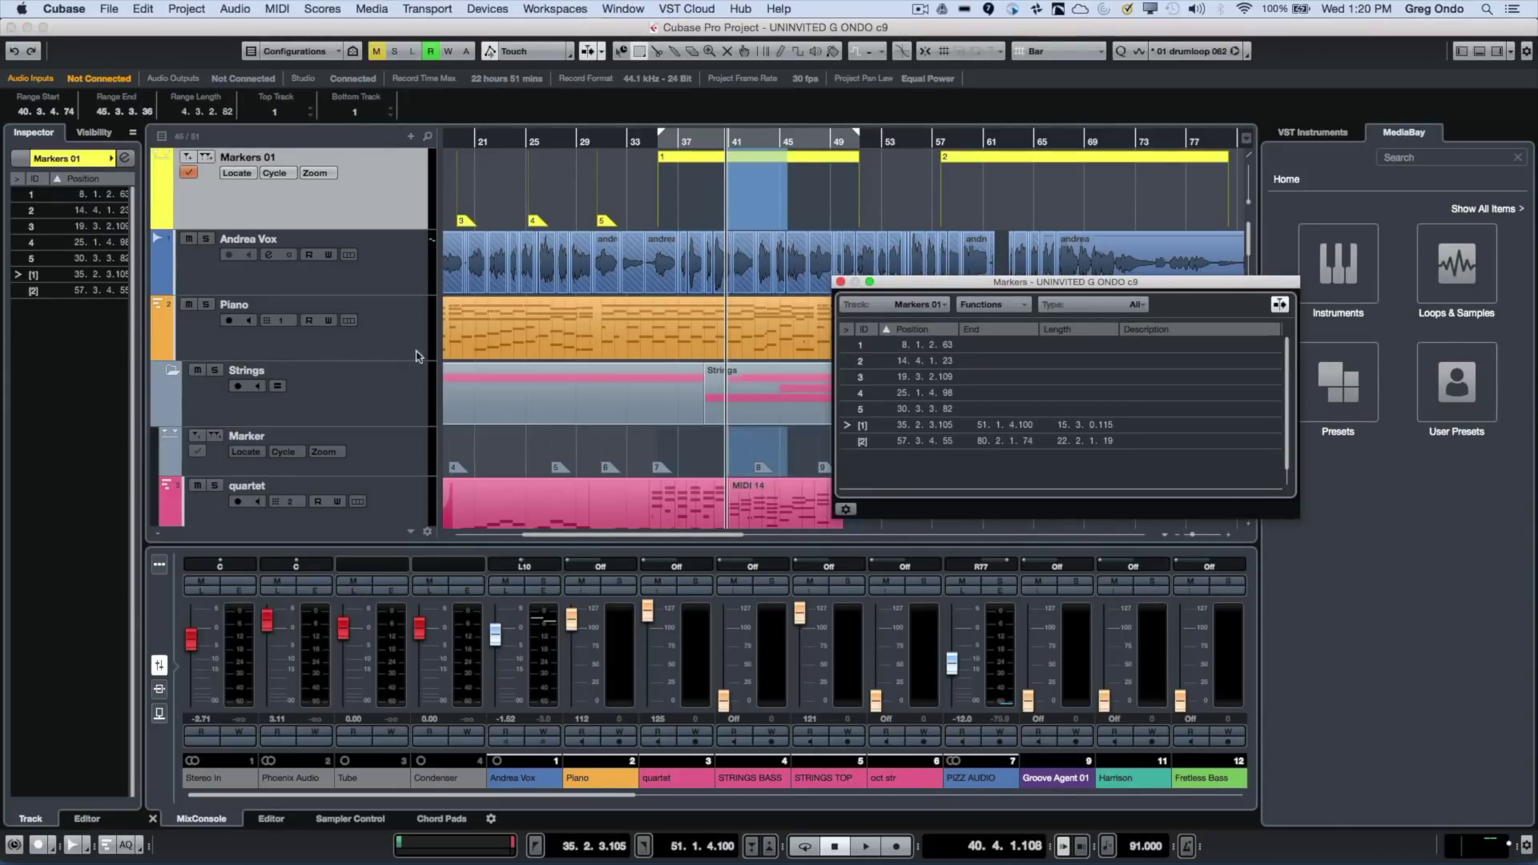
pyautogui.doubleClick(1172, 343)
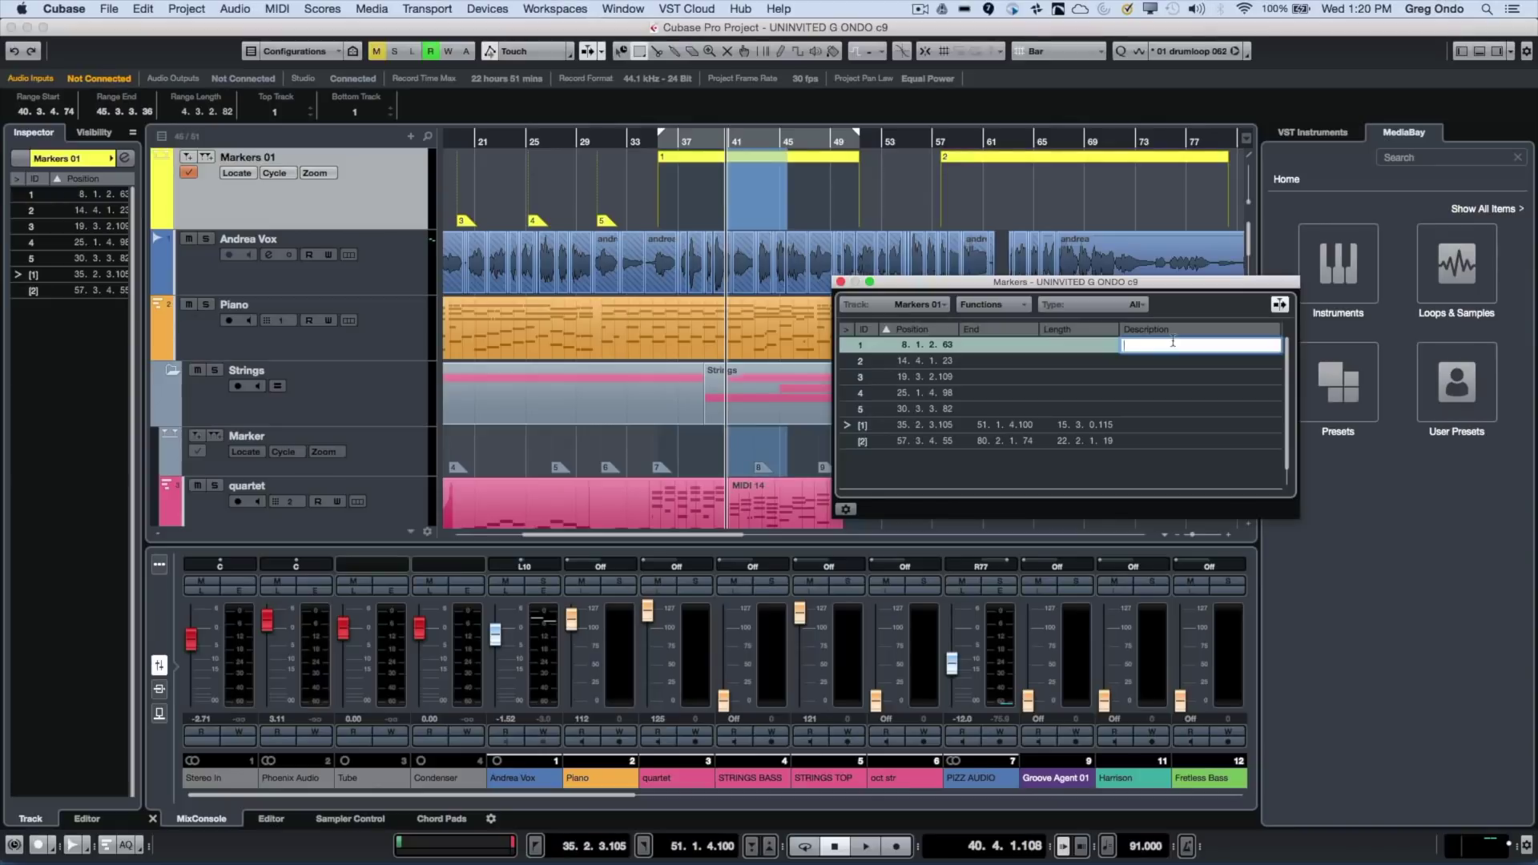
pyautogui.write('yitf')
pyautogui.press('Tab')
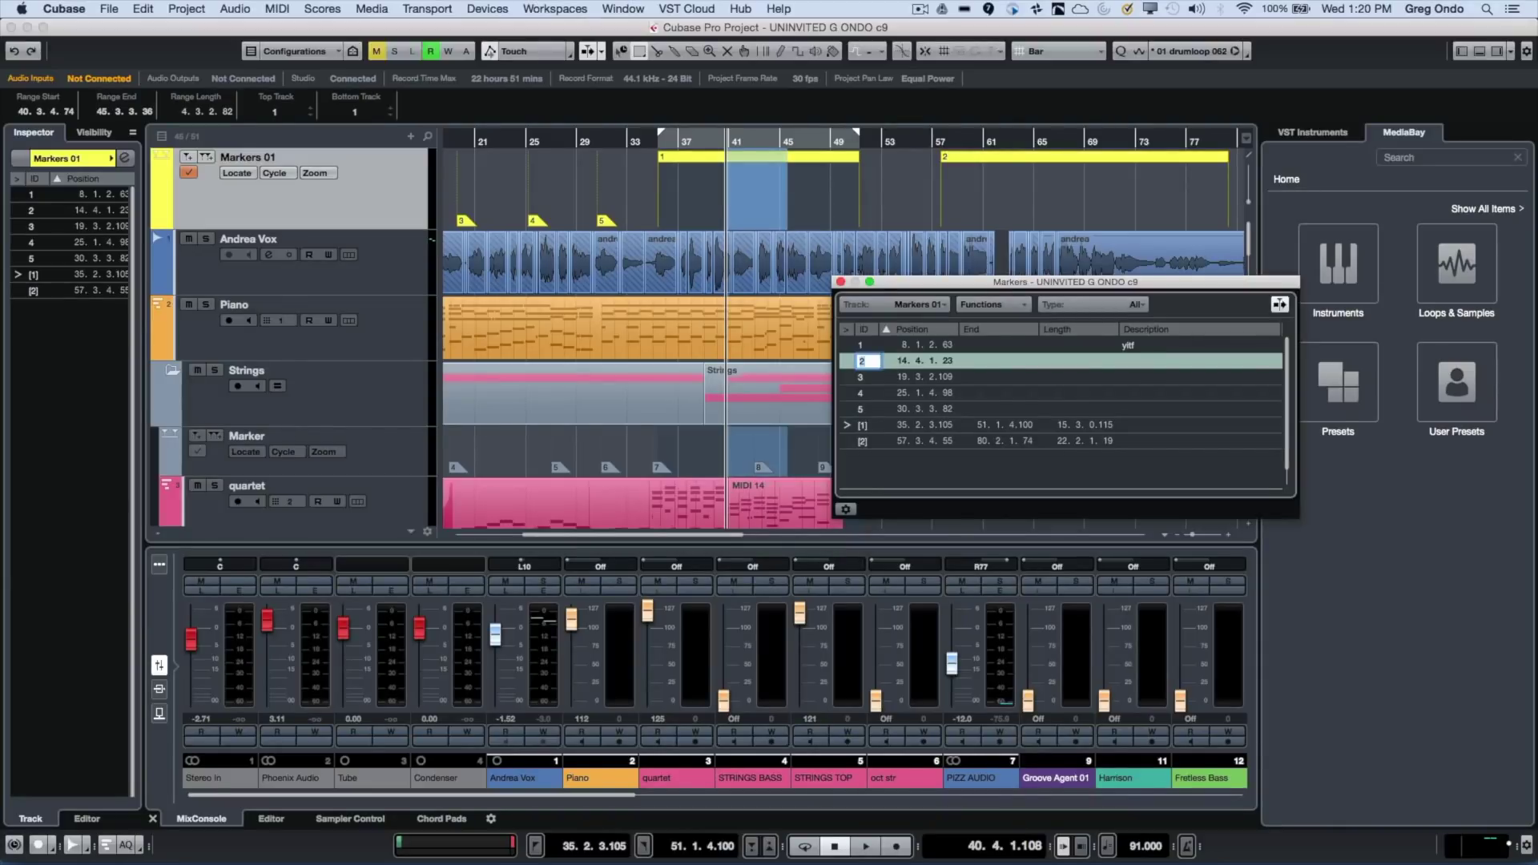
pyautogui.press('Tab')
pyautogui.press('Tab')
pyautogui.press('Tab')
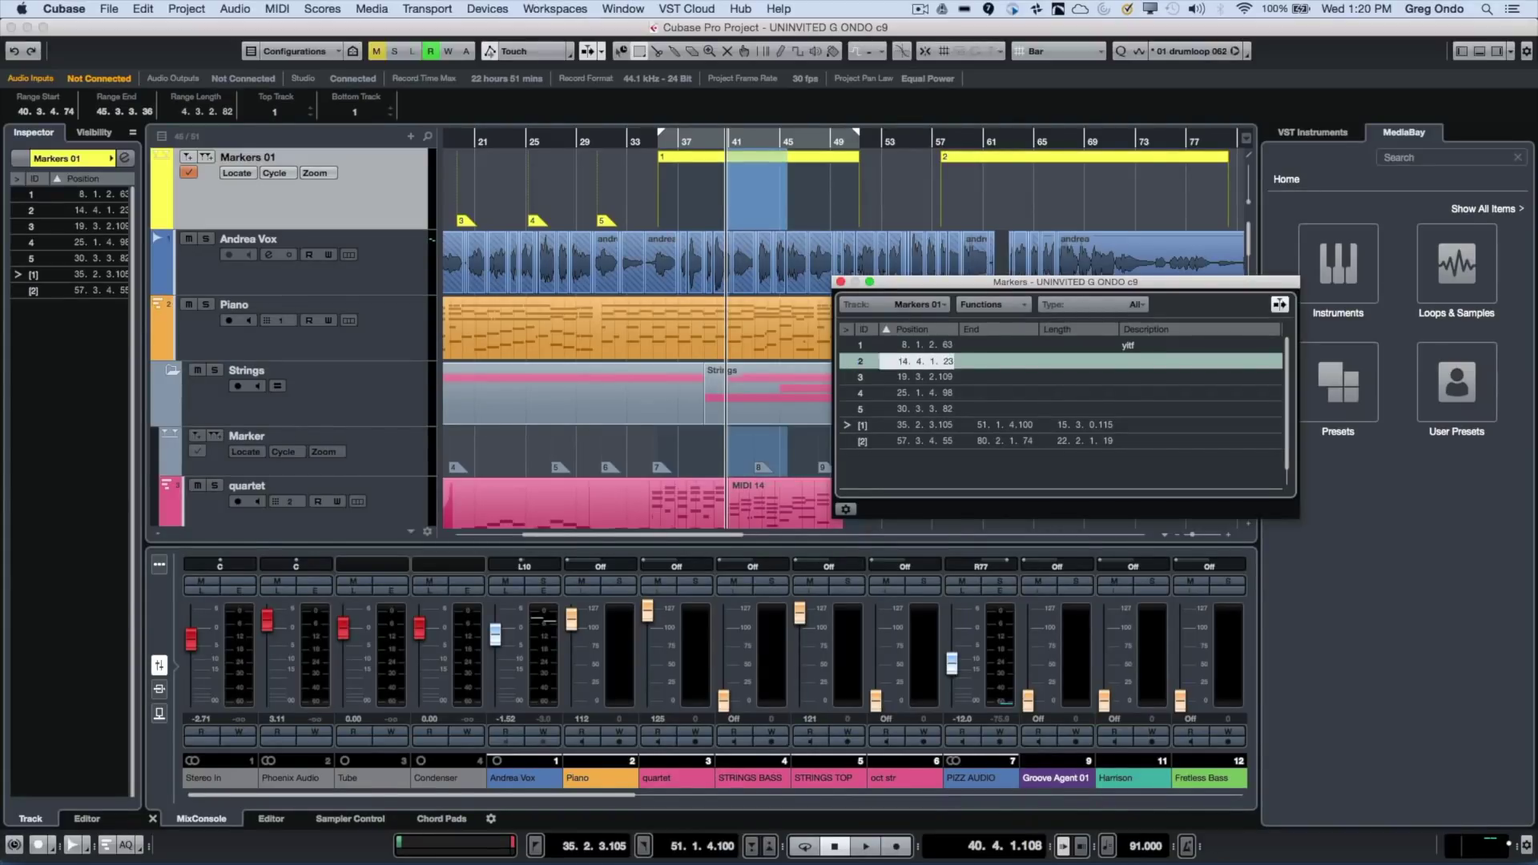
pyautogui.write('iutftf')
pyautogui.press('Tab')
pyautogui.press('Tab')
pyautogui.press('Tab')
pyautogui.press('Tab')
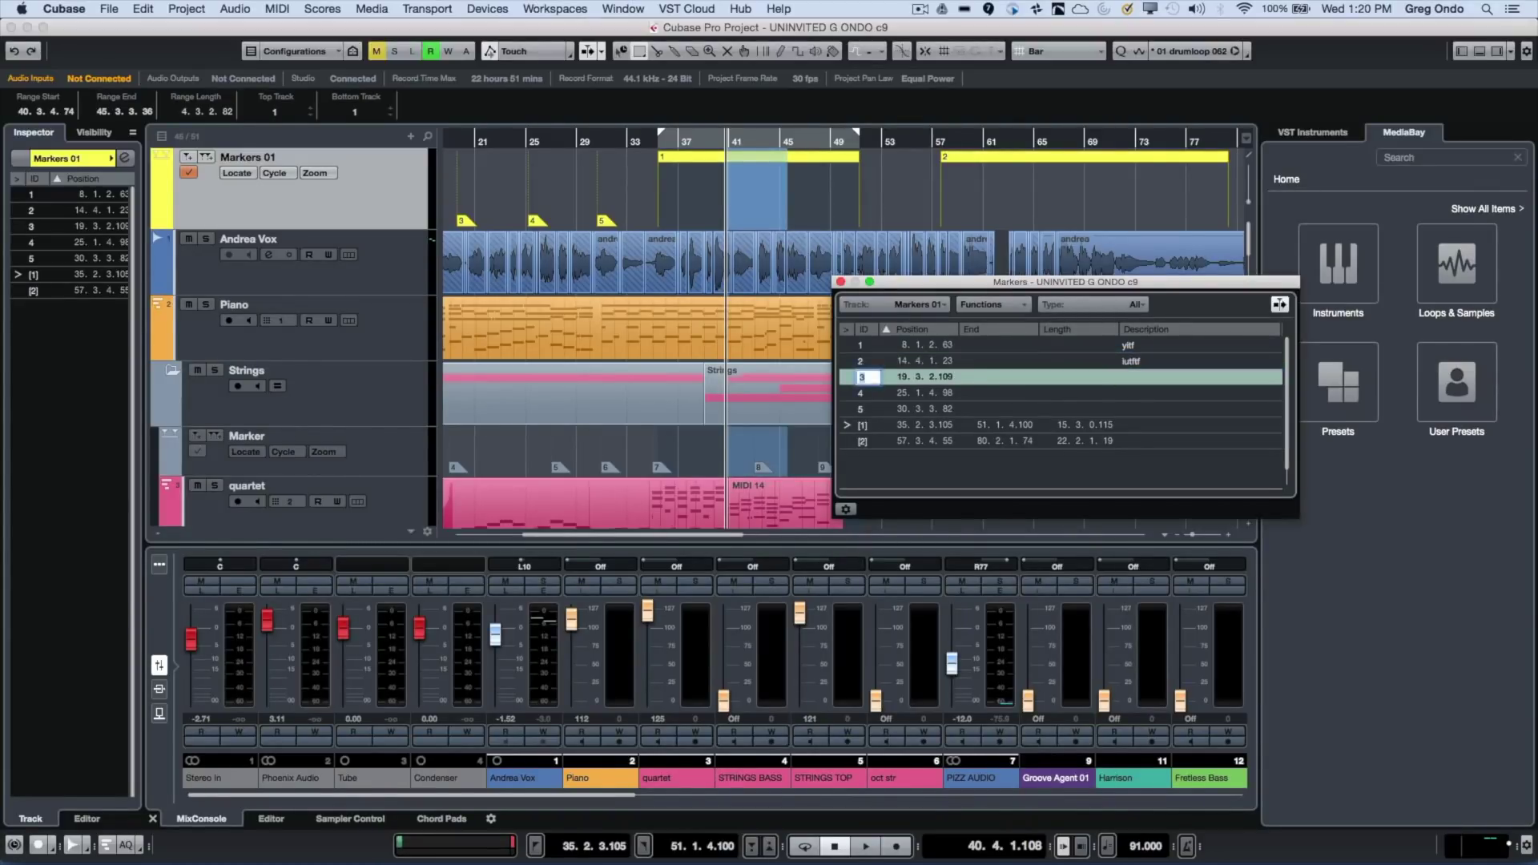
# - Give markers 3, 5 and cycle marker 1 placeholder descriptions, then close the Markers window
pyautogui.write('uitf')
pyautogui.write('lutfiutf')
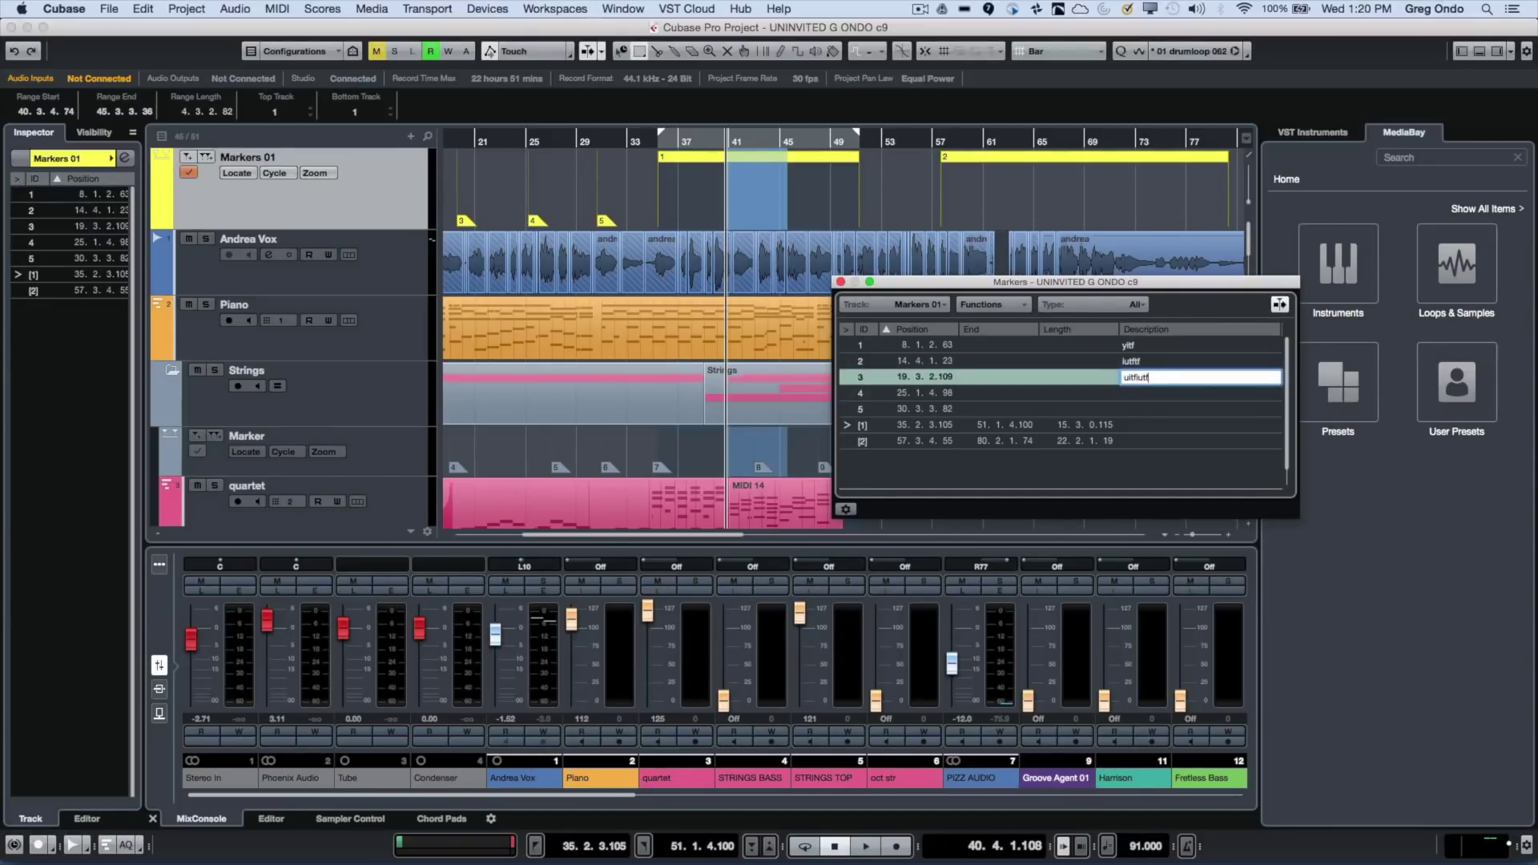
pyautogui.press('Tab')
pyautogui.press('Tab')
pyautogui.press('Tab')
pyautogui.press('Tab')
pyautogui.press('Tab')
pyautogui.press('Tab')
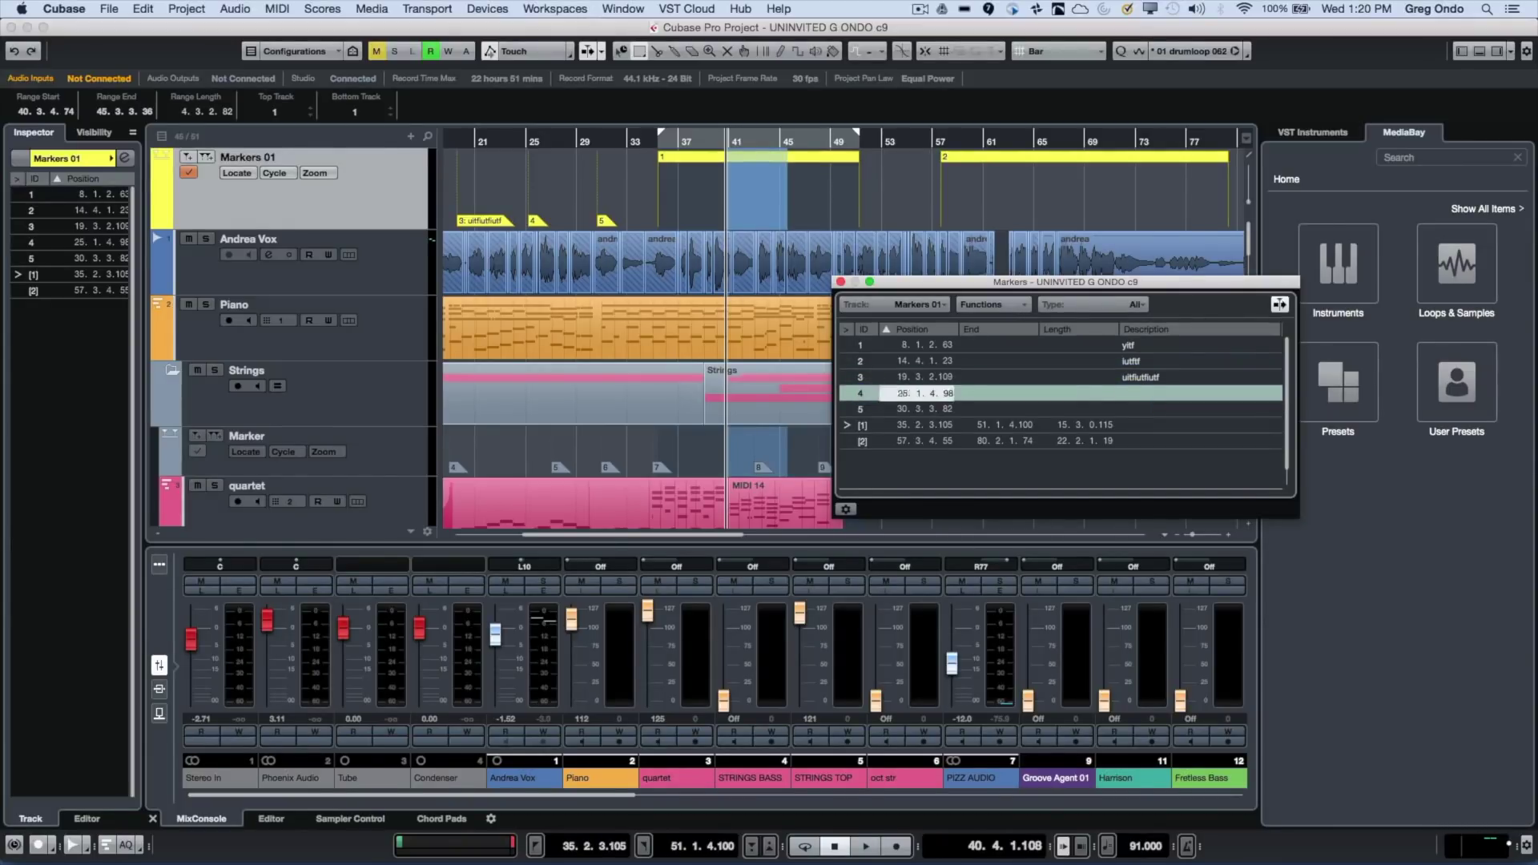
pyautogui.write('iutfiutf')
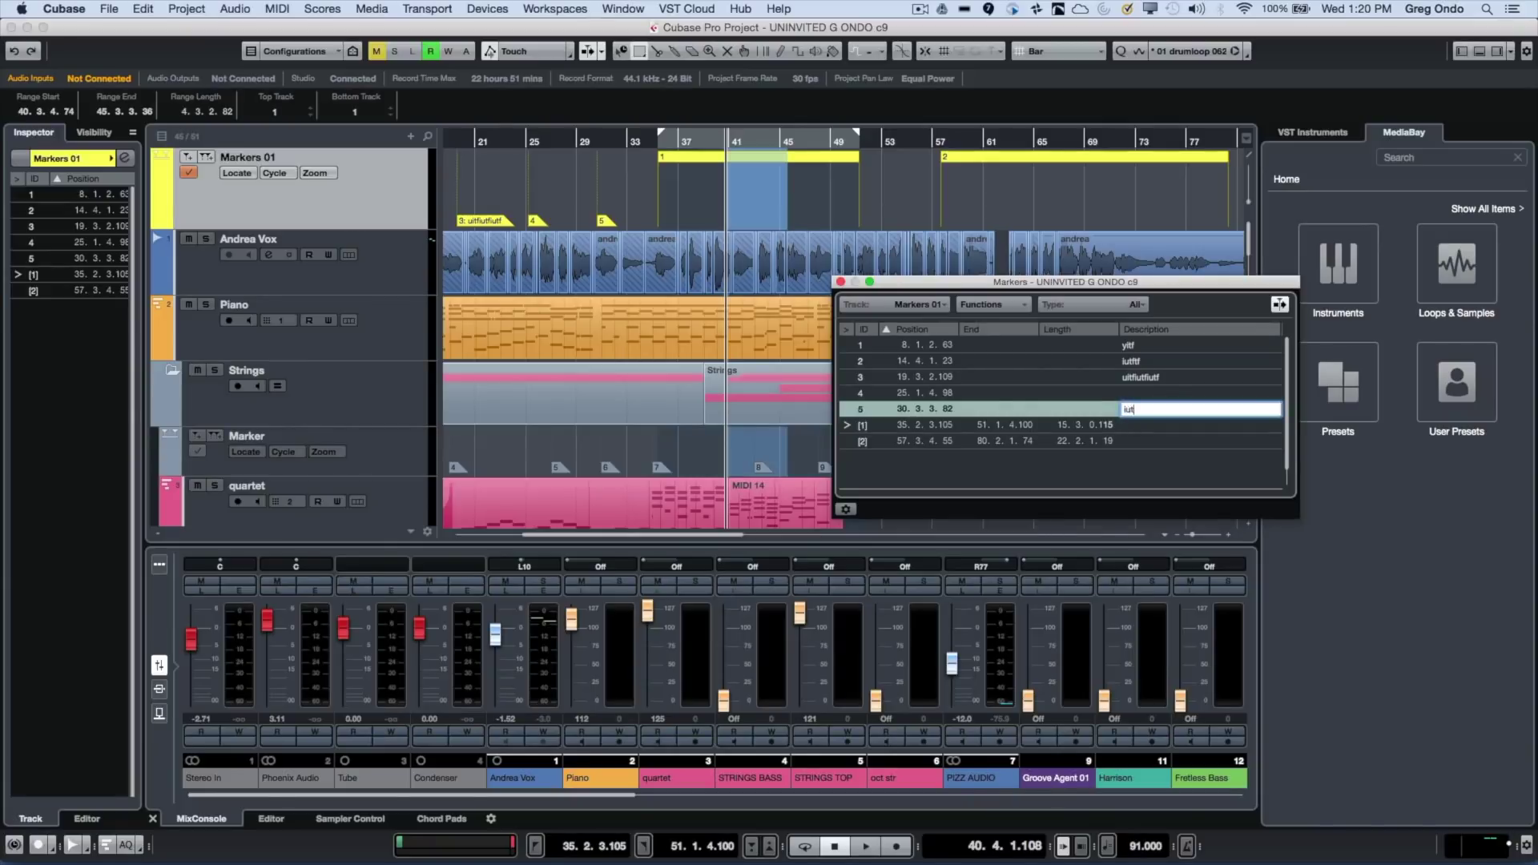
pyautogui.press('Tab')
pyautogui.press('Tab')
pyautogui.press('Tab')
pyautogui.press('Tab')
pyautogui.press('Tab')
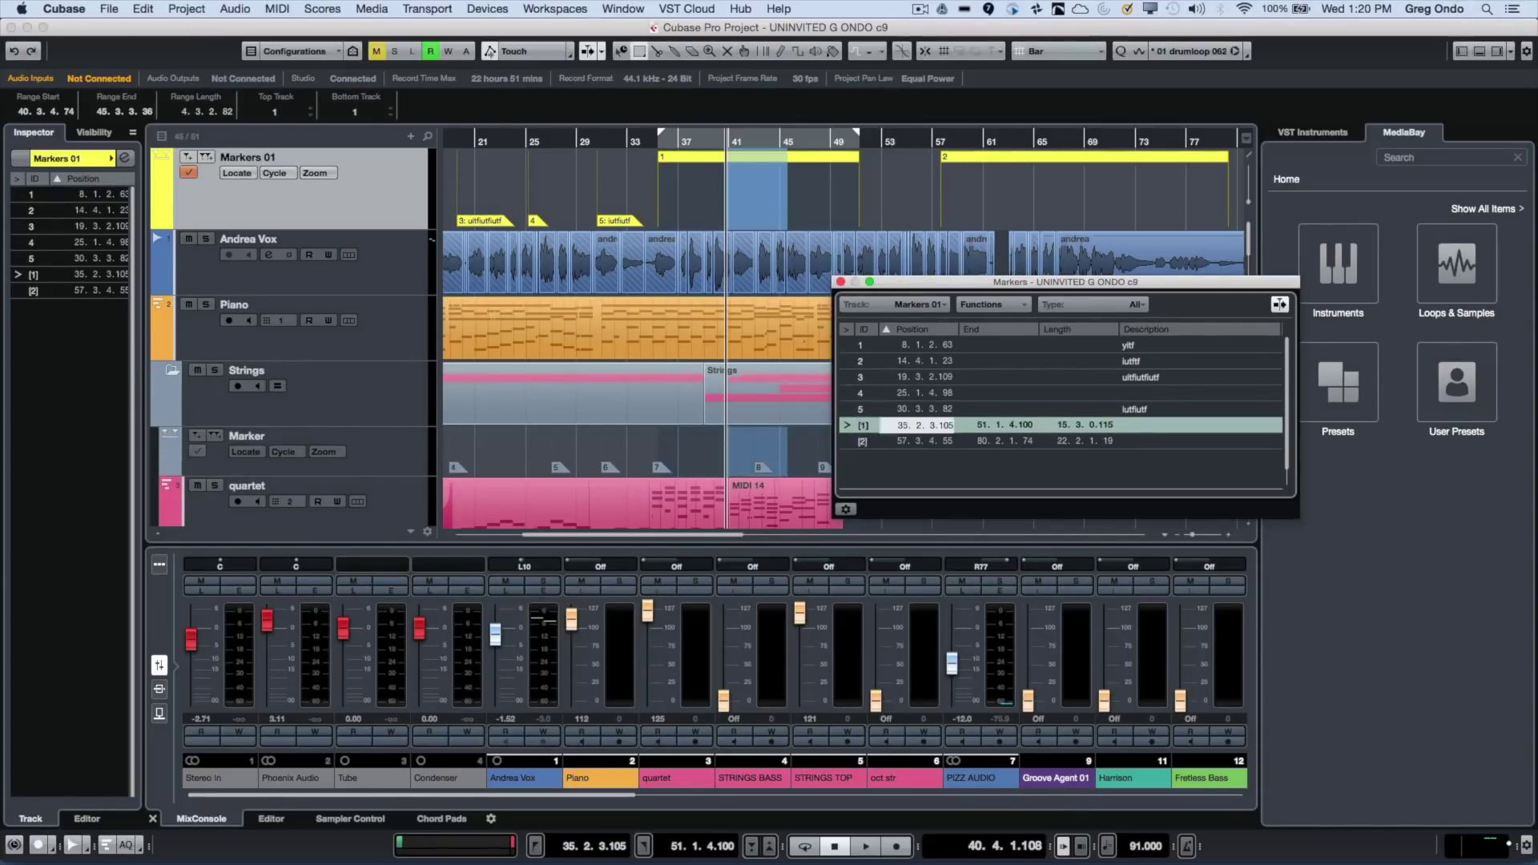
pyautogui.write('iytfiutf')
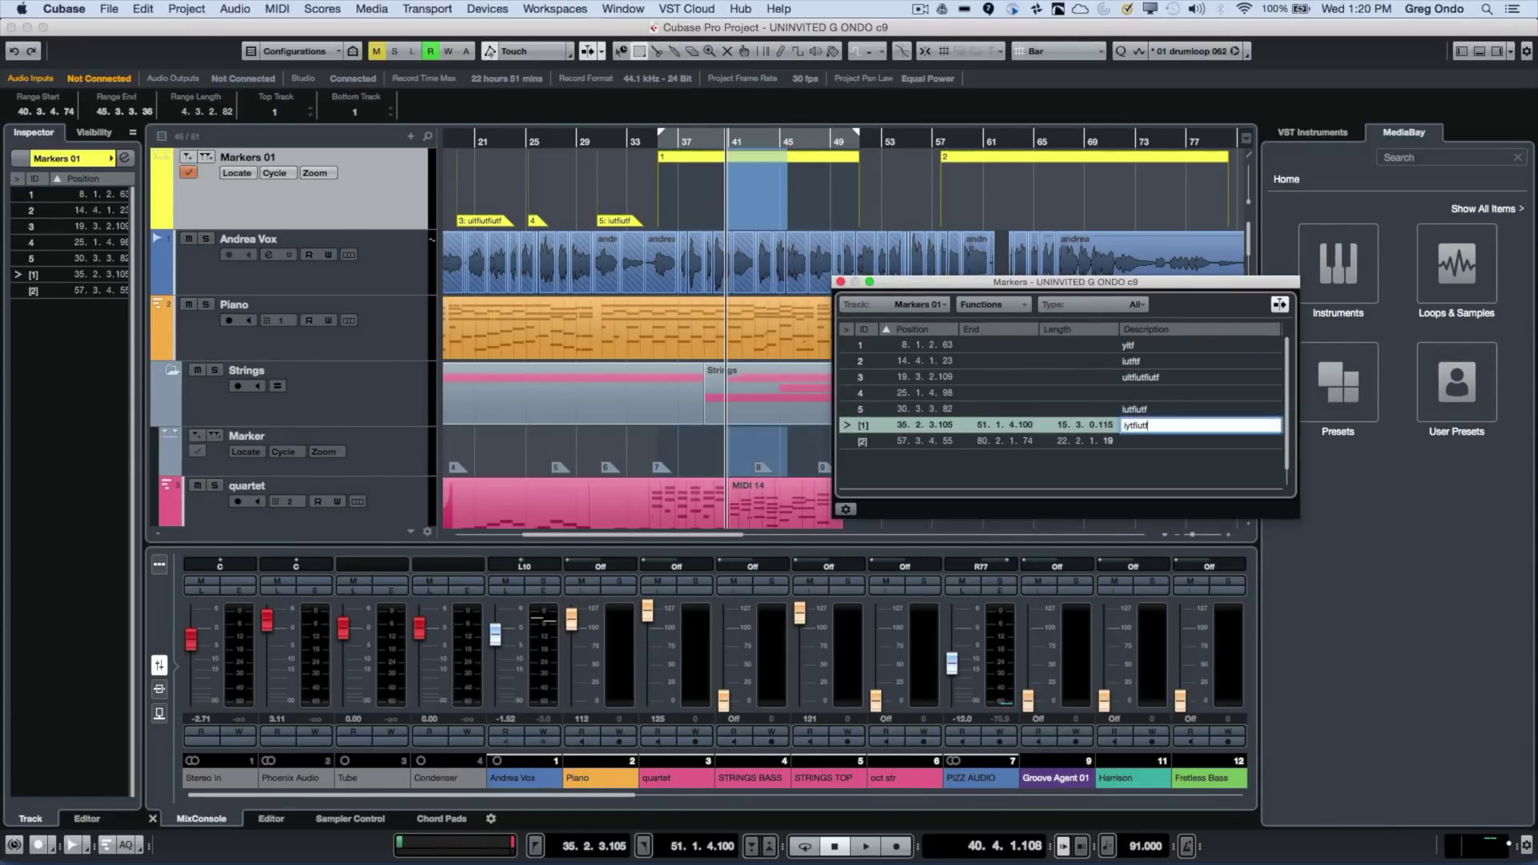
pyautogui.press('Return')
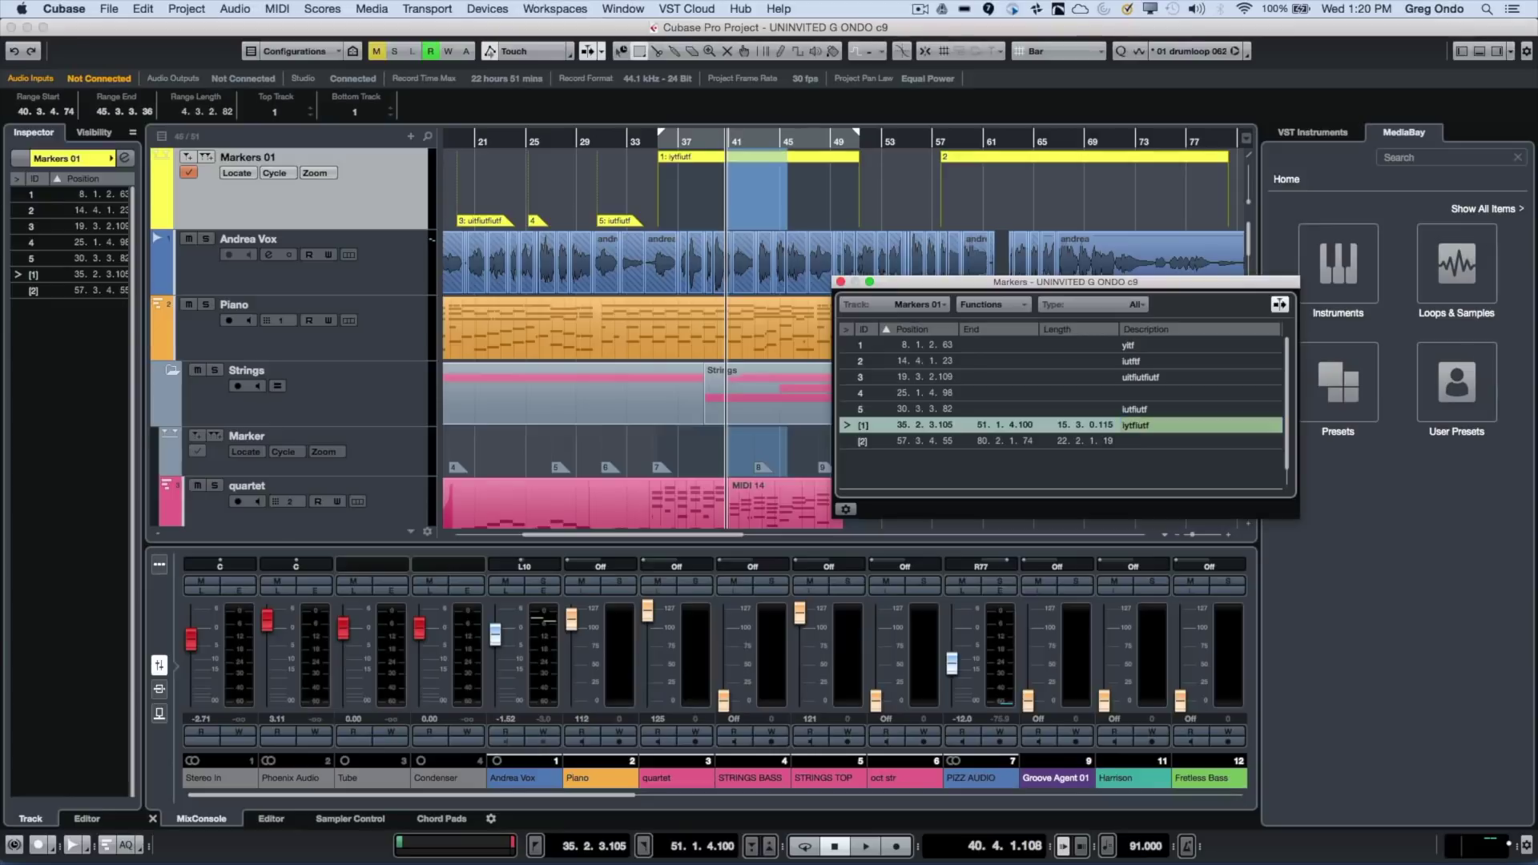
pyautogui.click(840, 282)
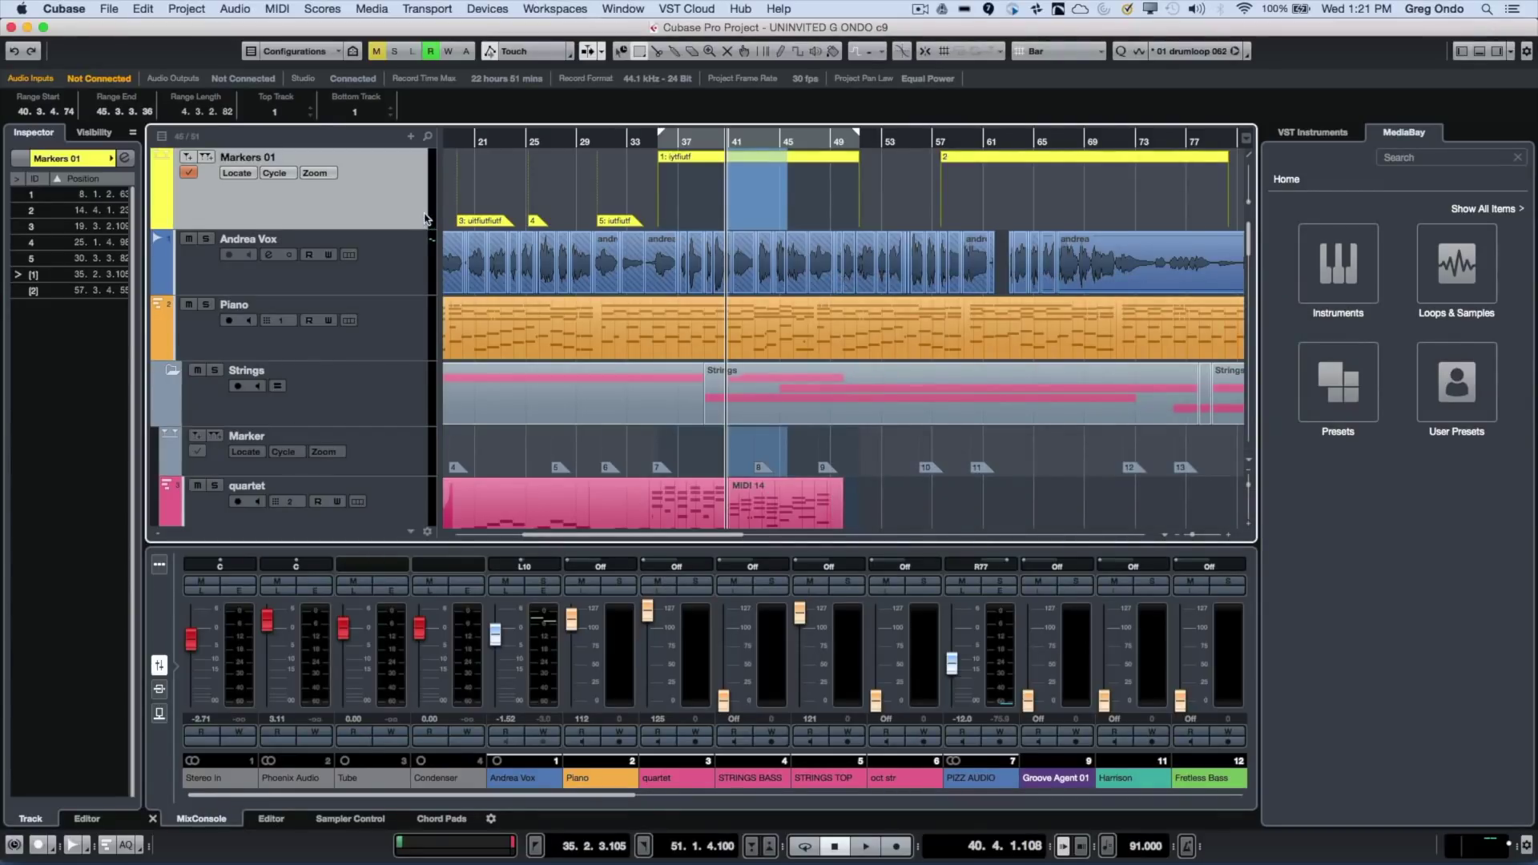
# - Add Toggle time base and Lock to the visible marker track controls in Track Controls Settings
pyautogui.rightClick(285, 200)
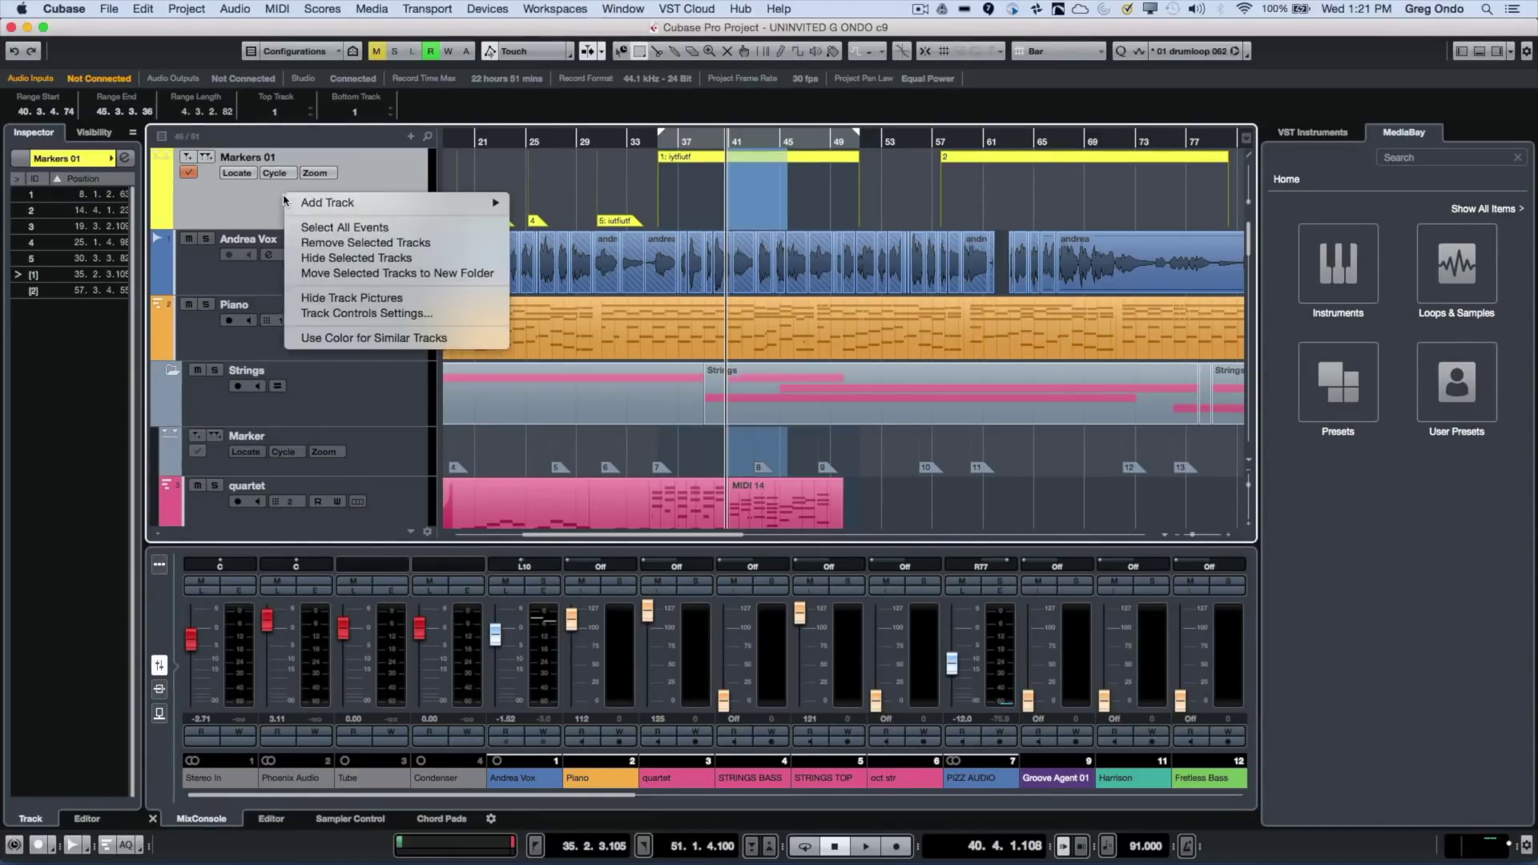
pyautogui.click(380, 314)
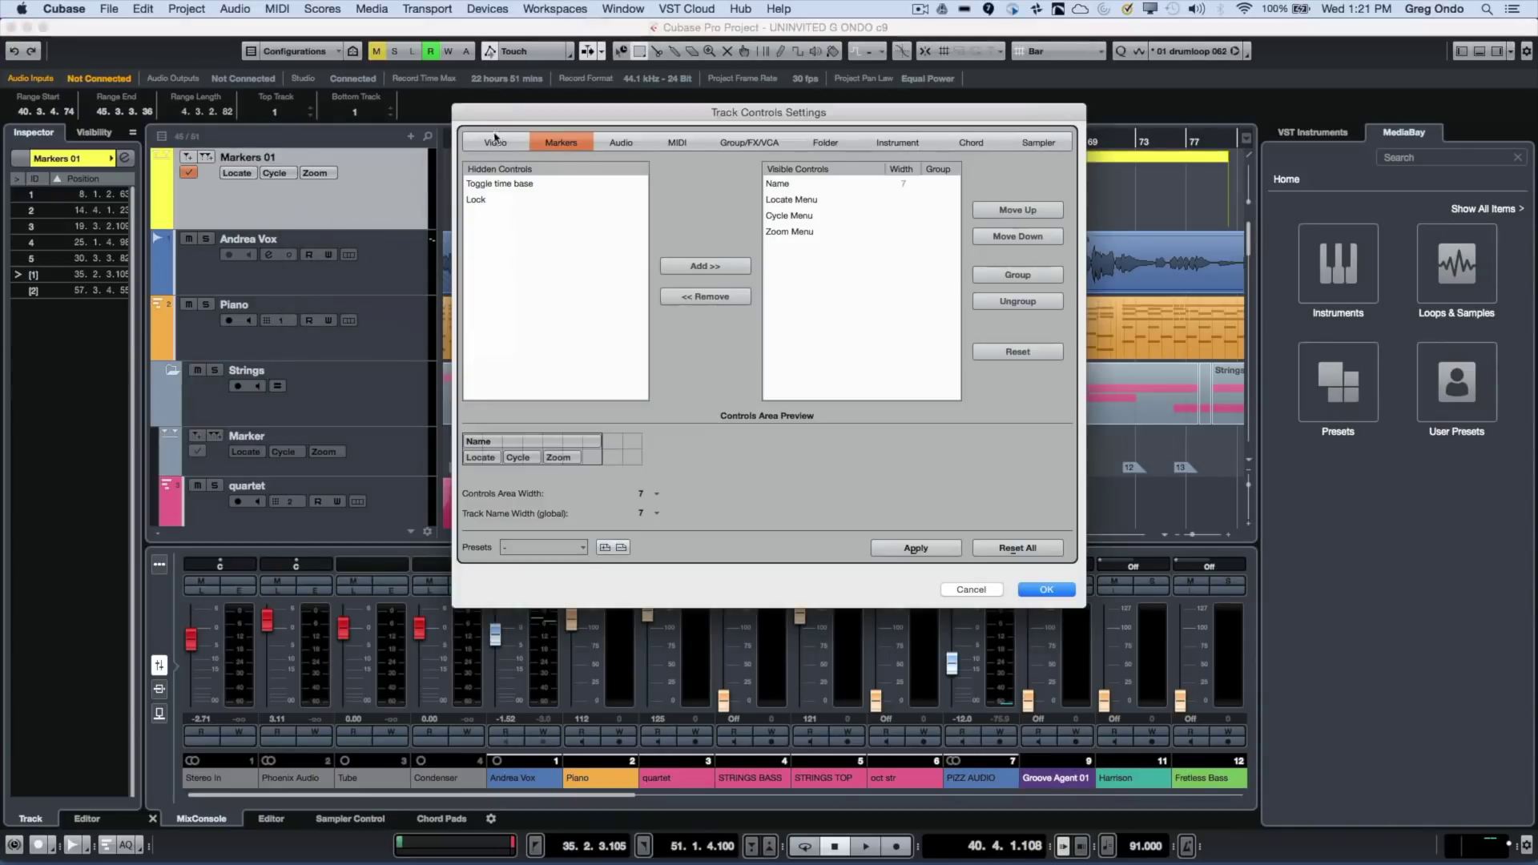
pyautogui.click(502, 184)
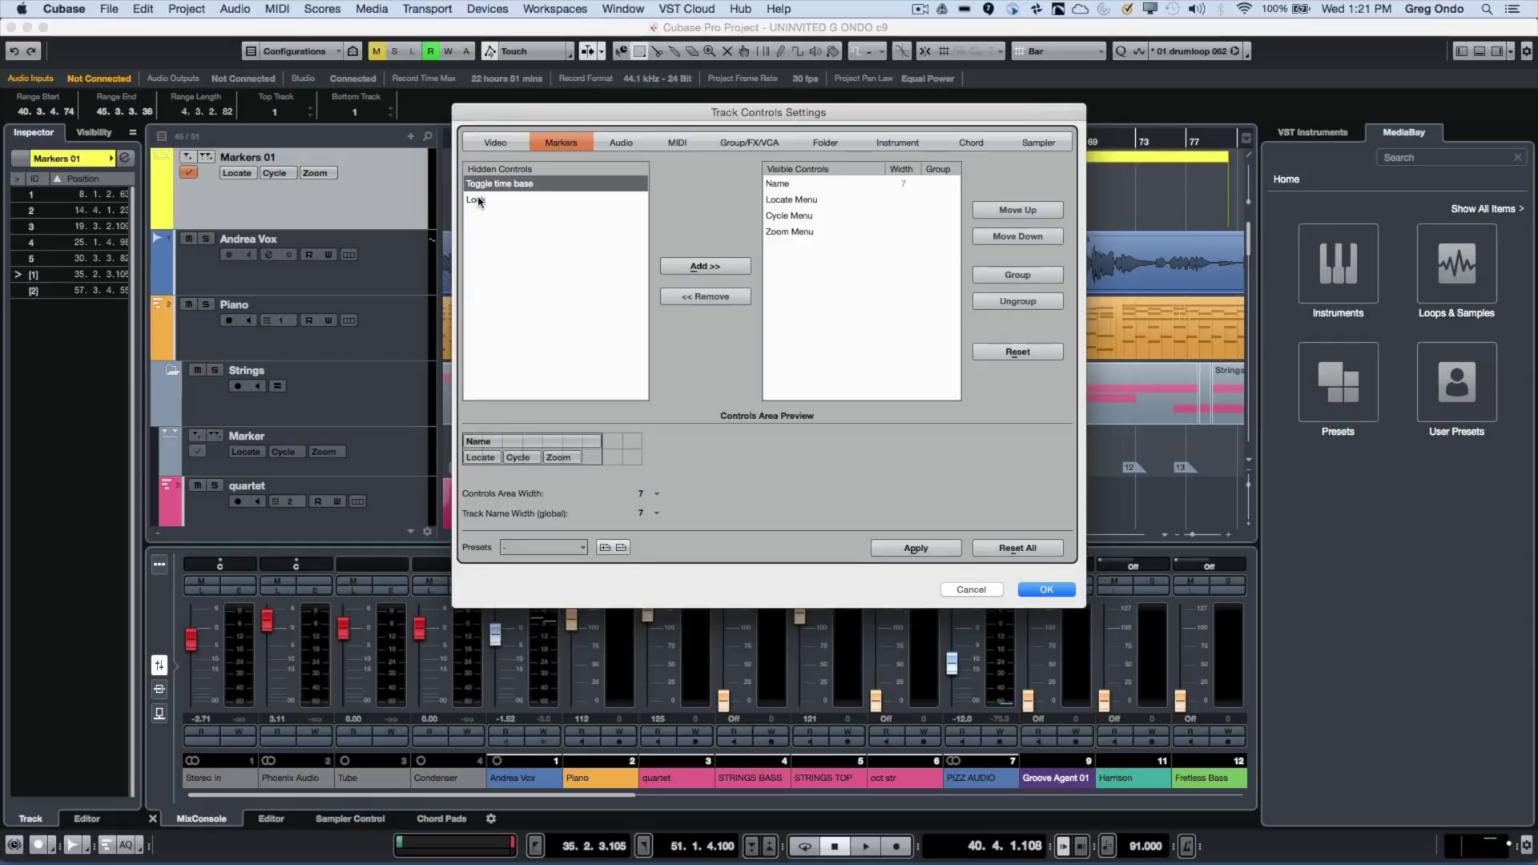
pyautogui.keyDown('shift'); pyautogui.click(478, 201); pyautogui.keyUp('shift')
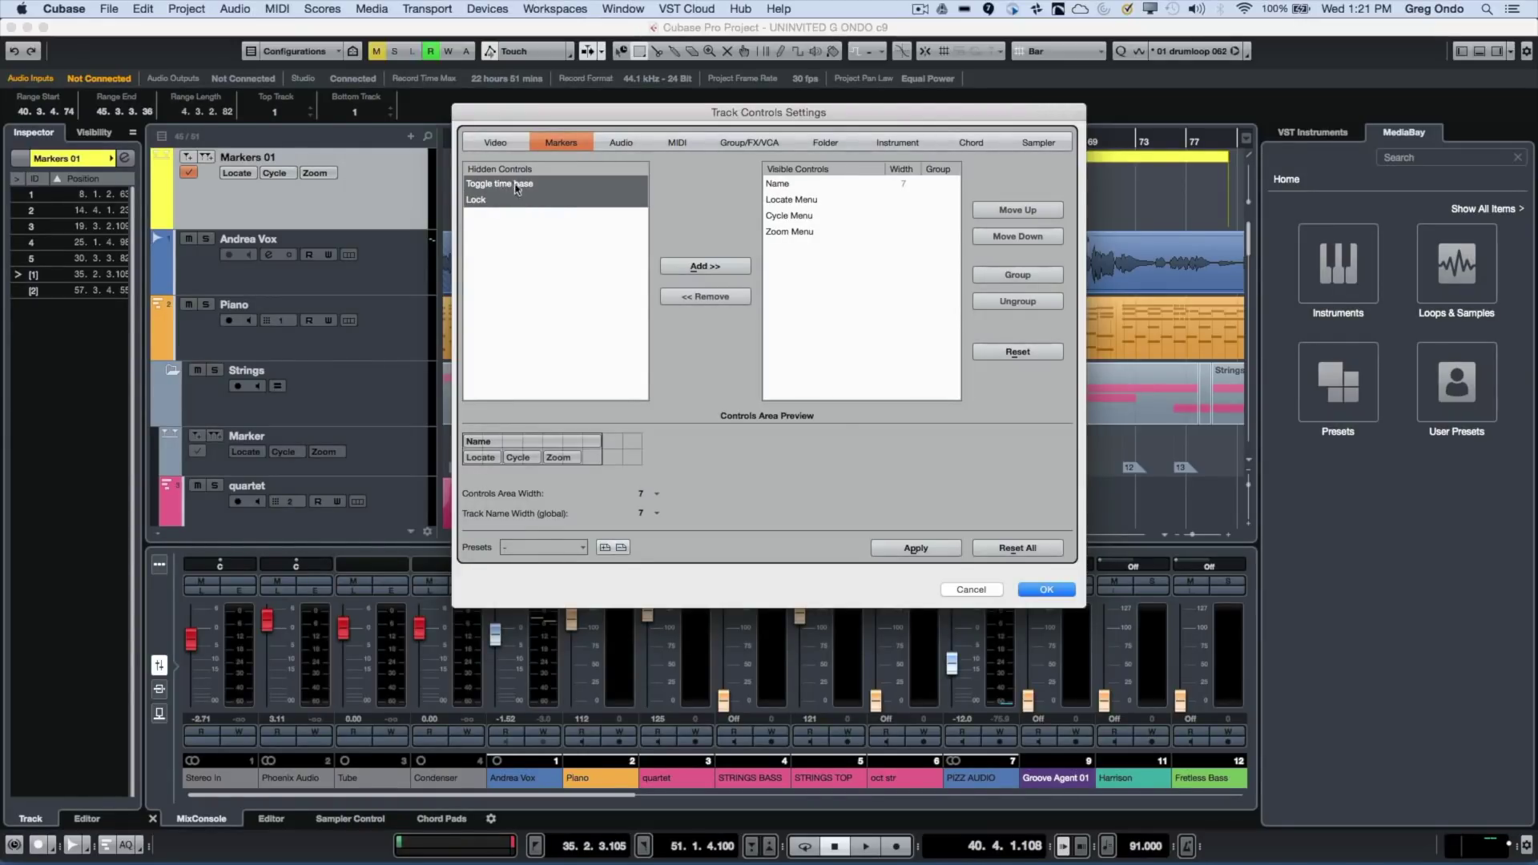
pyautogui.click(716, 267)
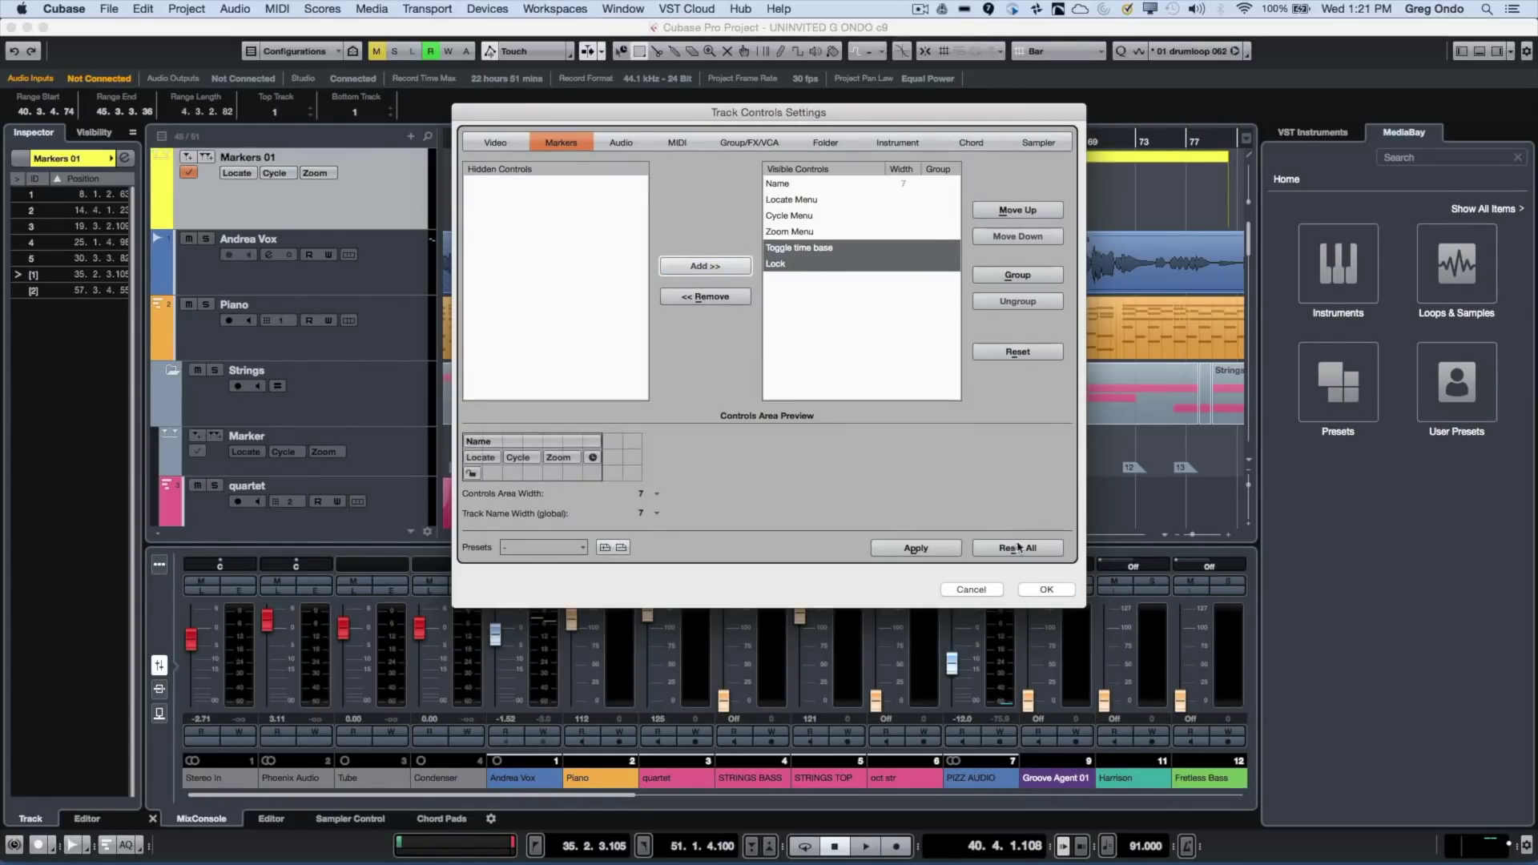
pyautogui.click(1046, 589)
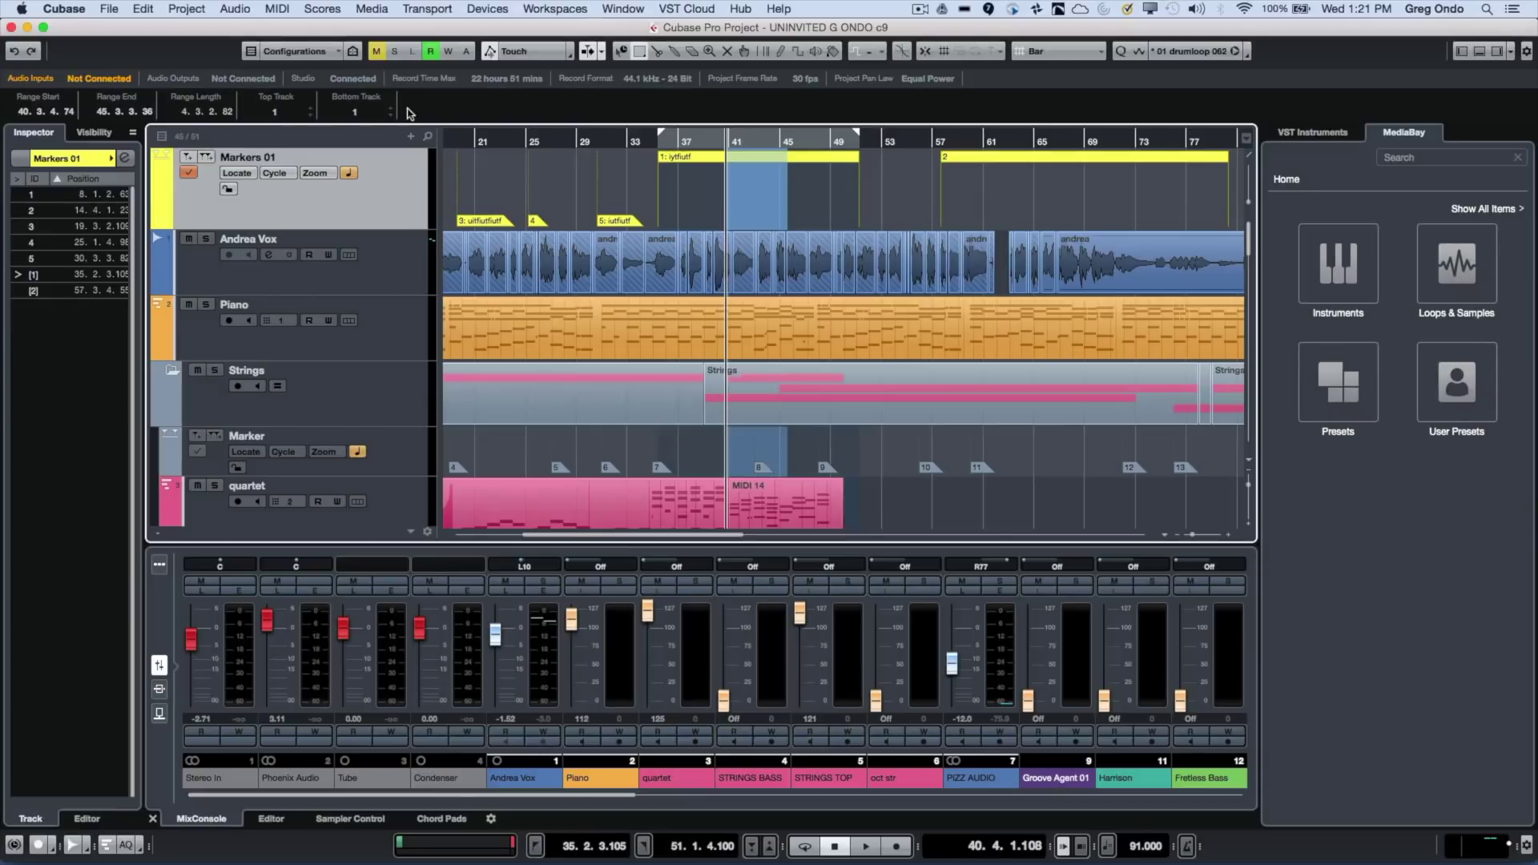
# - Enter 77 in the Transport bar tempo field to replace the tempo of 91
pyautogui.moveTo(467, 138); pyautogui.dragTo(427, 137)
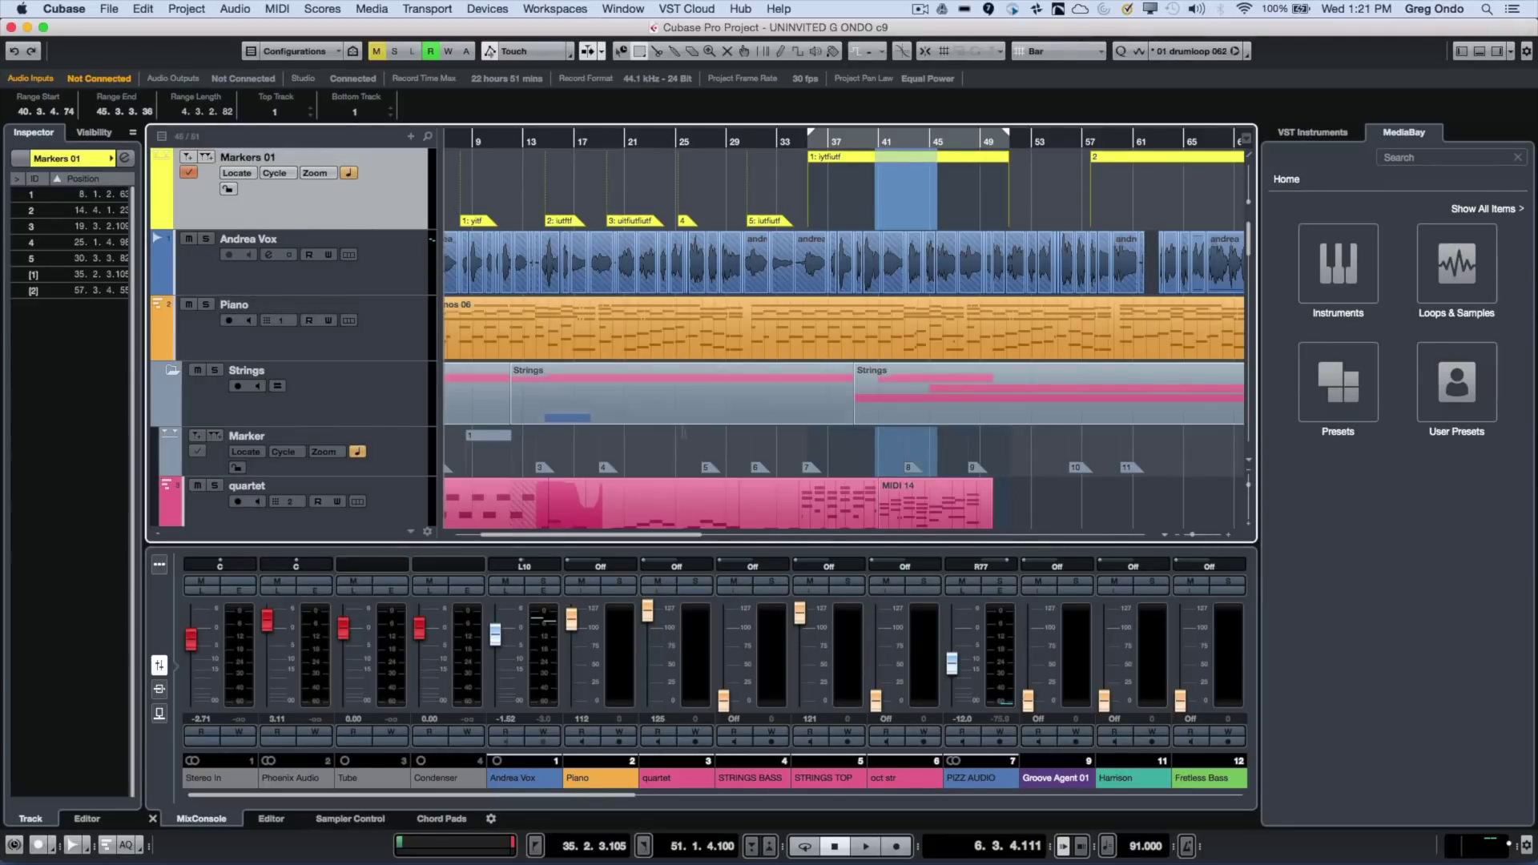
pyautogui.doubleClick(1135, 847)
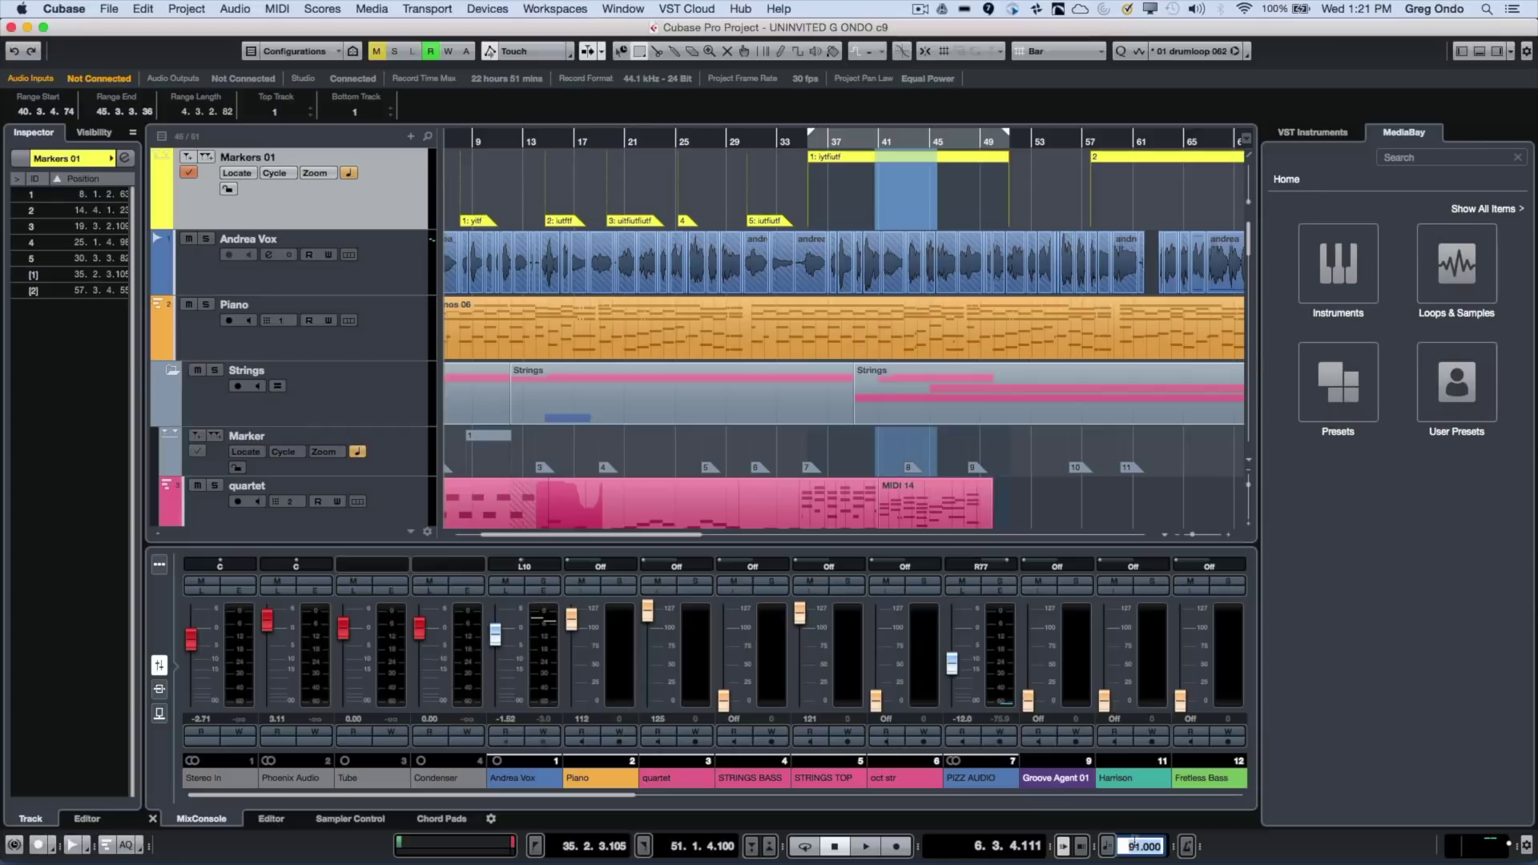
pyautogui.write('77')
pyautogui.press('Return')
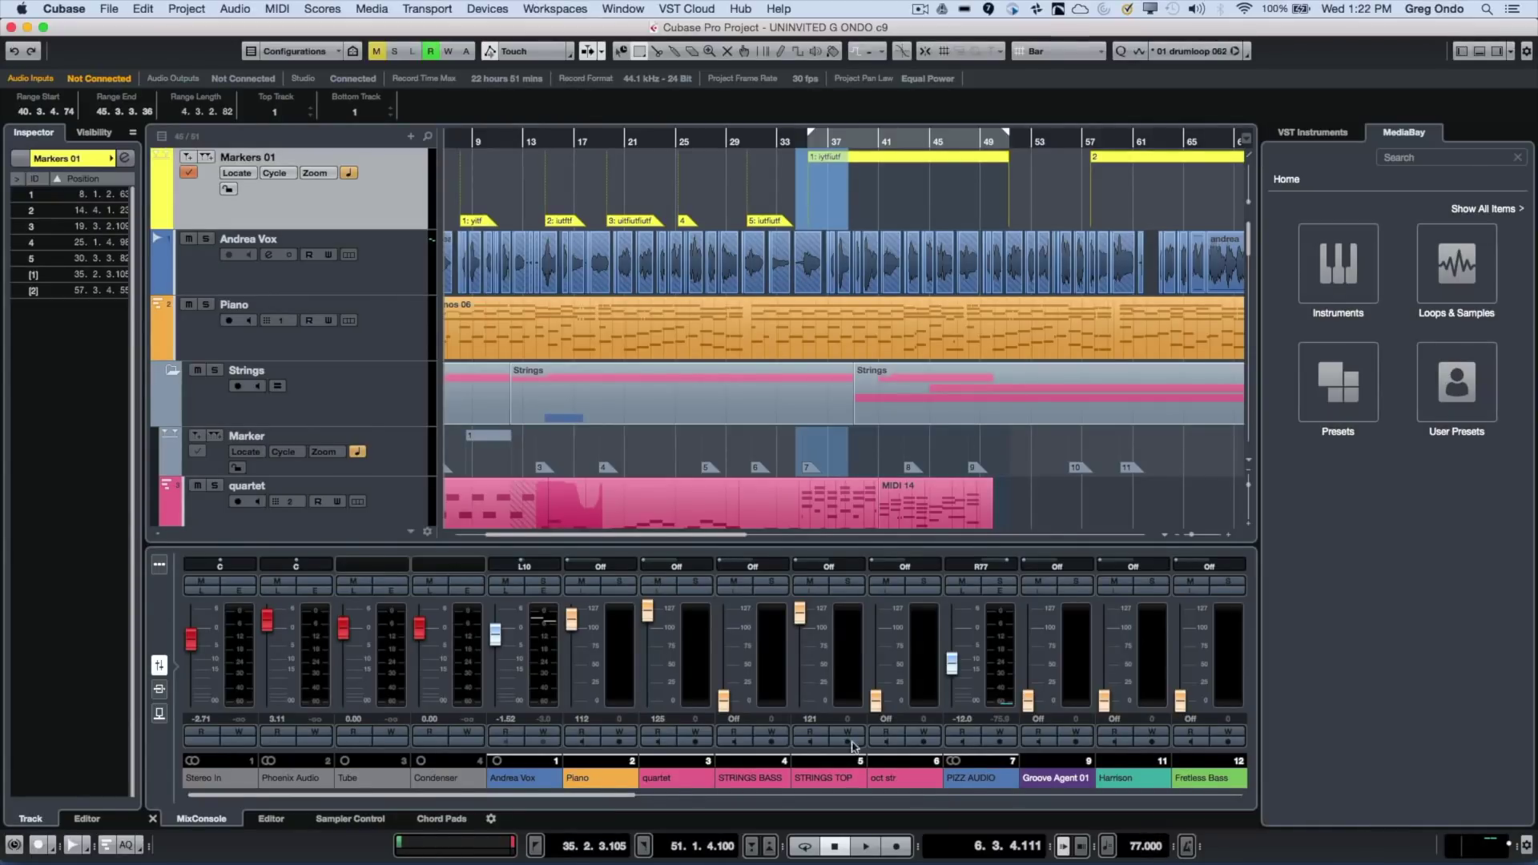
# - Switch Markers 01 to linear time base and set the project tempo to 67
pyautogui.click(350, 173)
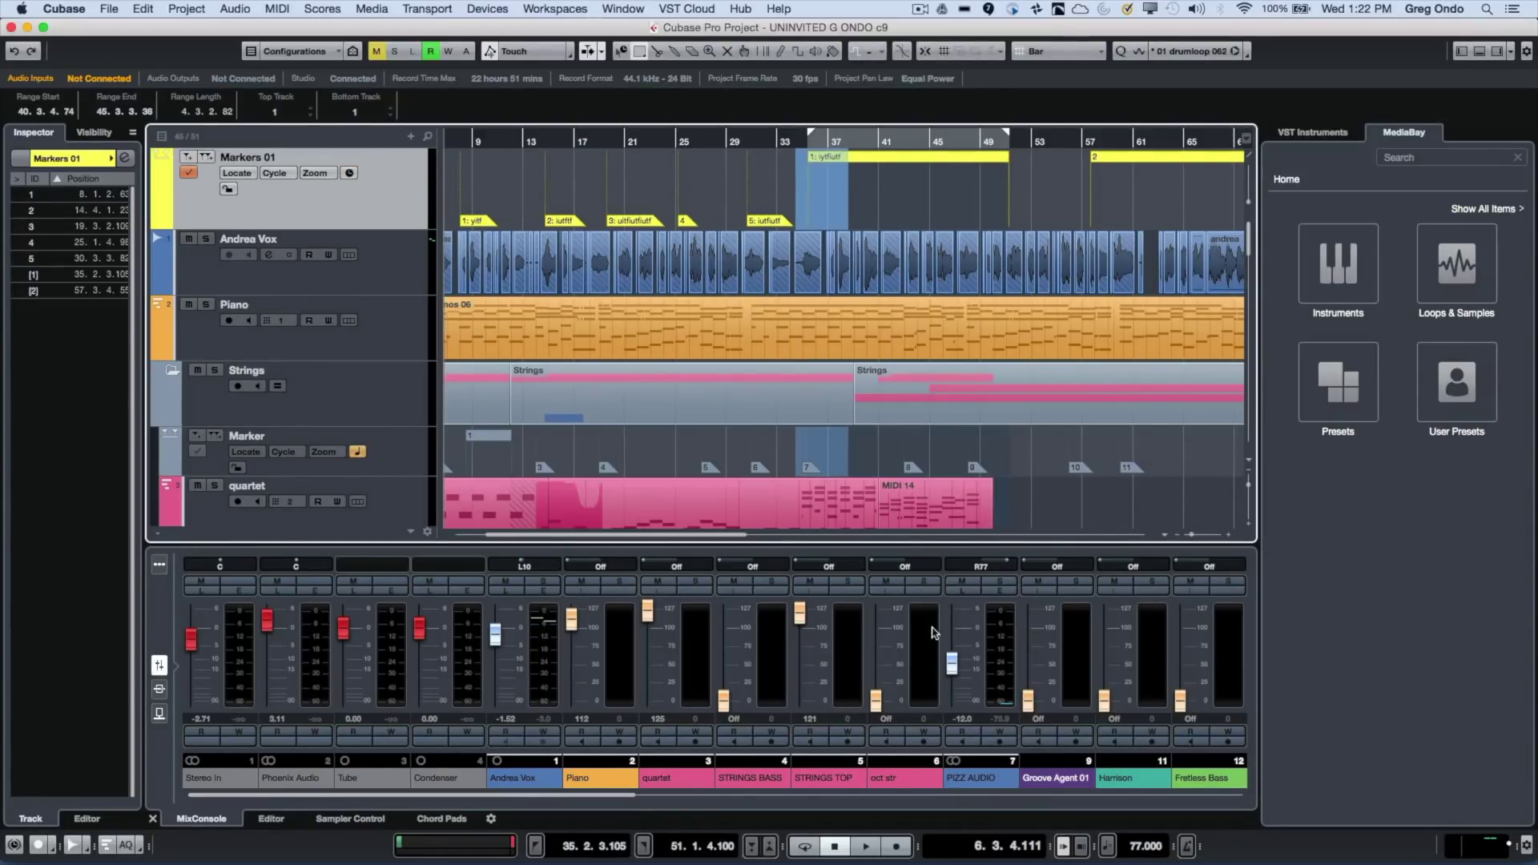
pyautogui.moveTo(1039, 784)
pyautogui.click(1142, 847)
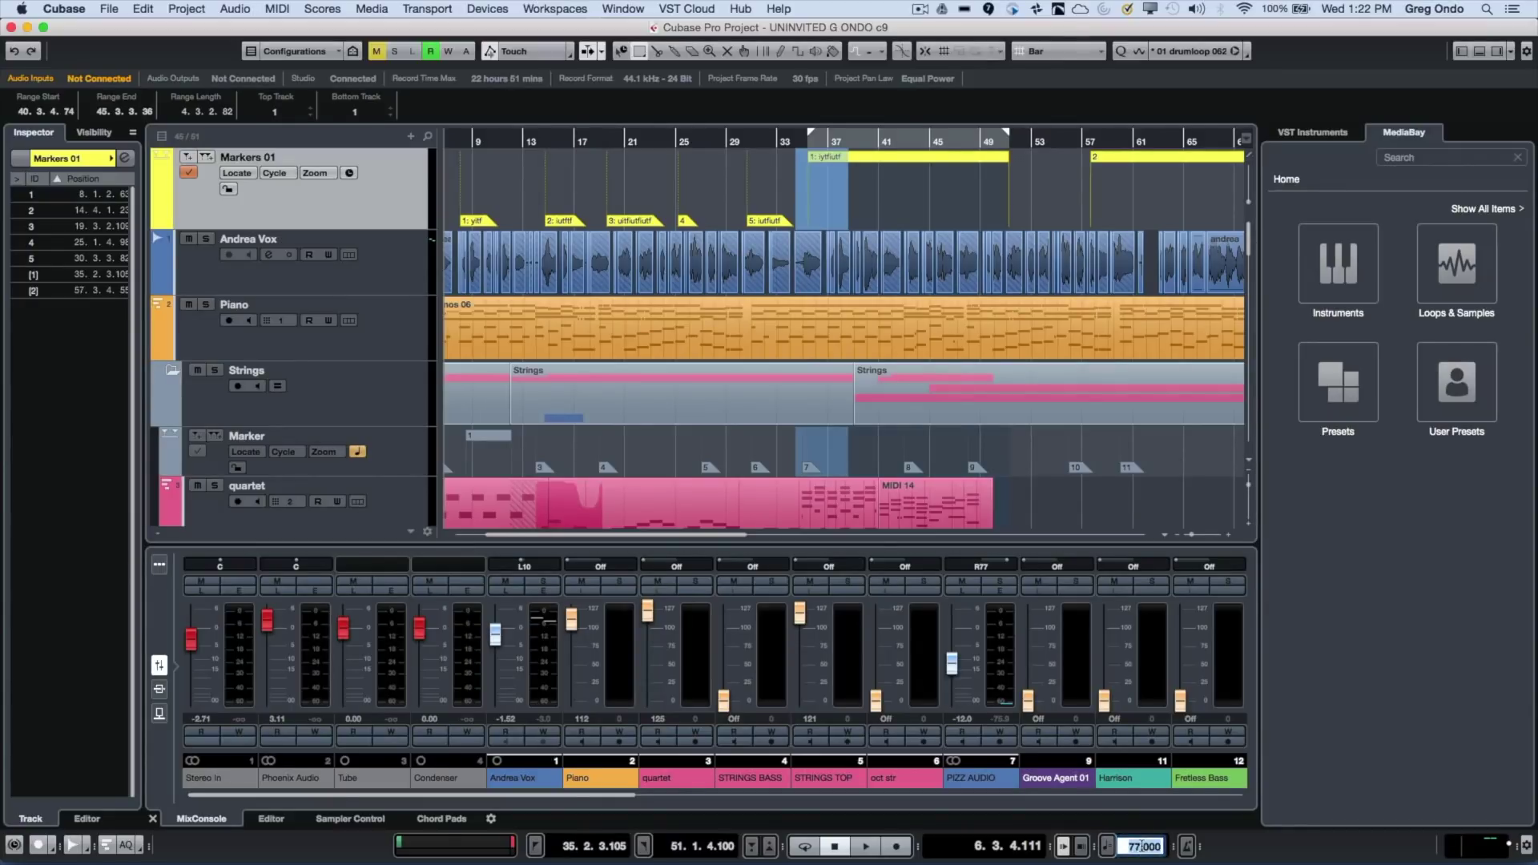
pyautogui.write('67')
pyautogui.press('Return')
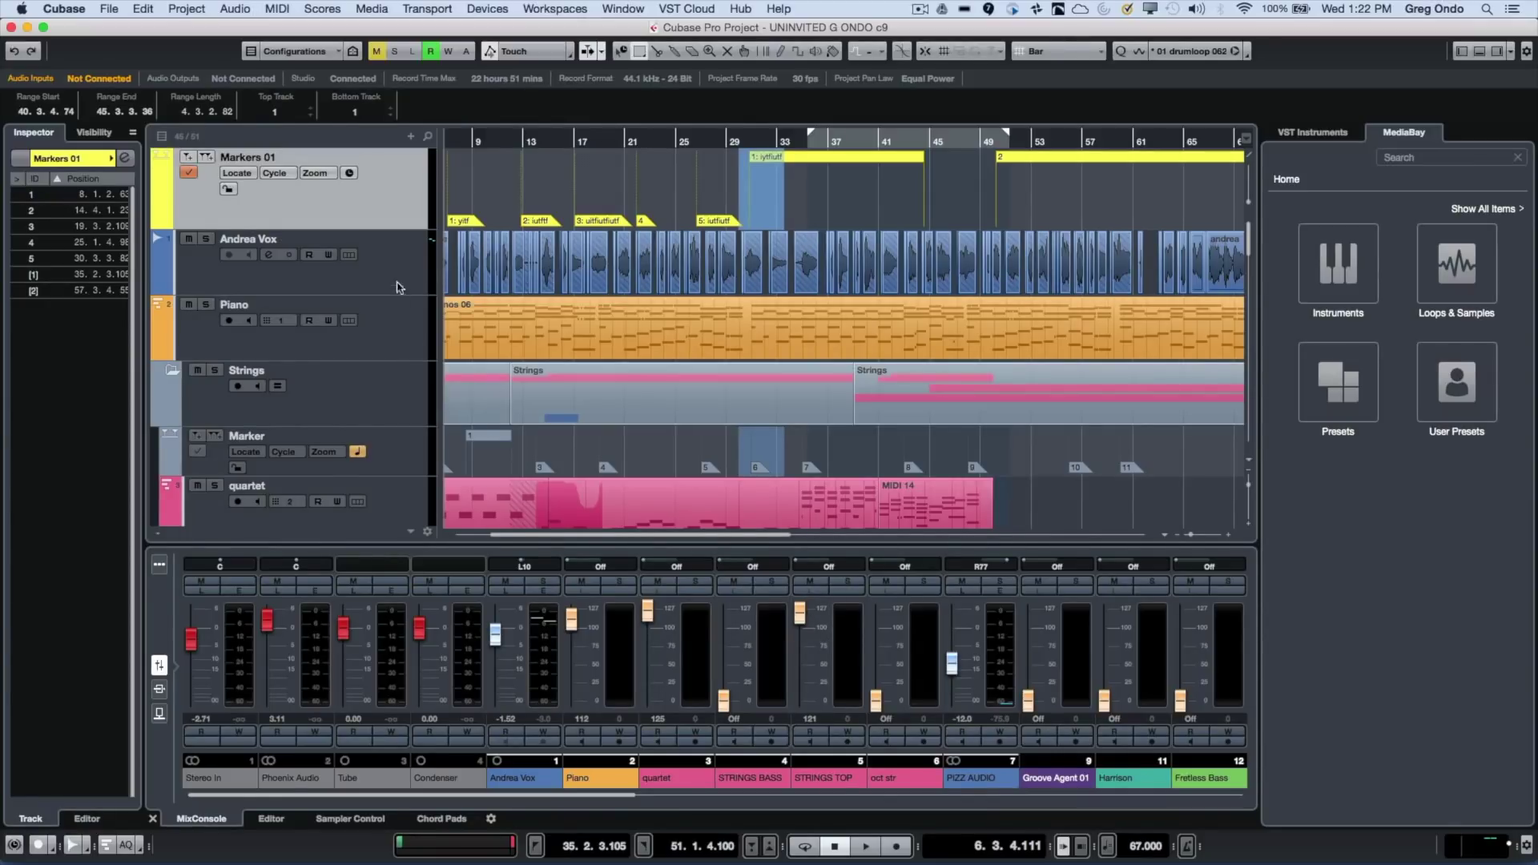
# - Switch Markers 01 back to musical time base and set the project tempo to 91
pyautogui.click(350, 174)
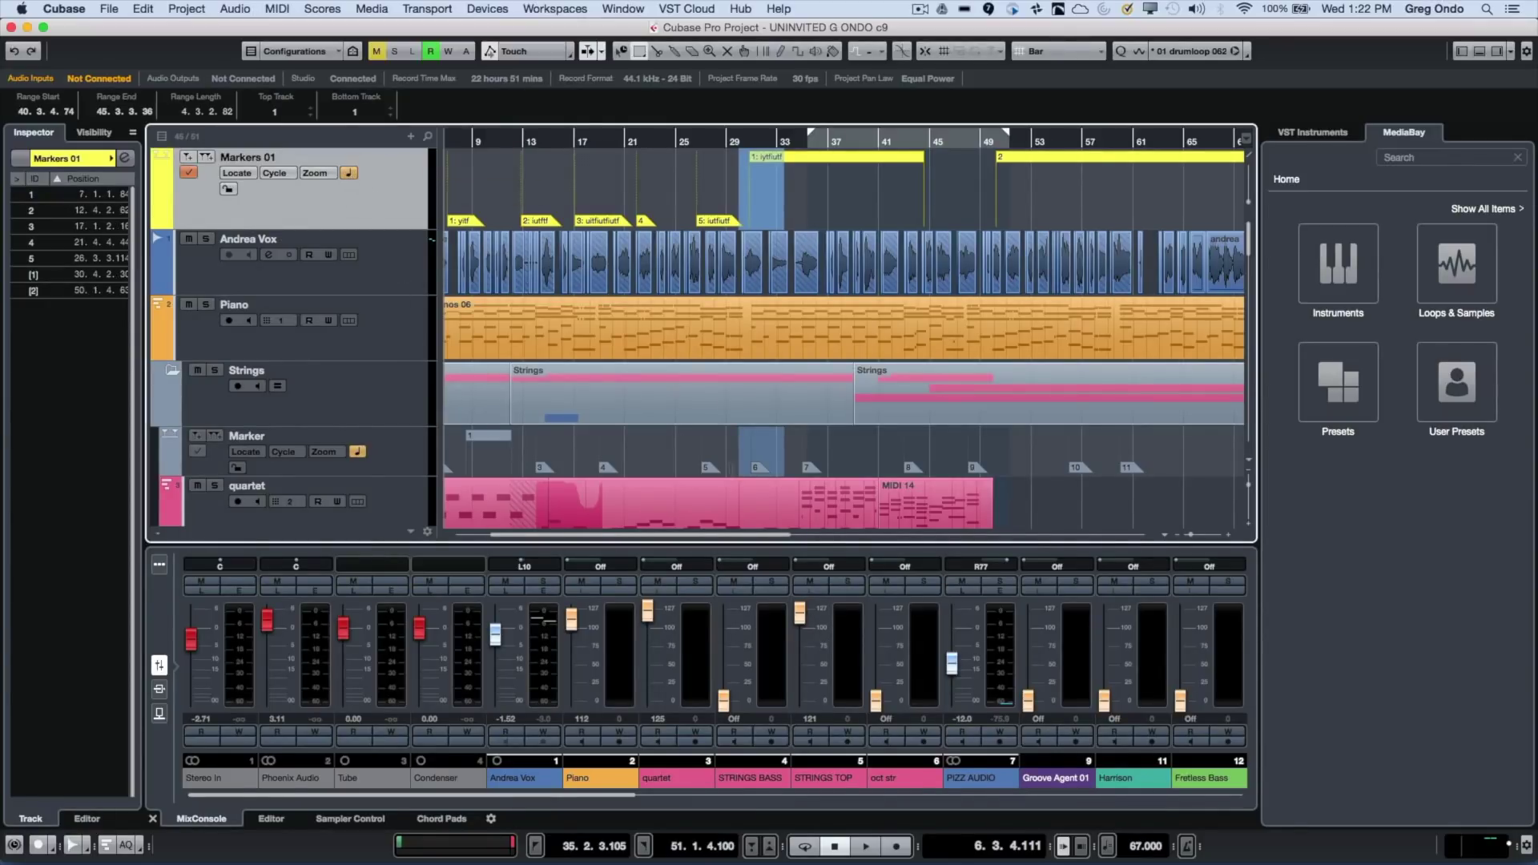
pyautogui.doubleClick(1146, 847)
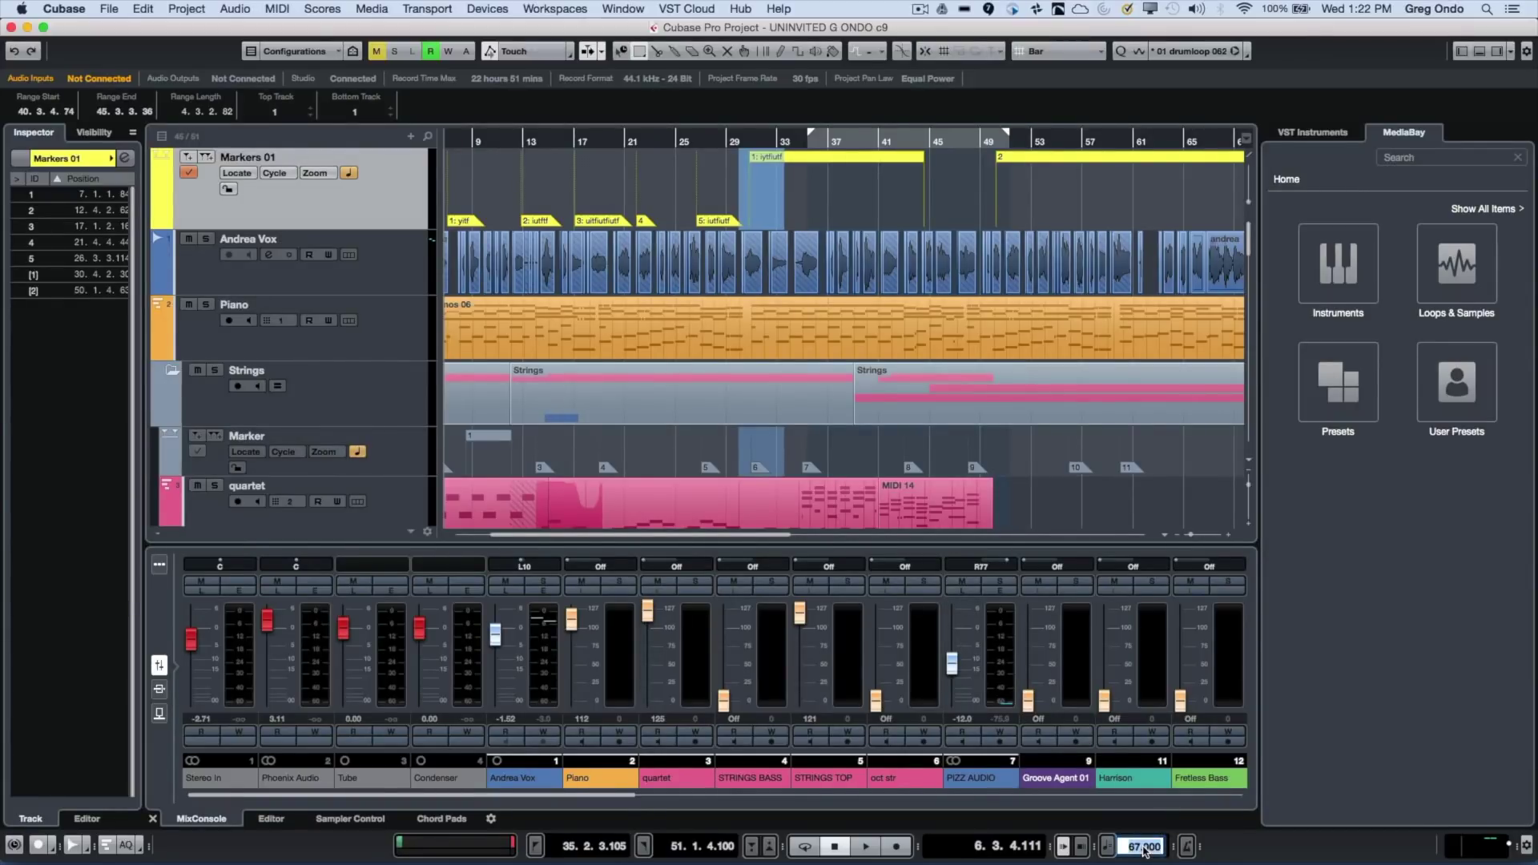
pyautogui.write('91')
pyautogui.press('Return')
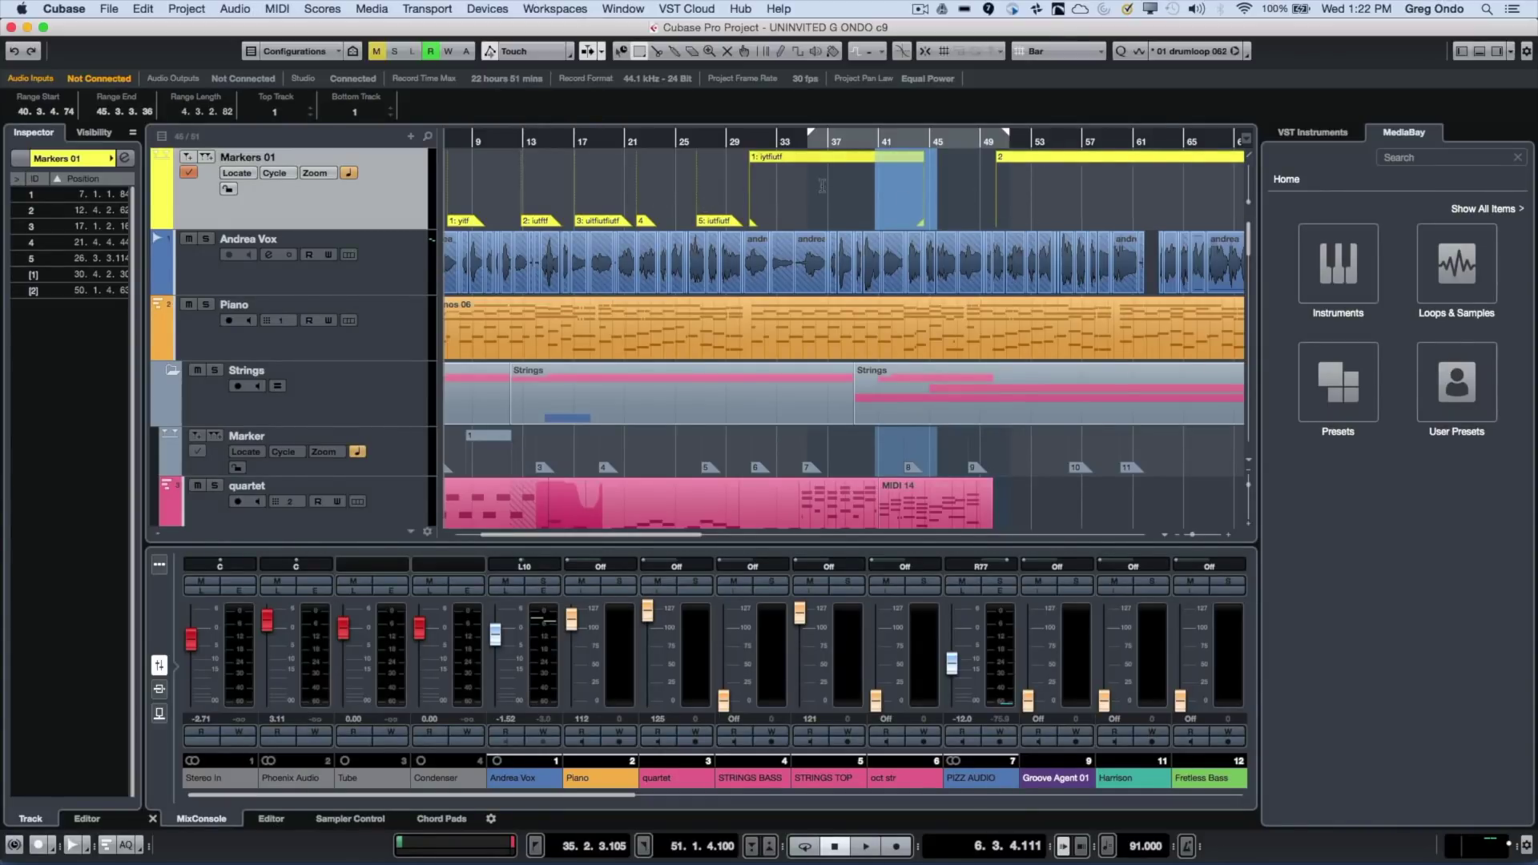
pyautogui.rightClick(864, 199)
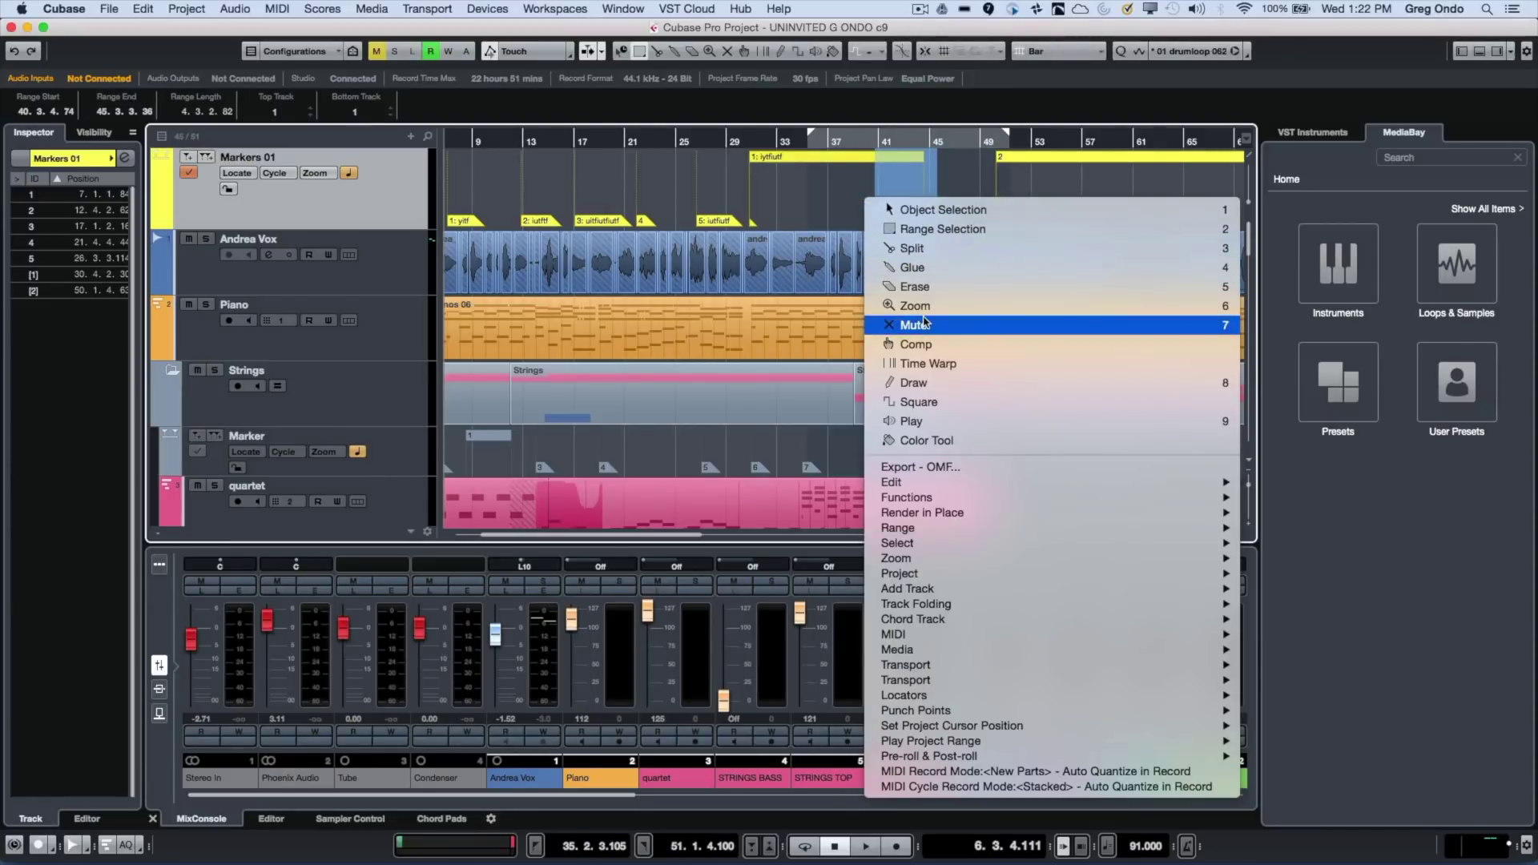
# - Select bars 30–44 of cycle marker 1, then try Delete and Delete Time, undoing both
pyautogui.click(941, 249)
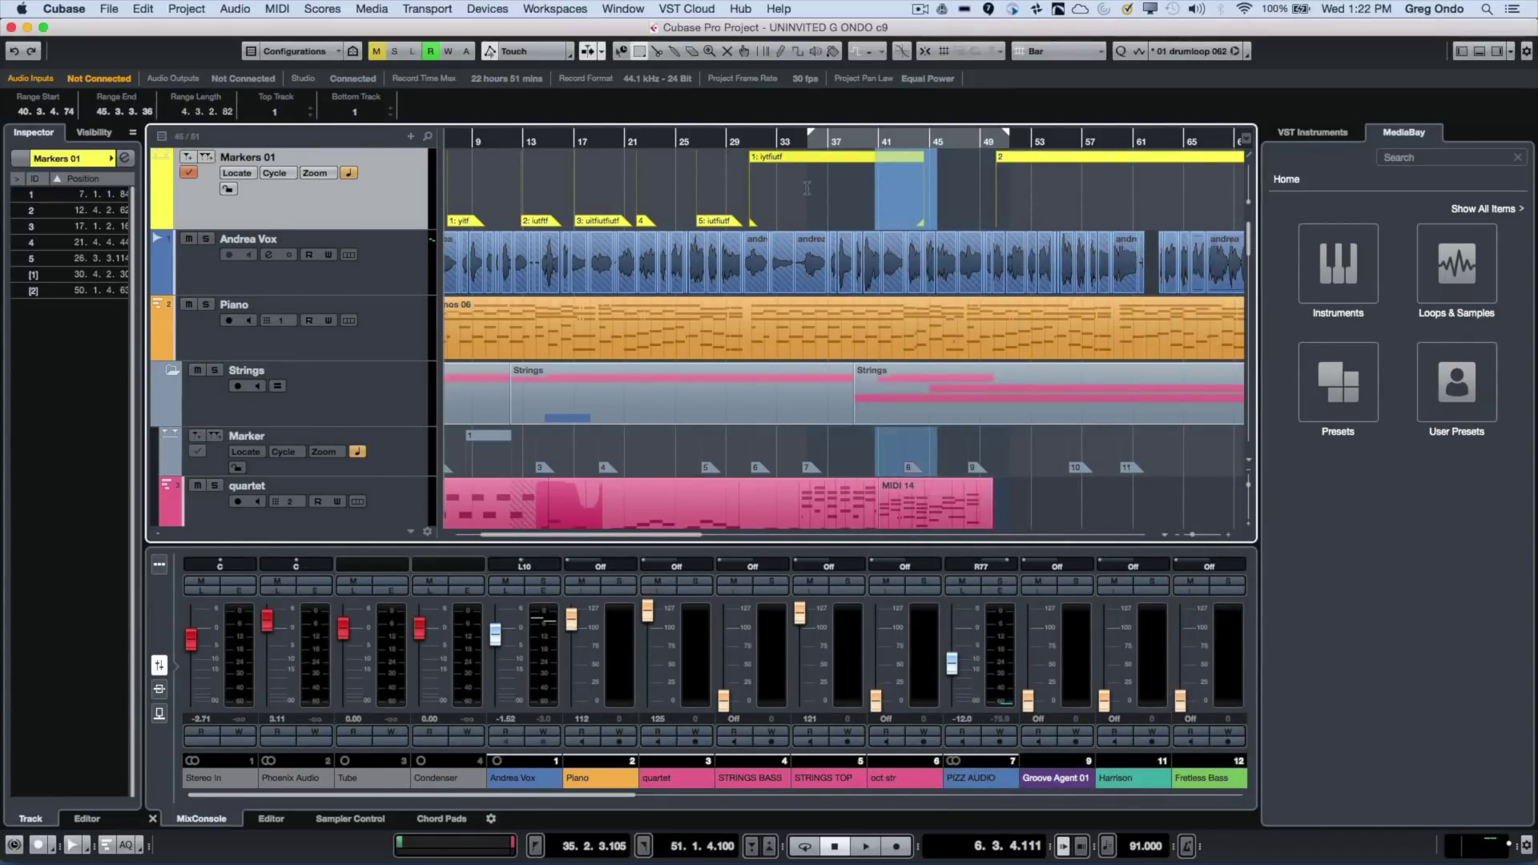
pyautogui.doubleClick(813, 205)
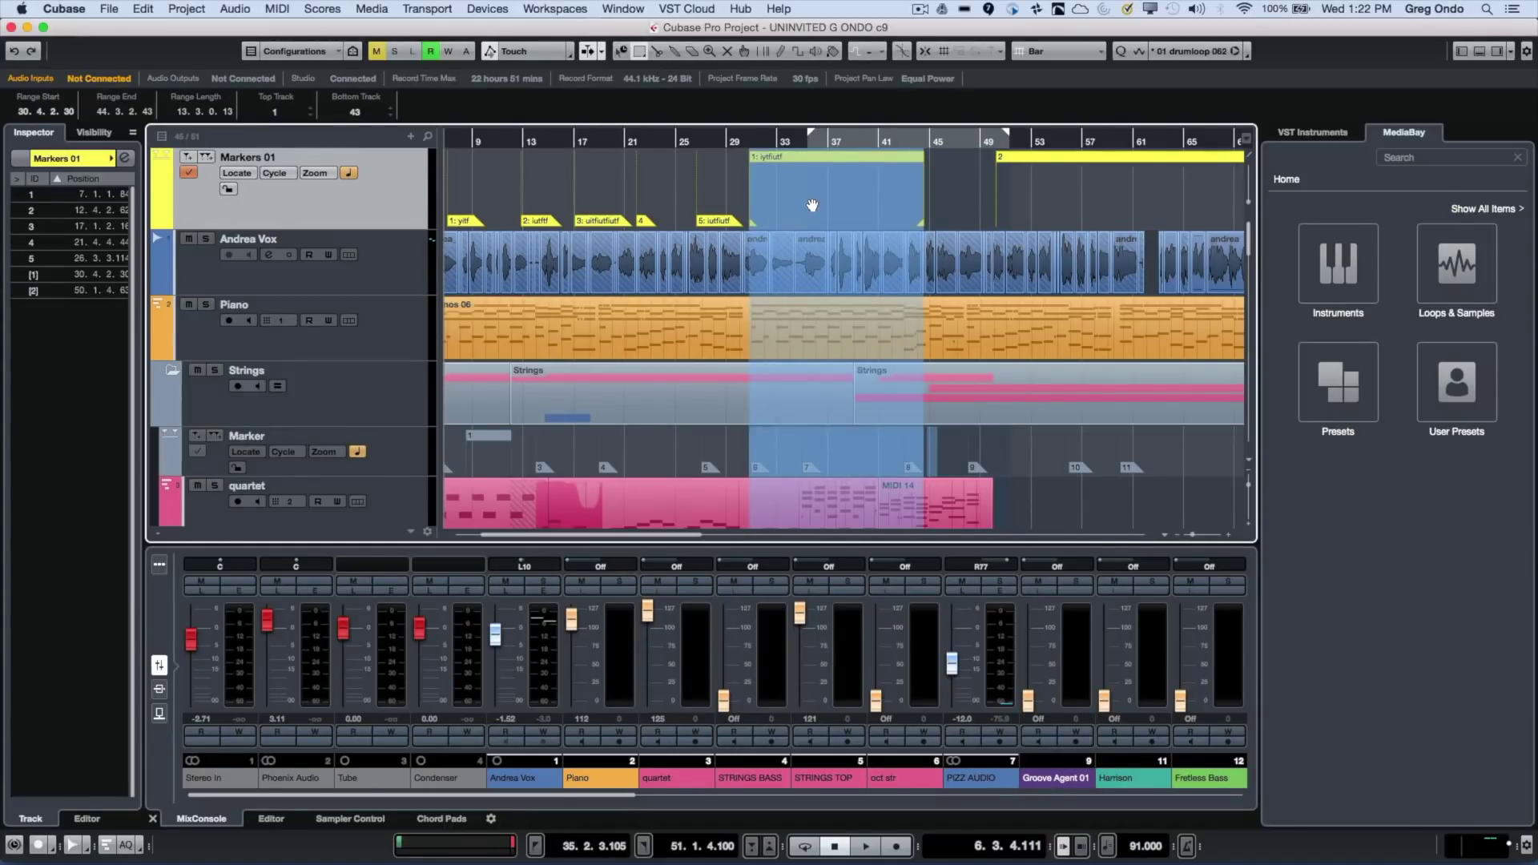
pyautogui.press('Delete')
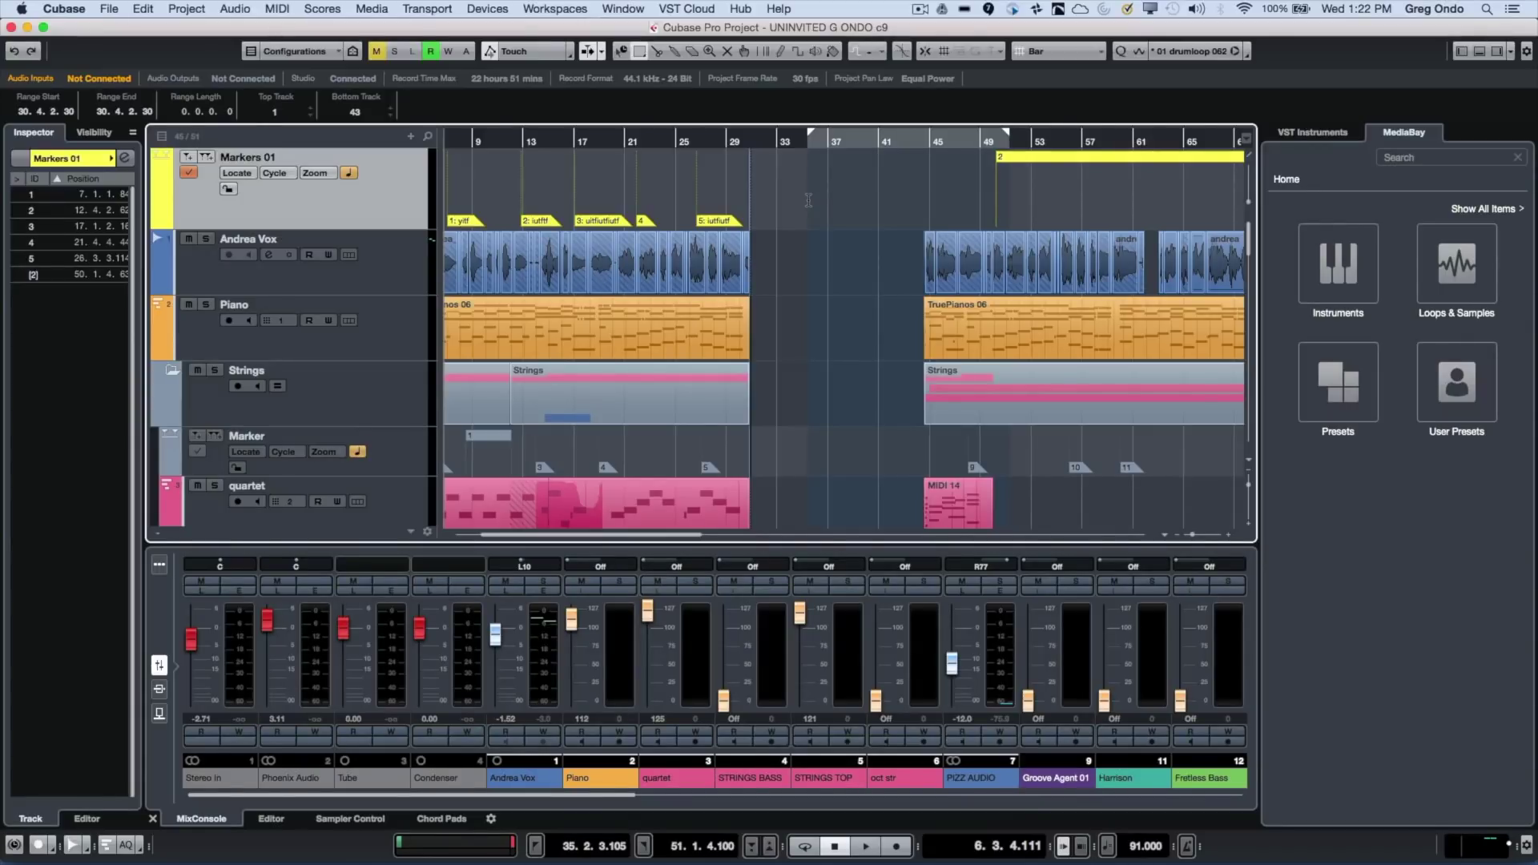
pyautogui.press('super+z')
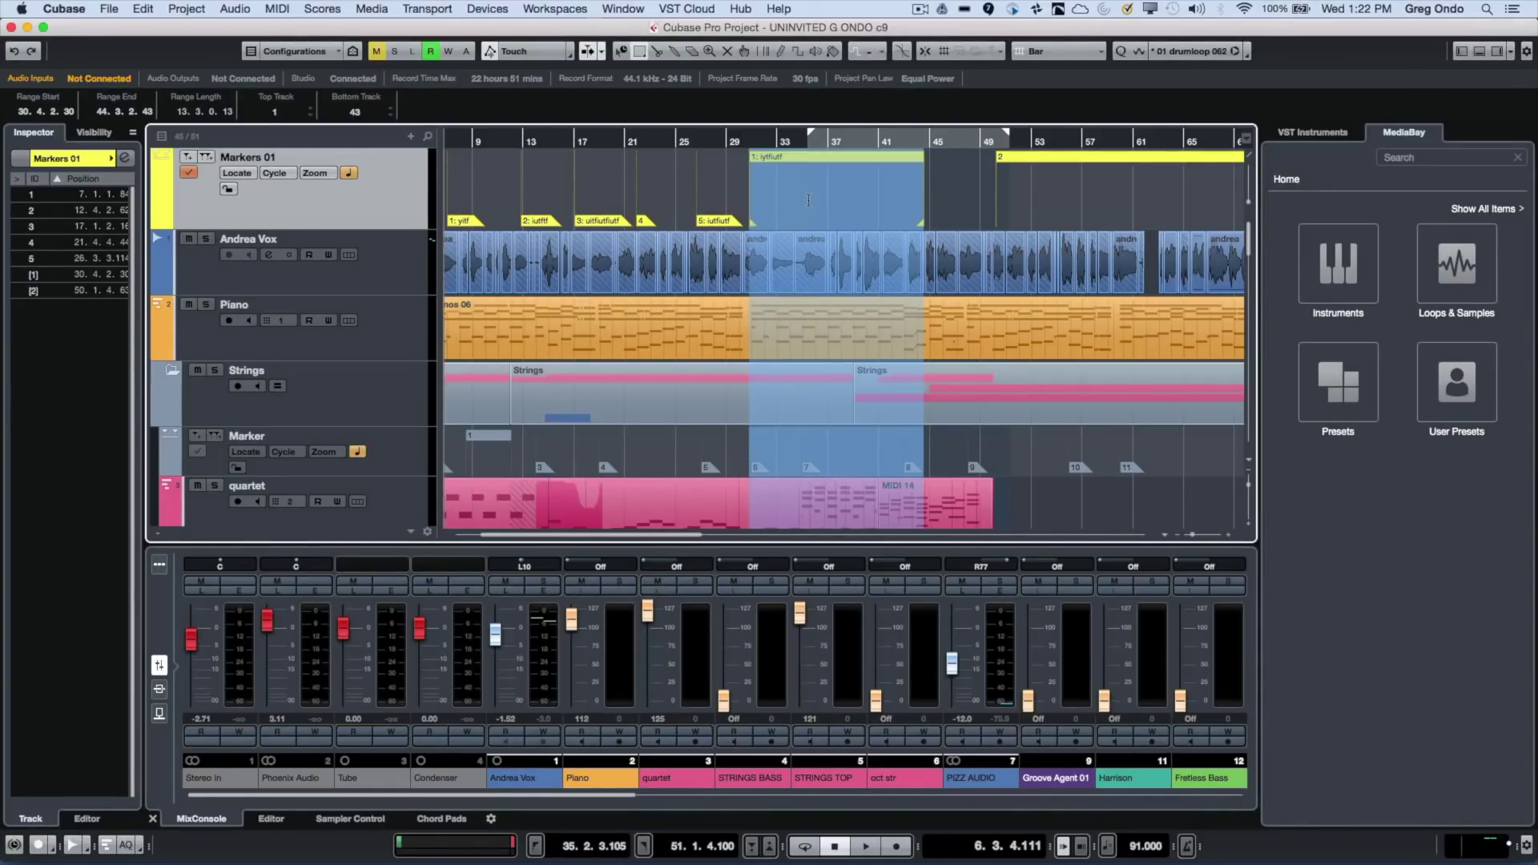
pyautogui.hotkey('shift', 'BackSpace')
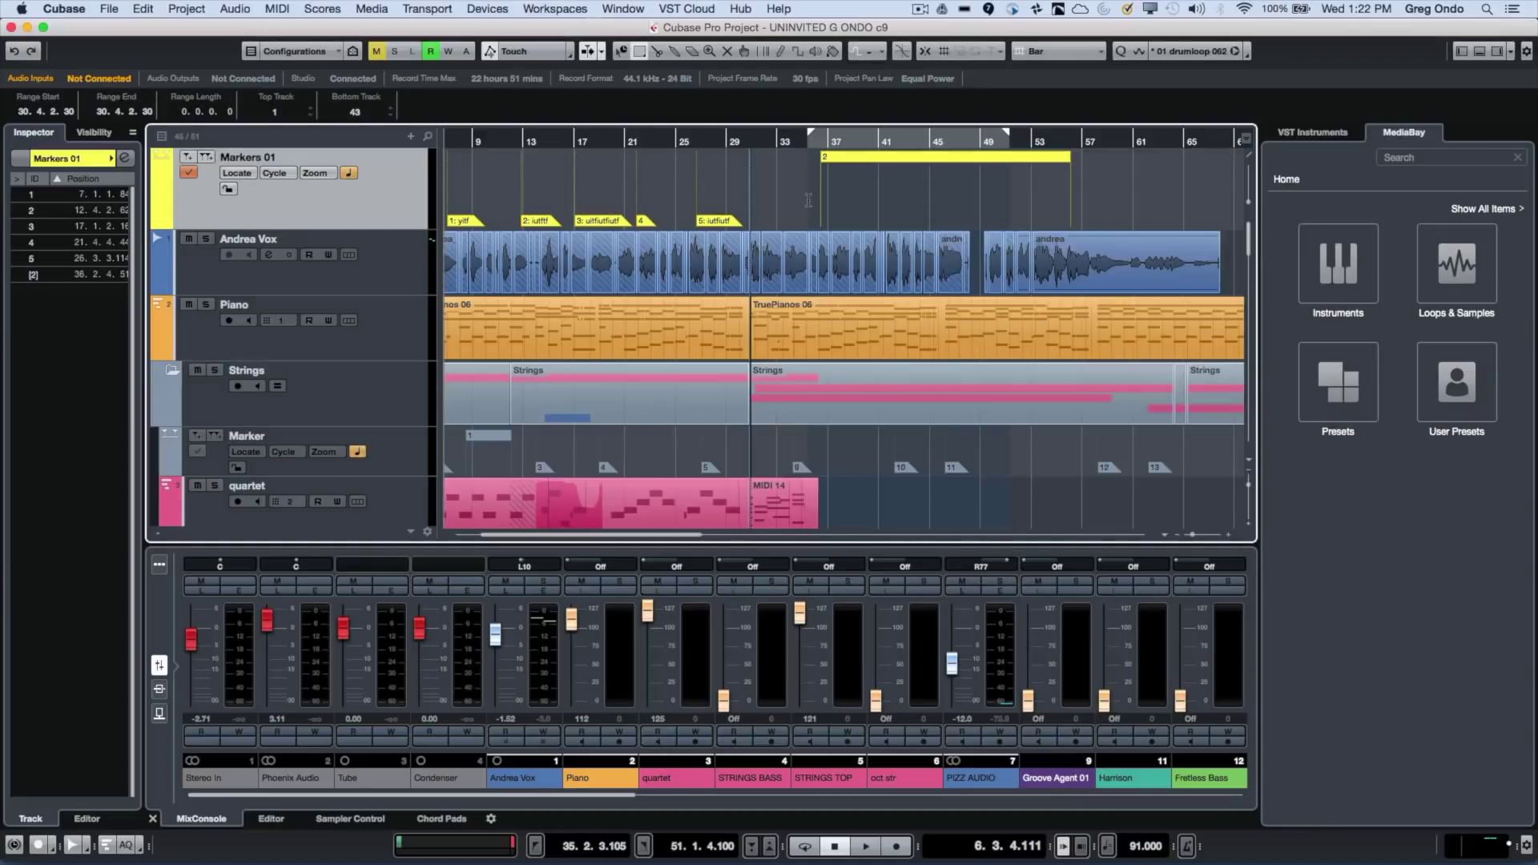
pyautogui.press('super+z')
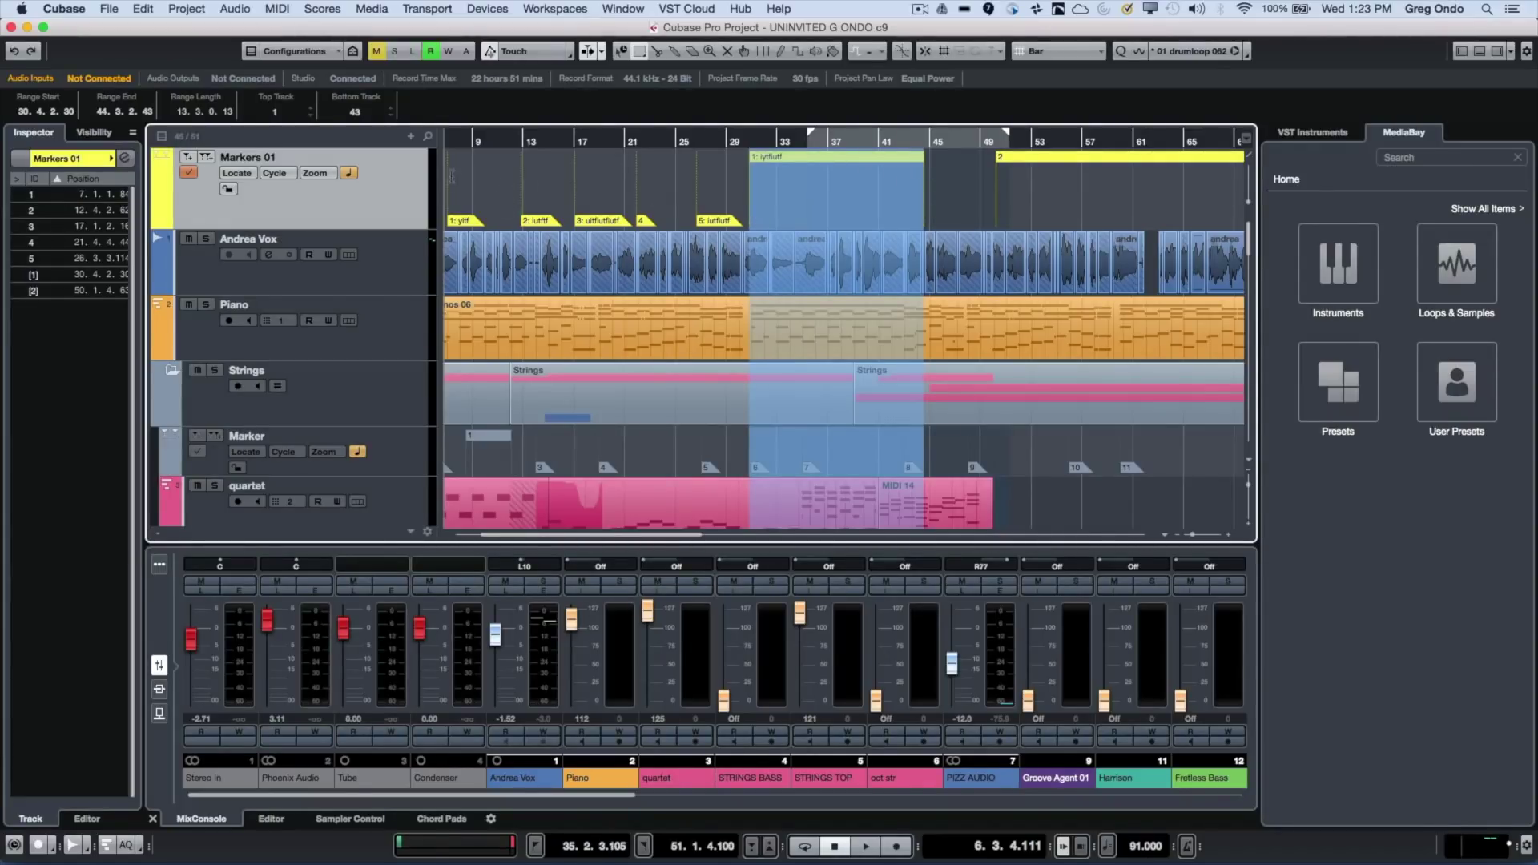
# - Select the range between markers 3 and 4 on all tracks and reopen the Markers window
pyautogui.click(489, 138)
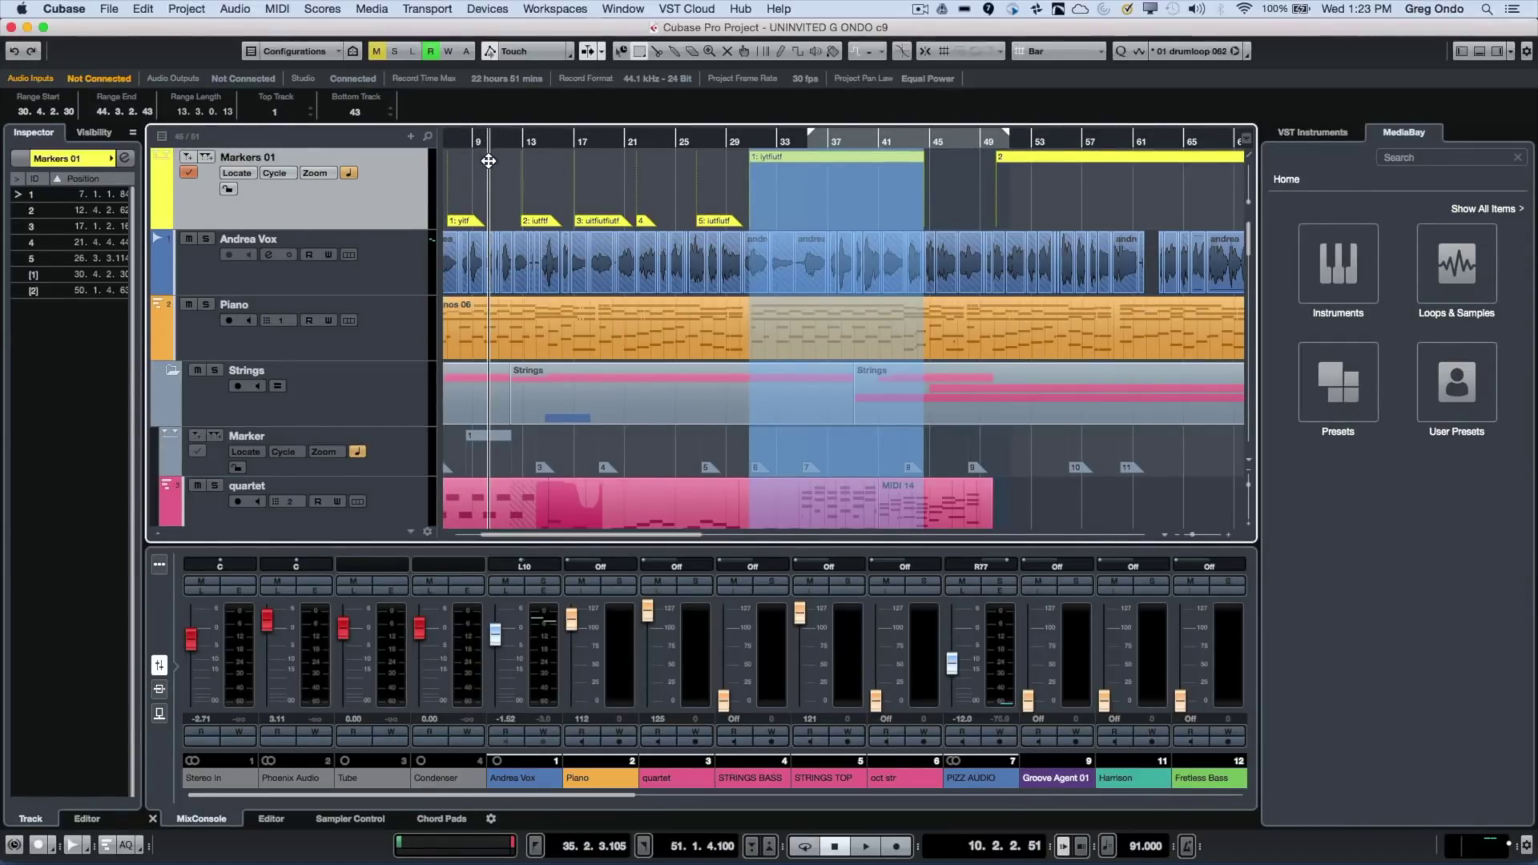
pyautogui.doubleClick(553, 205)
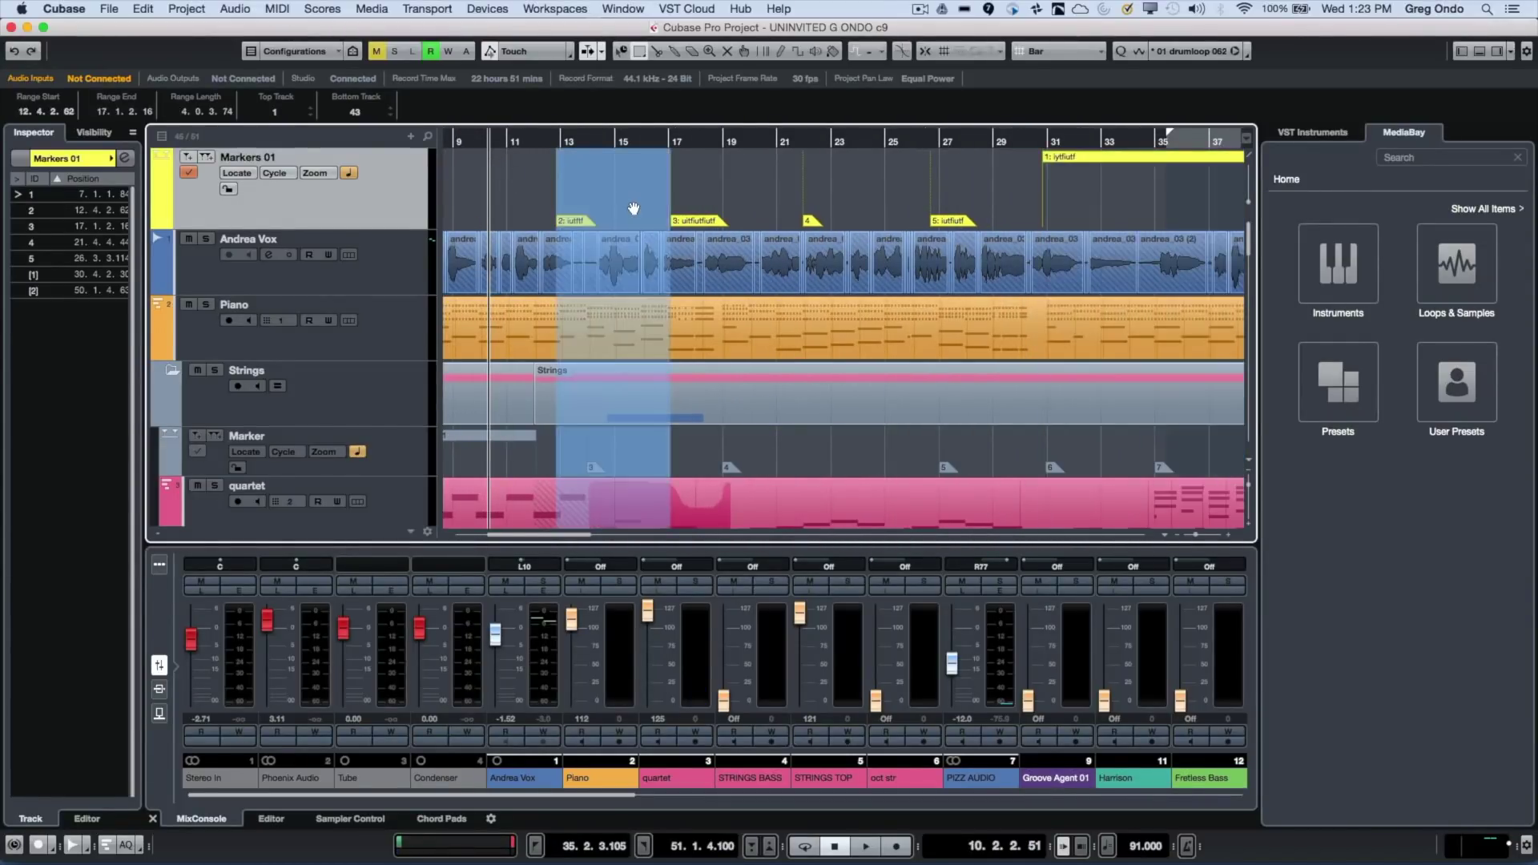
pyautogui.doubleClick(761, 201)
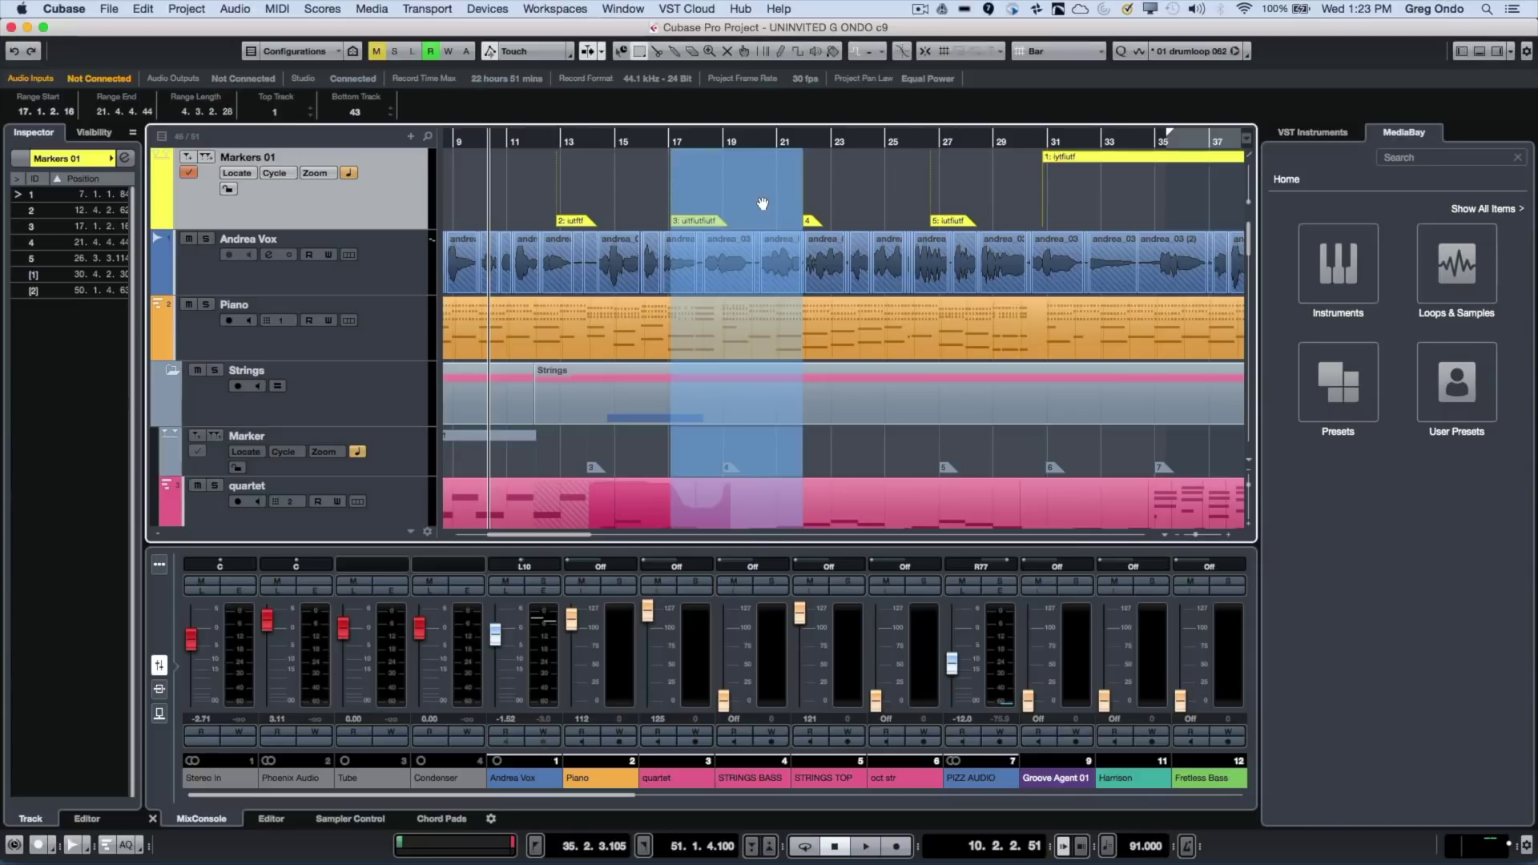
pyautogui.click(125, 160)
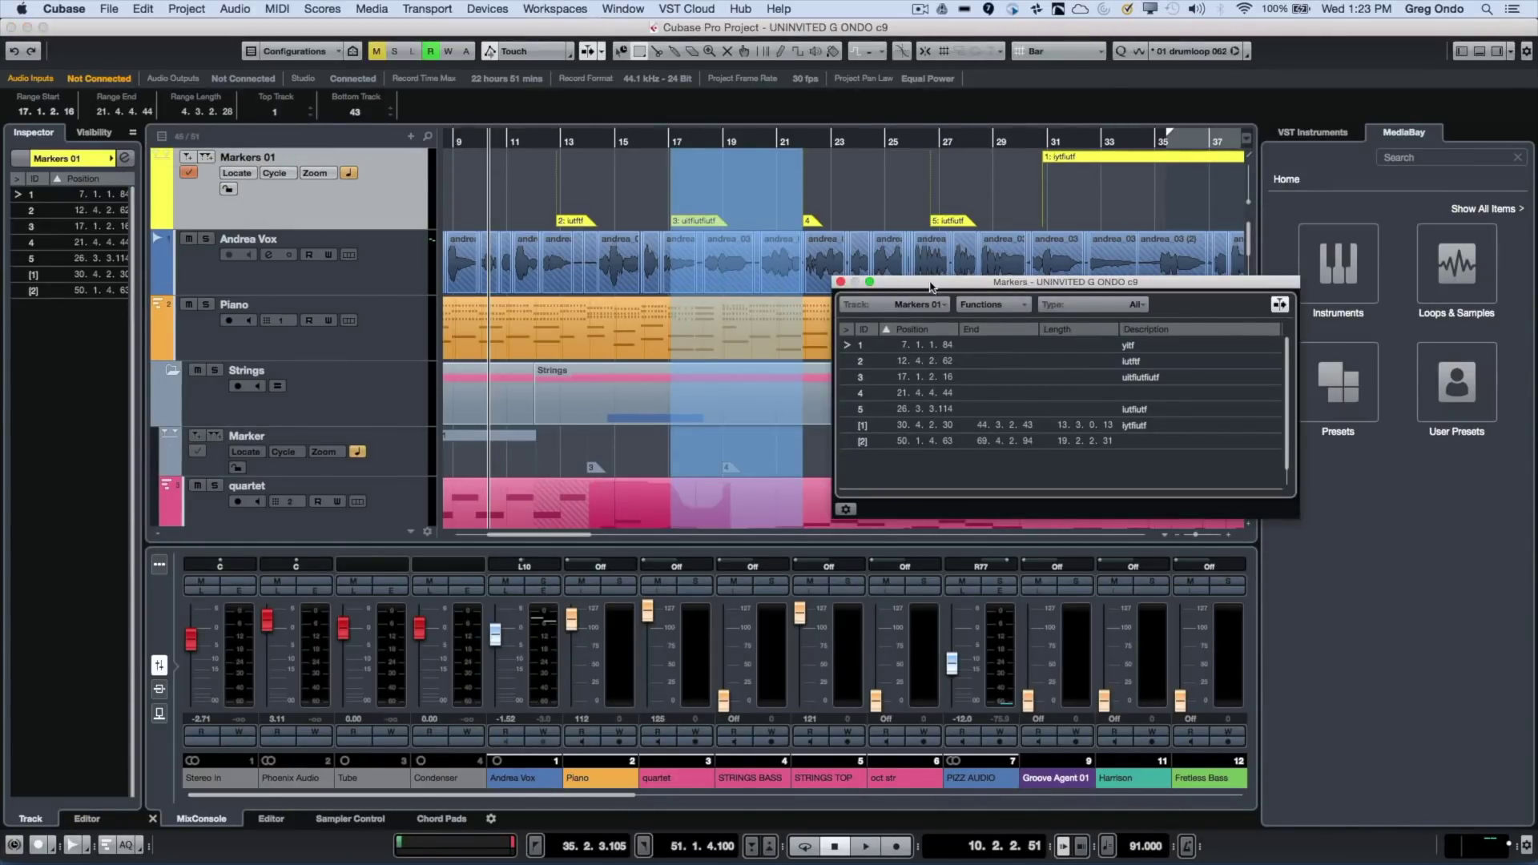
pyautogui.moveTo(930, 286); pyautogui.dragTo(890, 275)
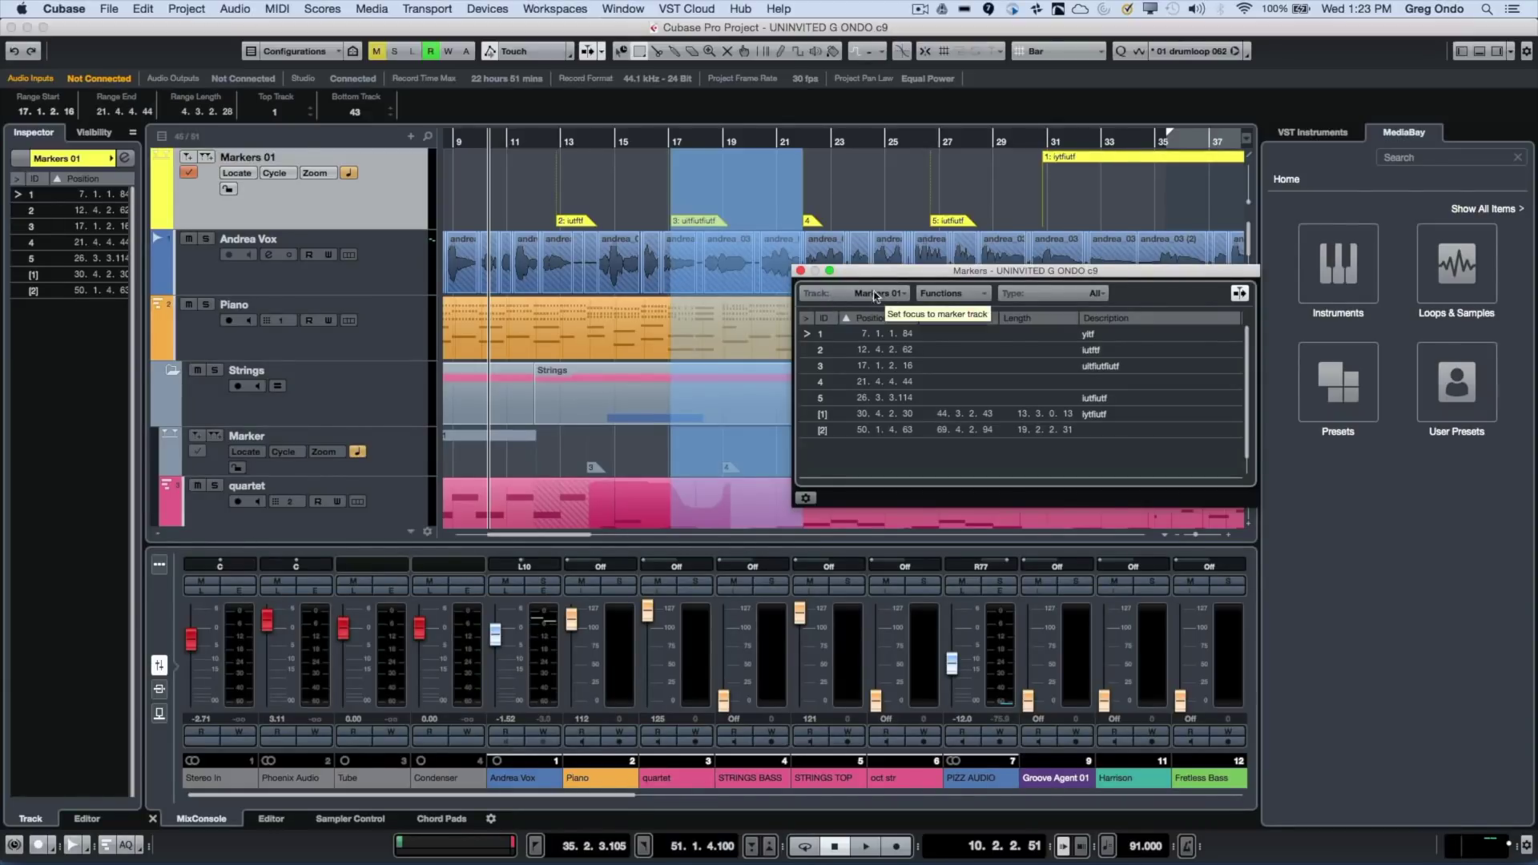
pyautogui.click(881, 294)
pyautogui.click(868, 308)
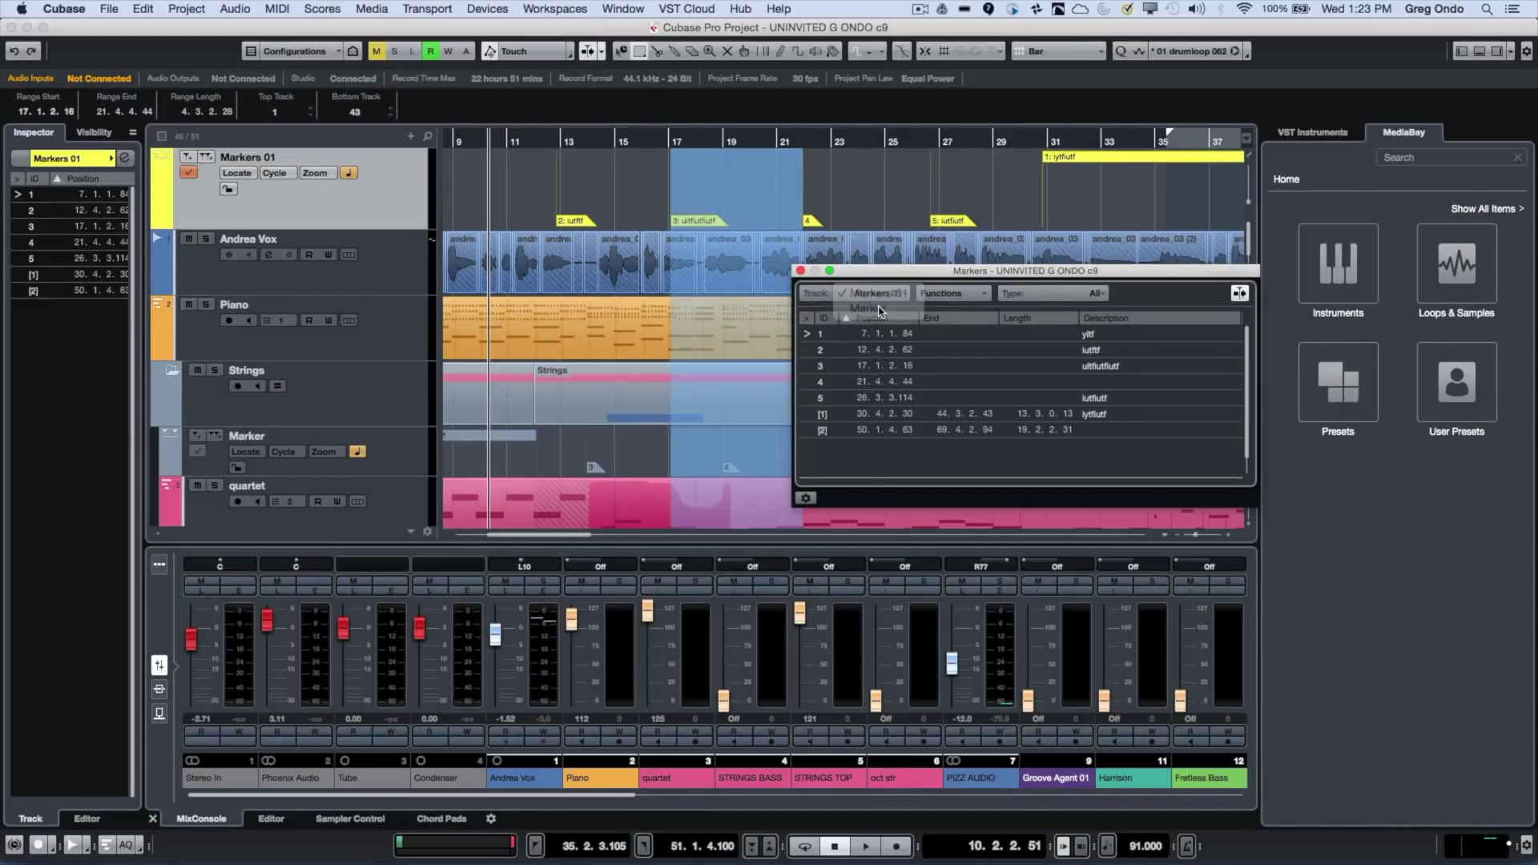
pyautogui.click(886, 294)
pyautogui.click(887, 294)
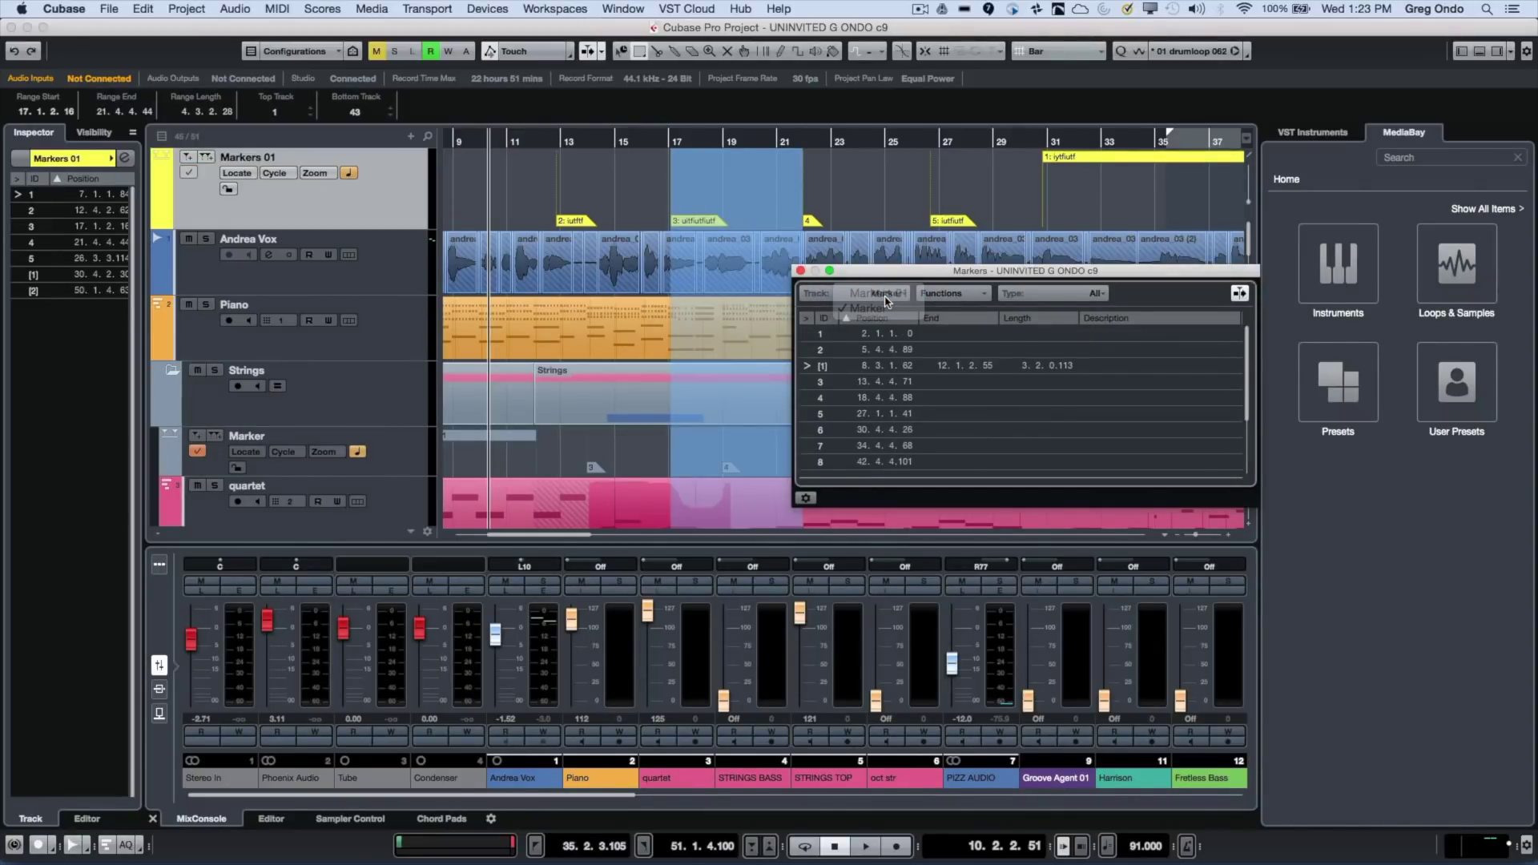
pyautogui.click(887, 294)
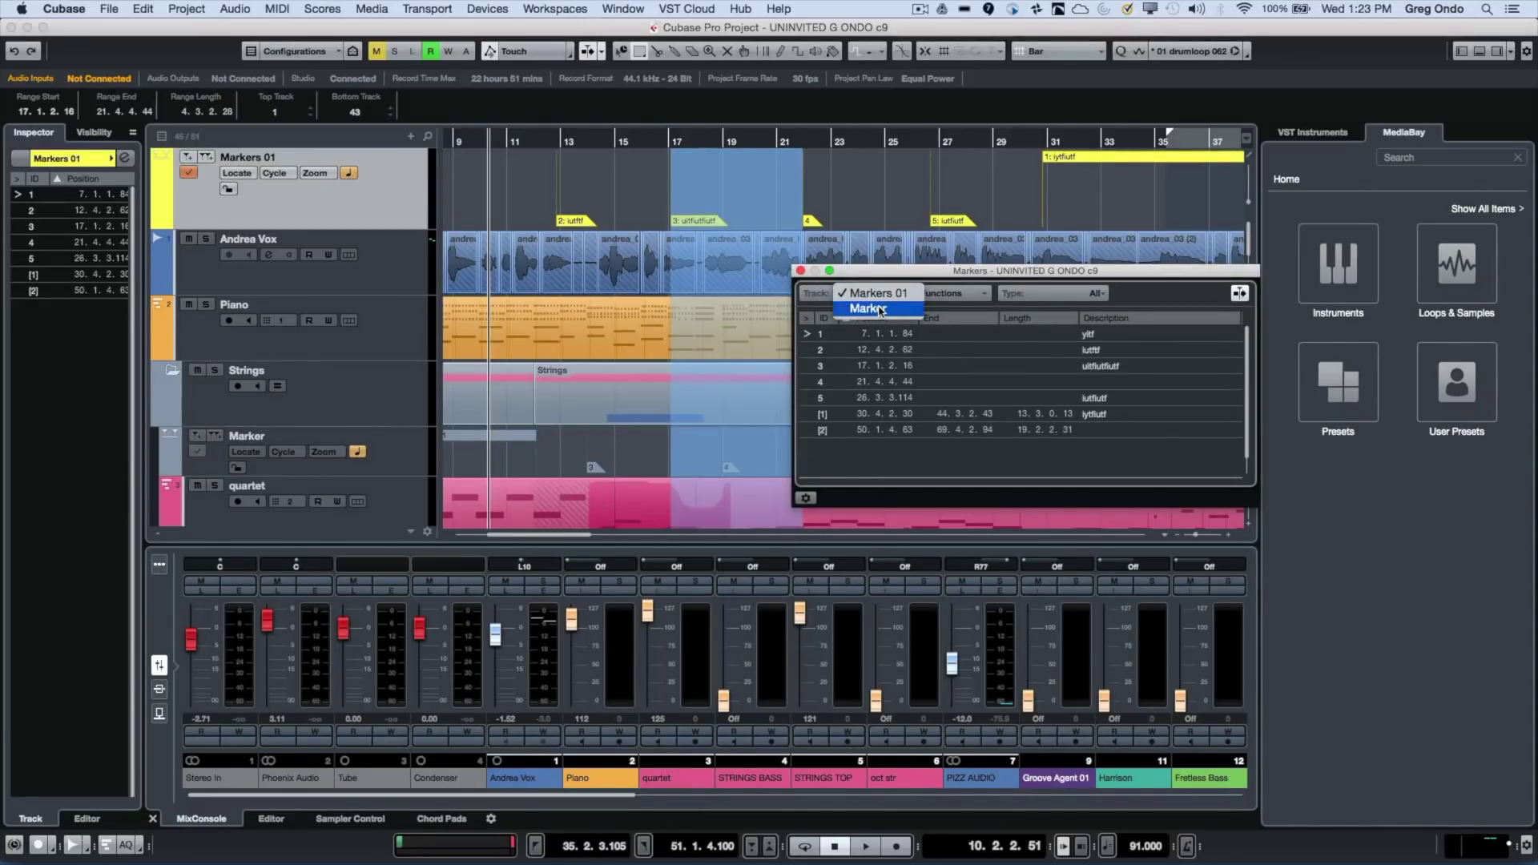
pyautogui.click(873, 309)
pyautogui.click(885, 294)
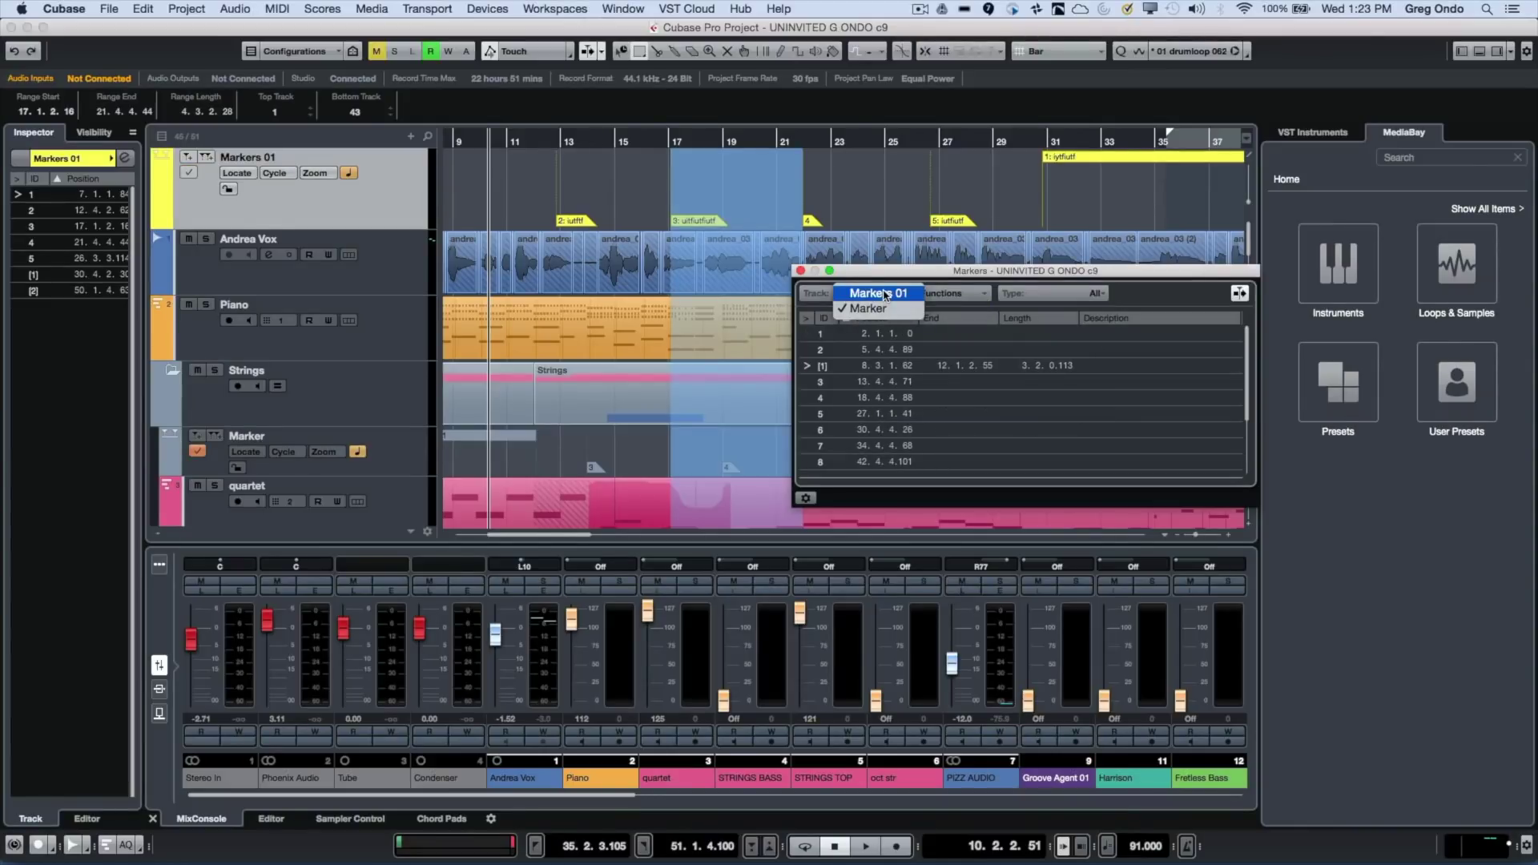
pyautogui.click(885, 293)
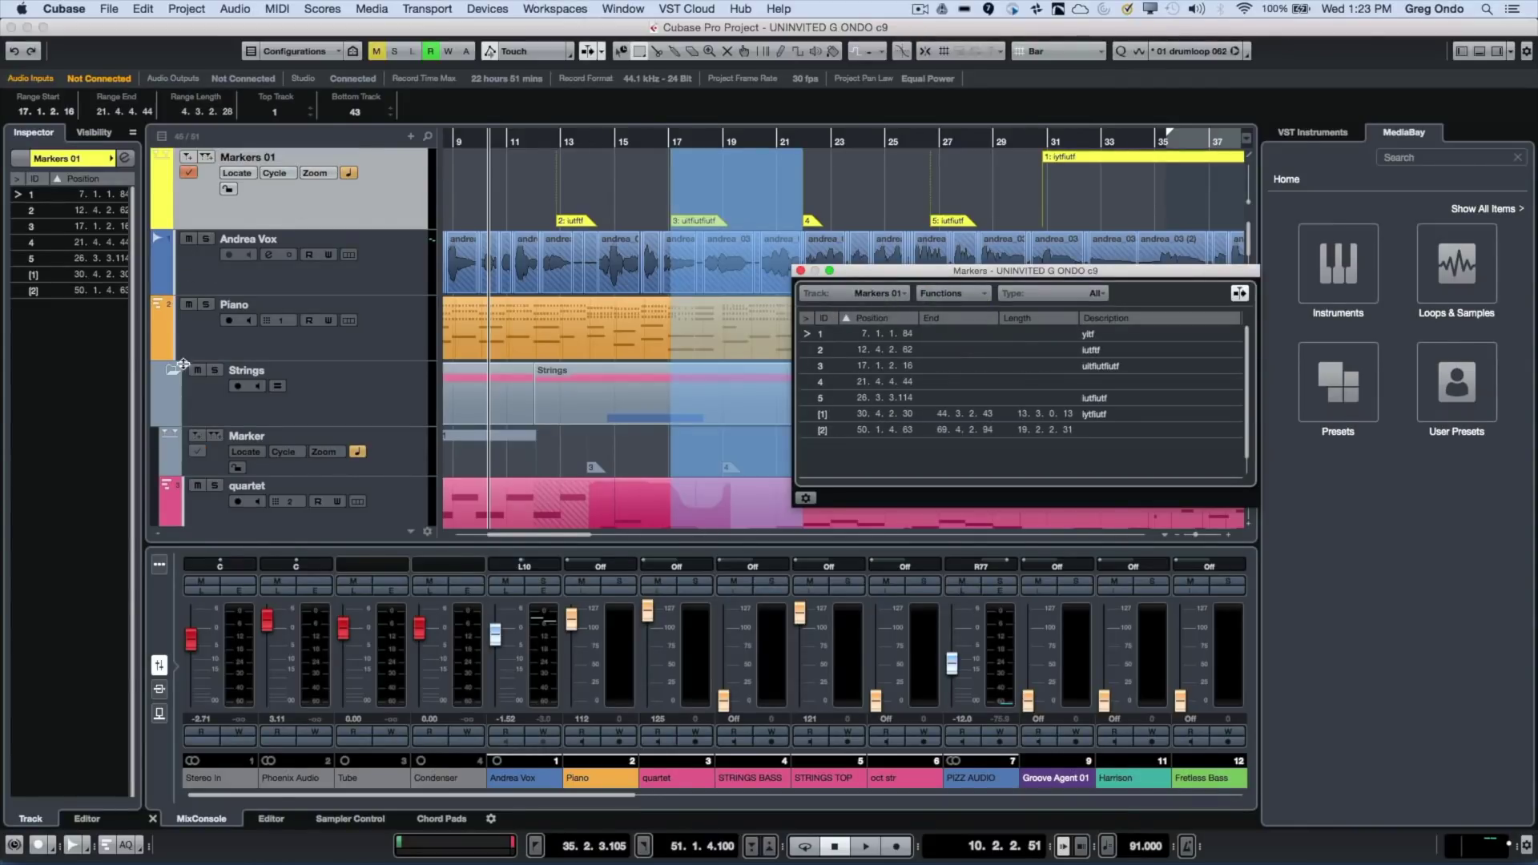
pyautogui.click(189, 171)
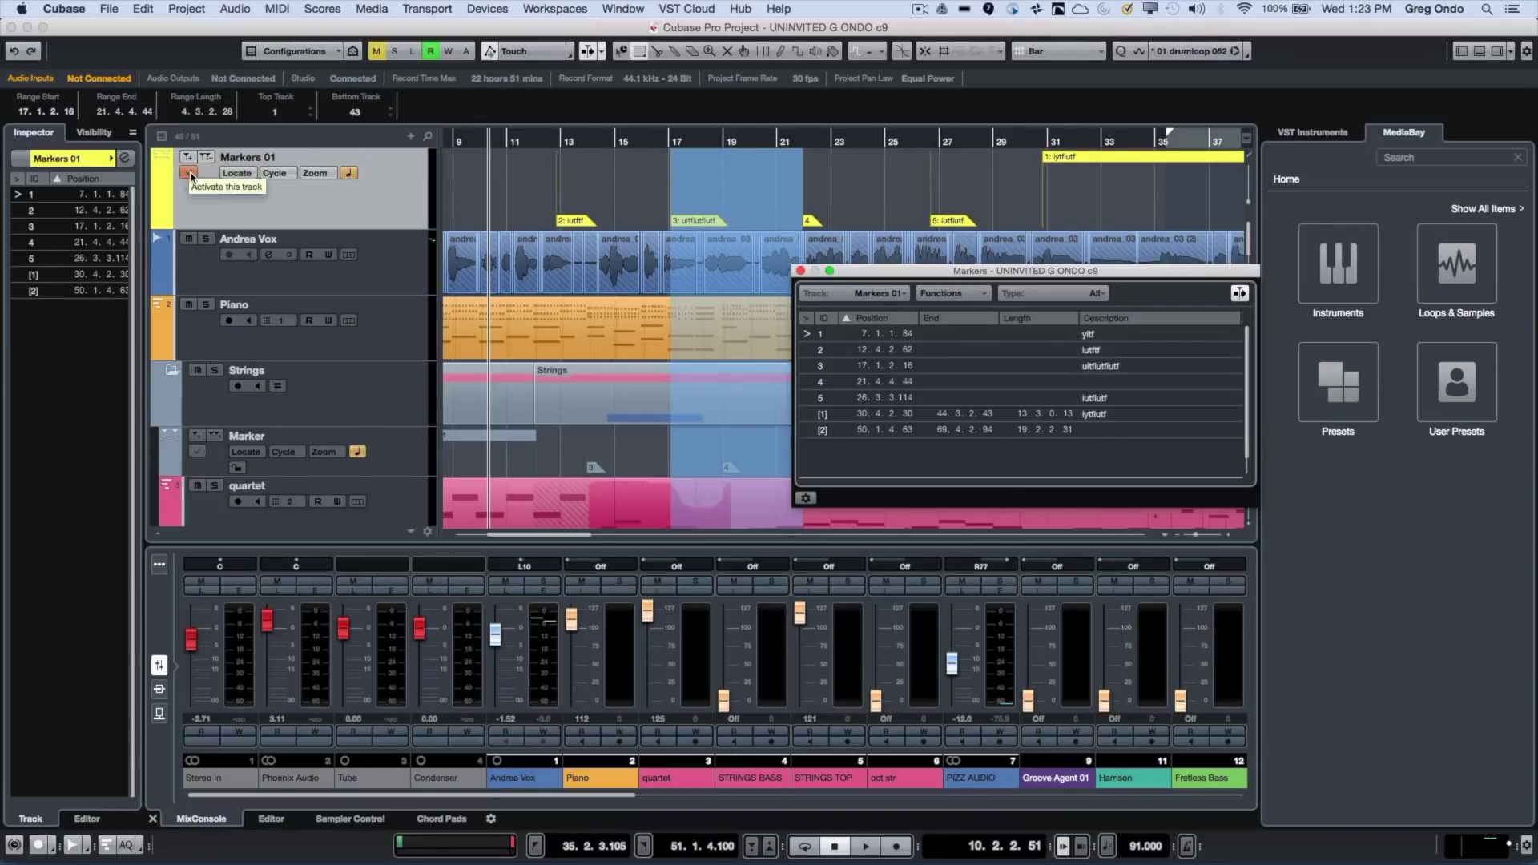
pyautogui.click(198, 451)
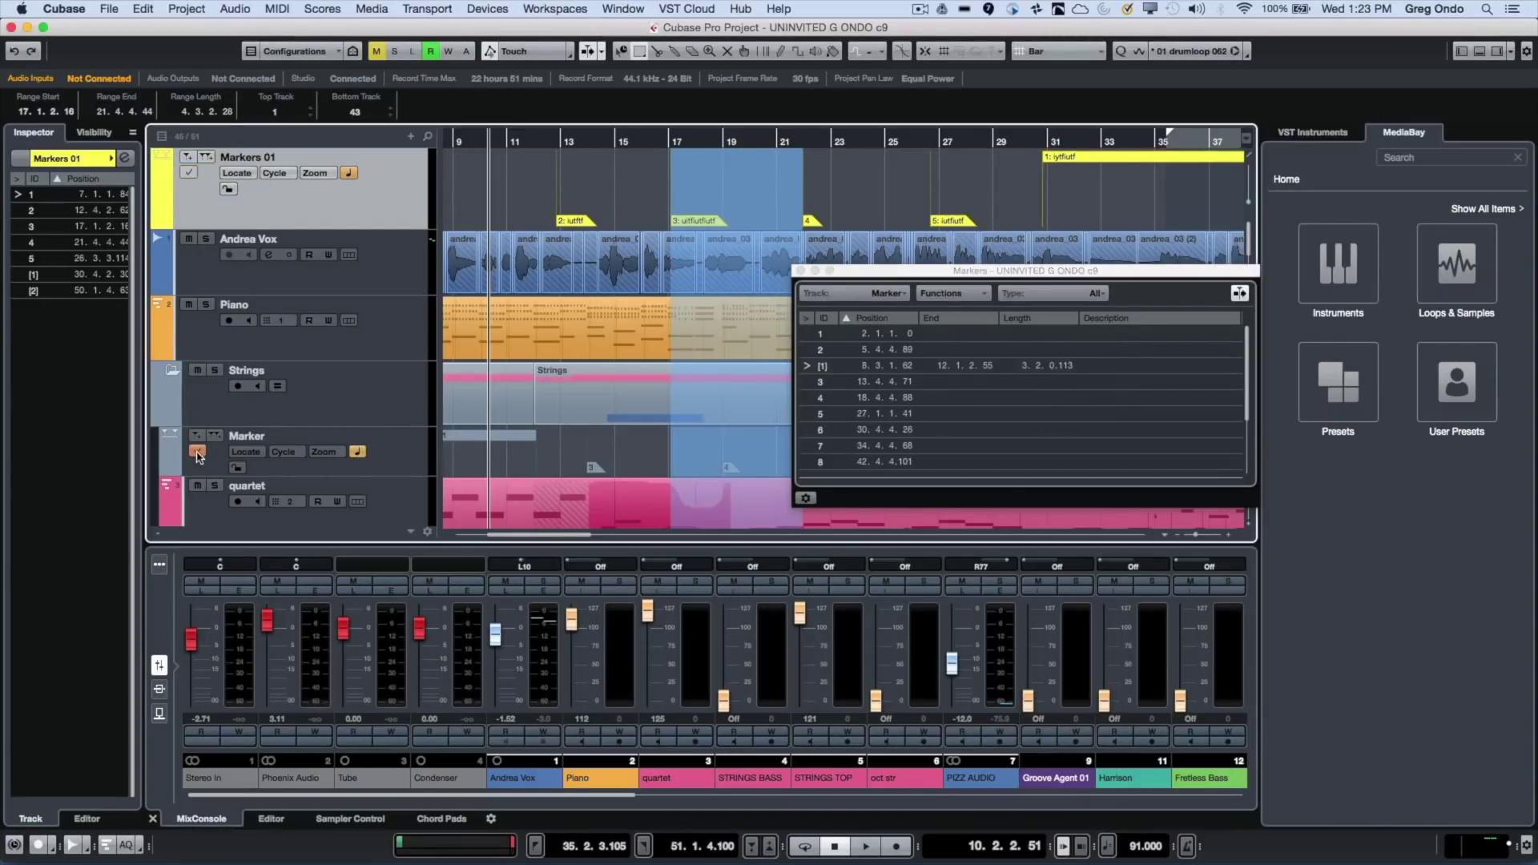
pyautogui.click(189, 173)
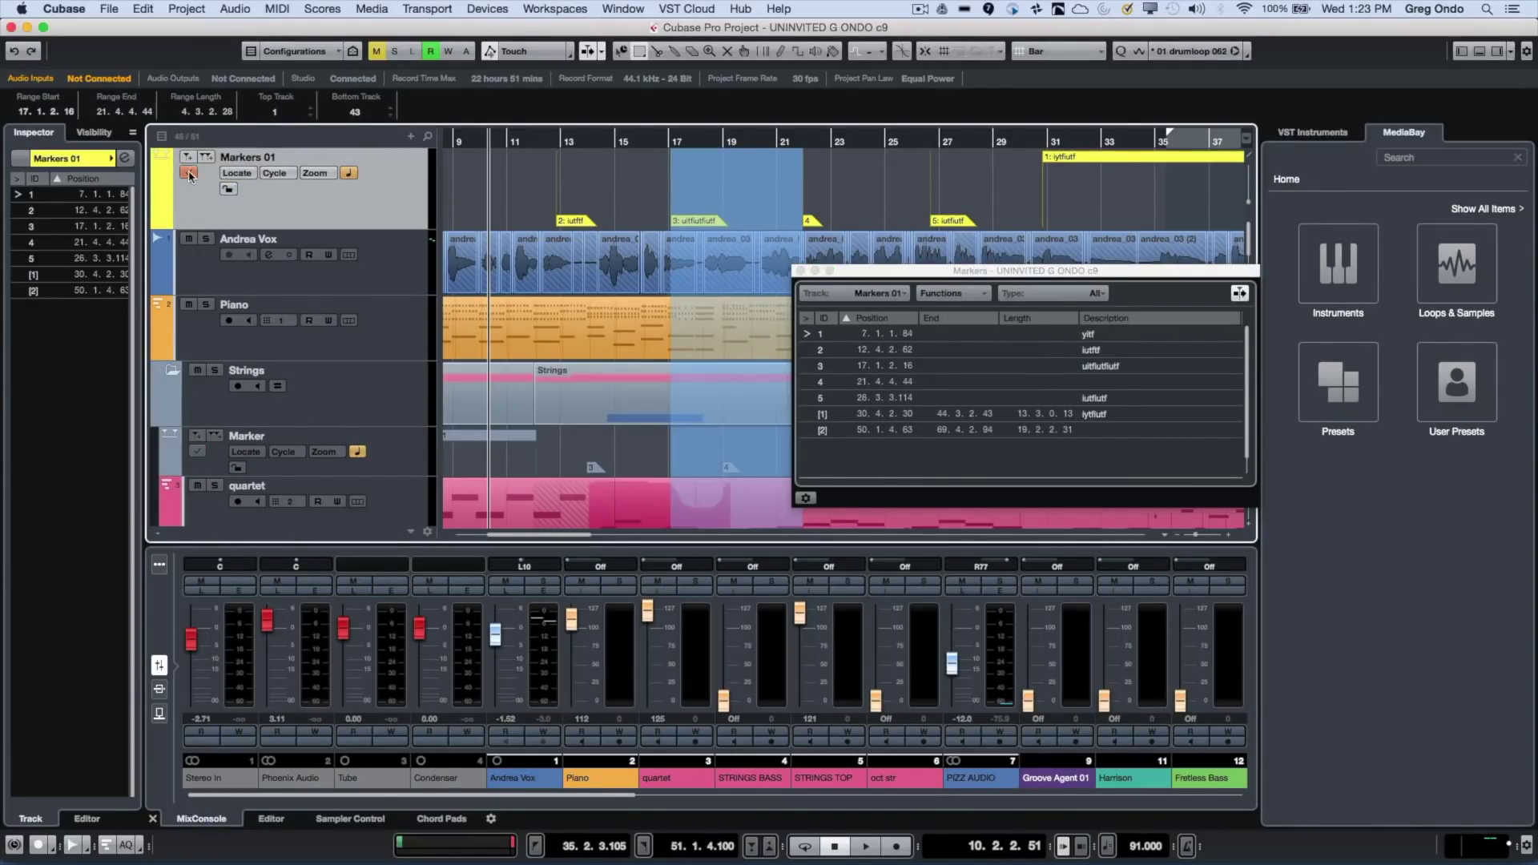
pyautogui.click(197, 451)
pyautogui.click(190, 174)
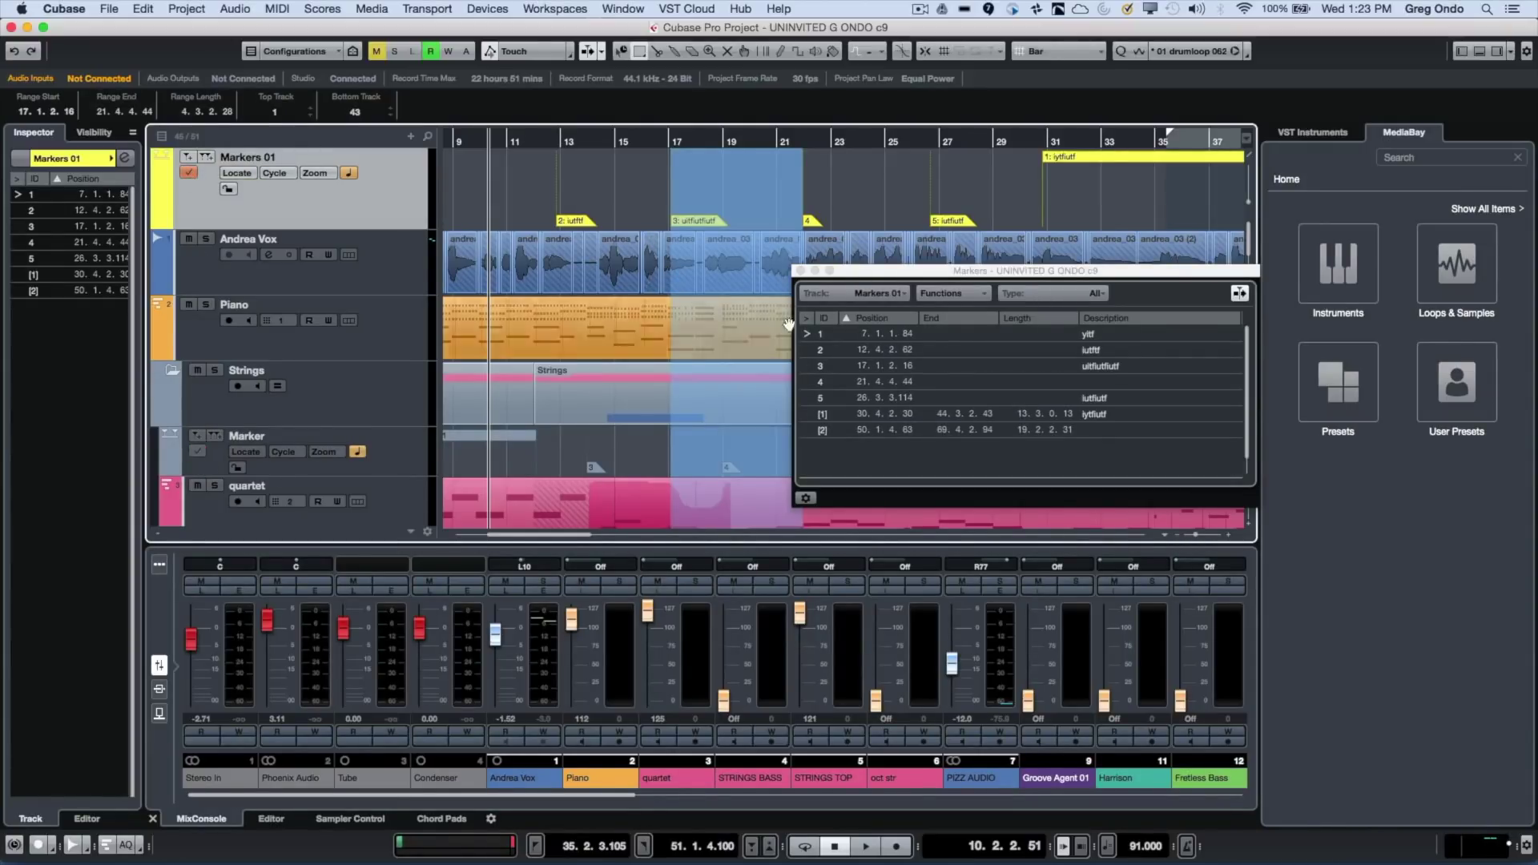
pyautogui.click(799, 272)
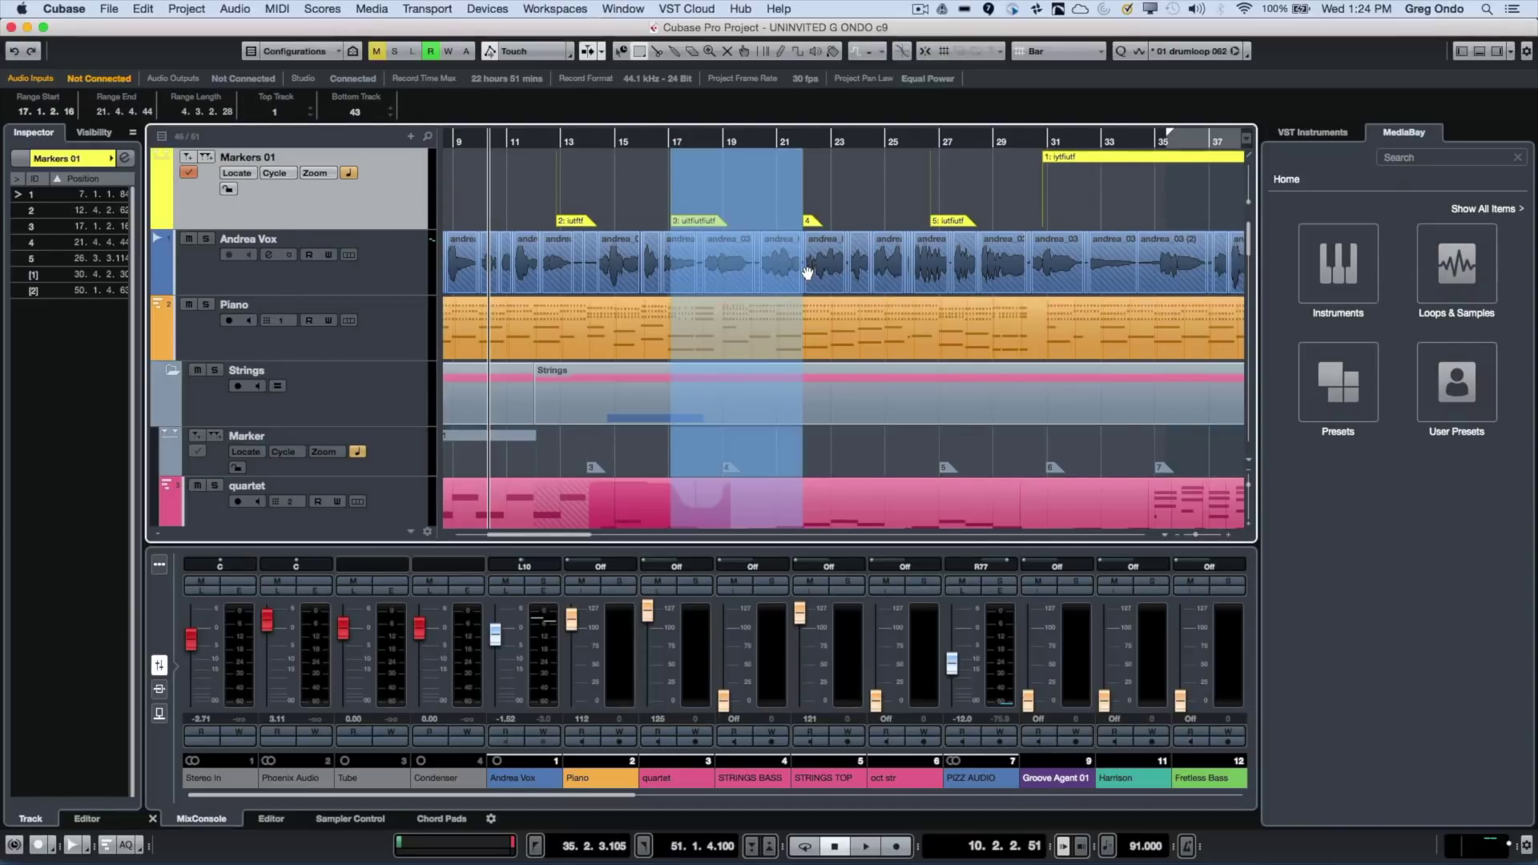
# - Cancel an Export > Selected Tracks save, then bring up Preferences on the MIDI File page
pyautogui.click(109, 10)
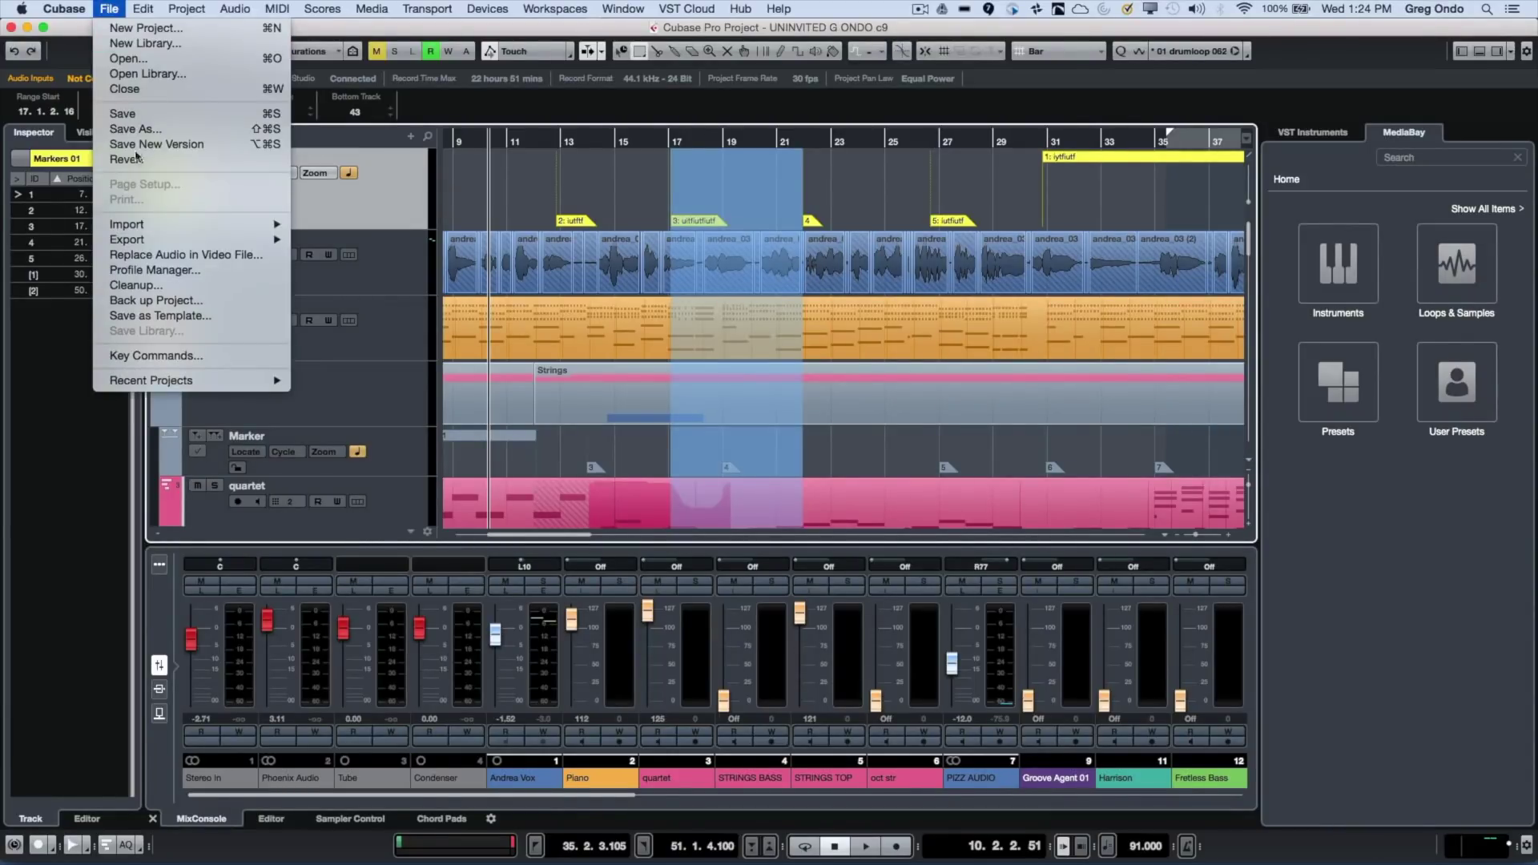
pyautogui.moveTo(170, 239)
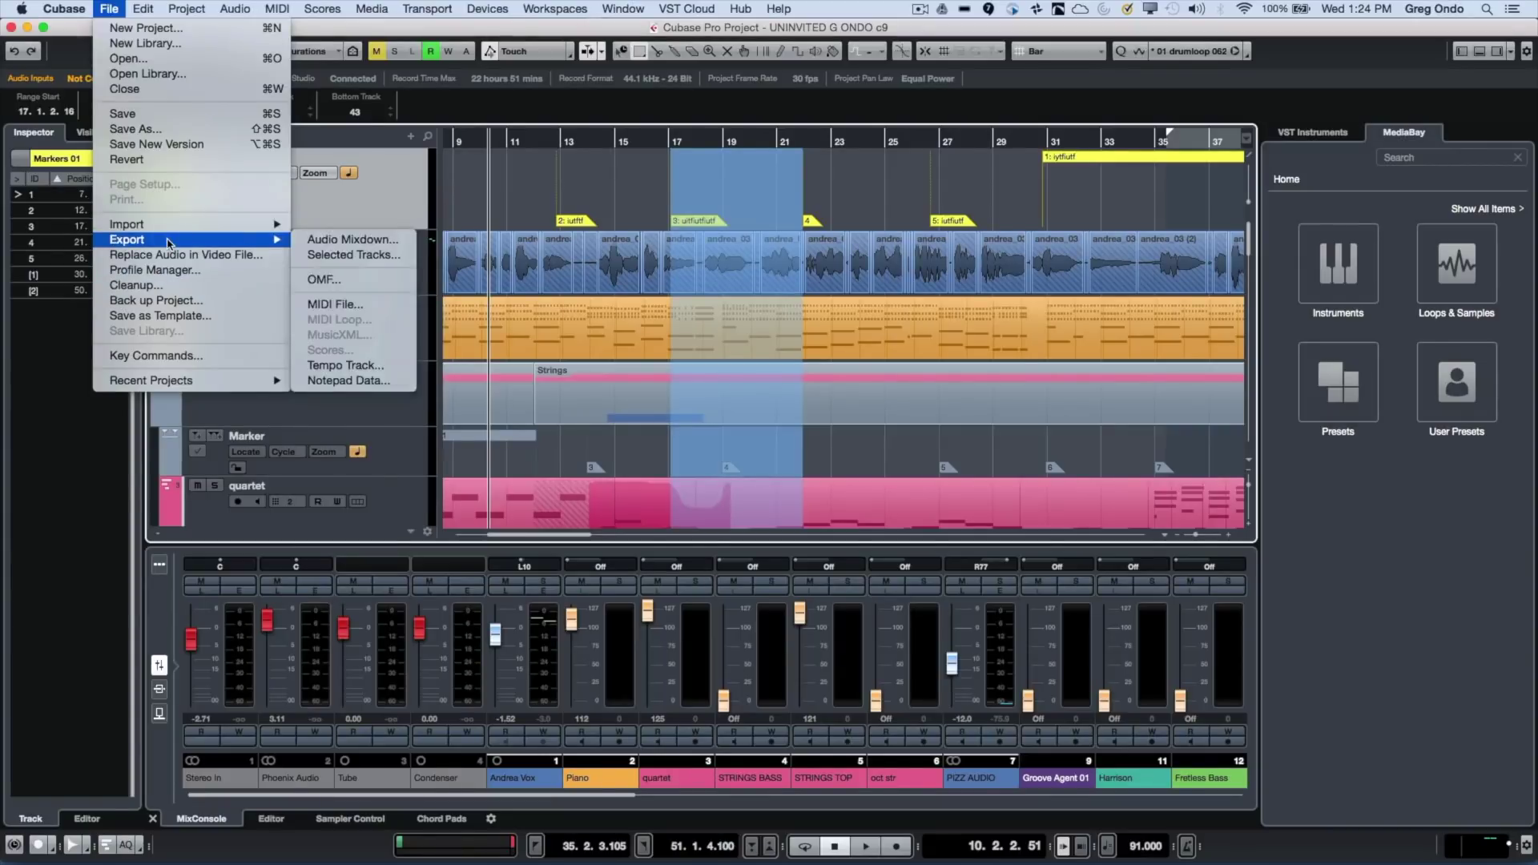
pyautogui.click(331, 255)
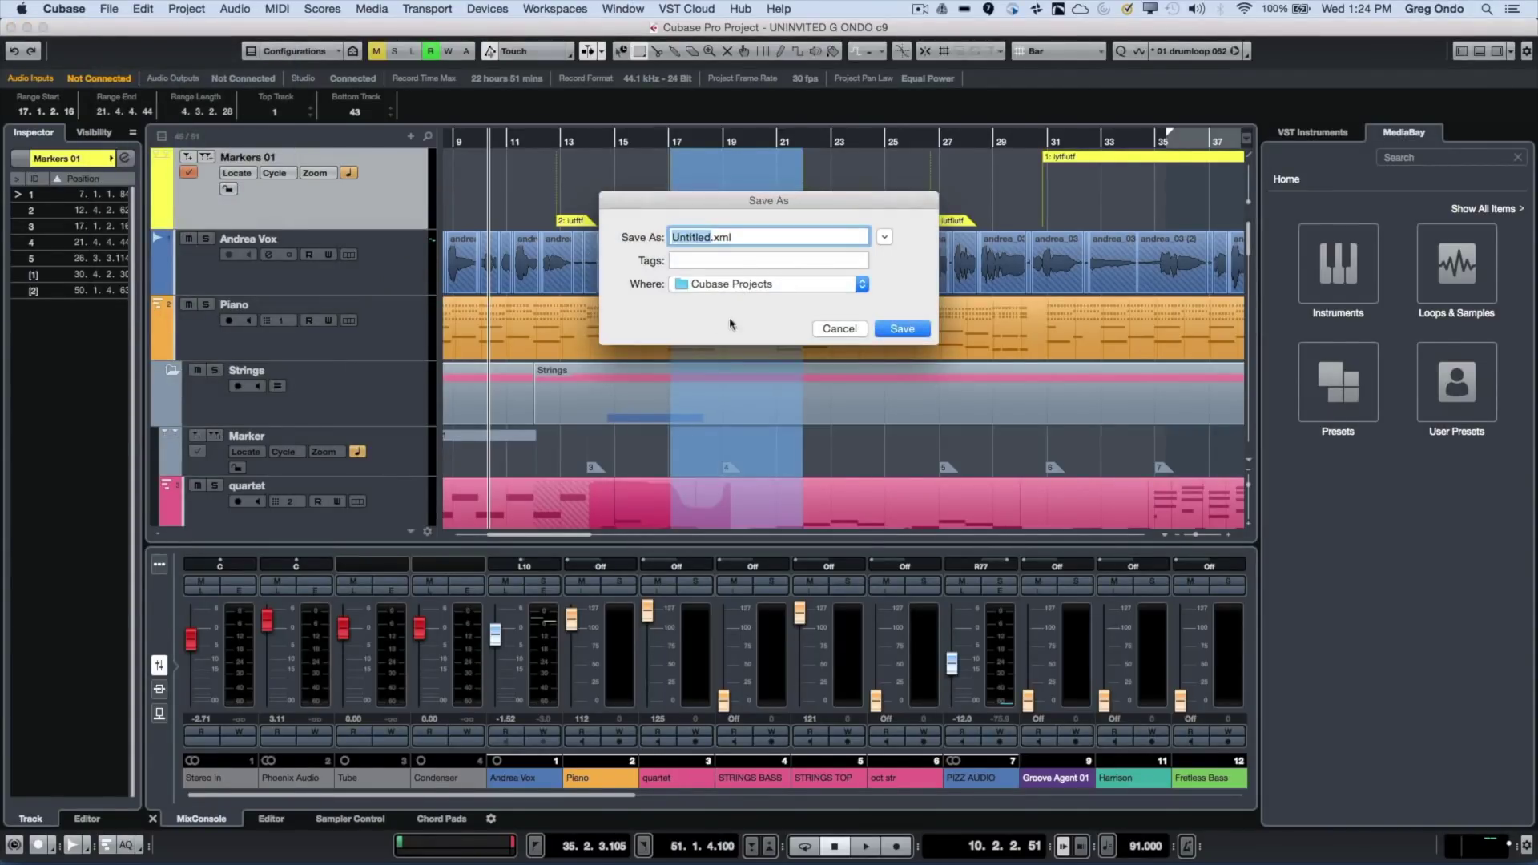
pyautogui.click(839, 329)
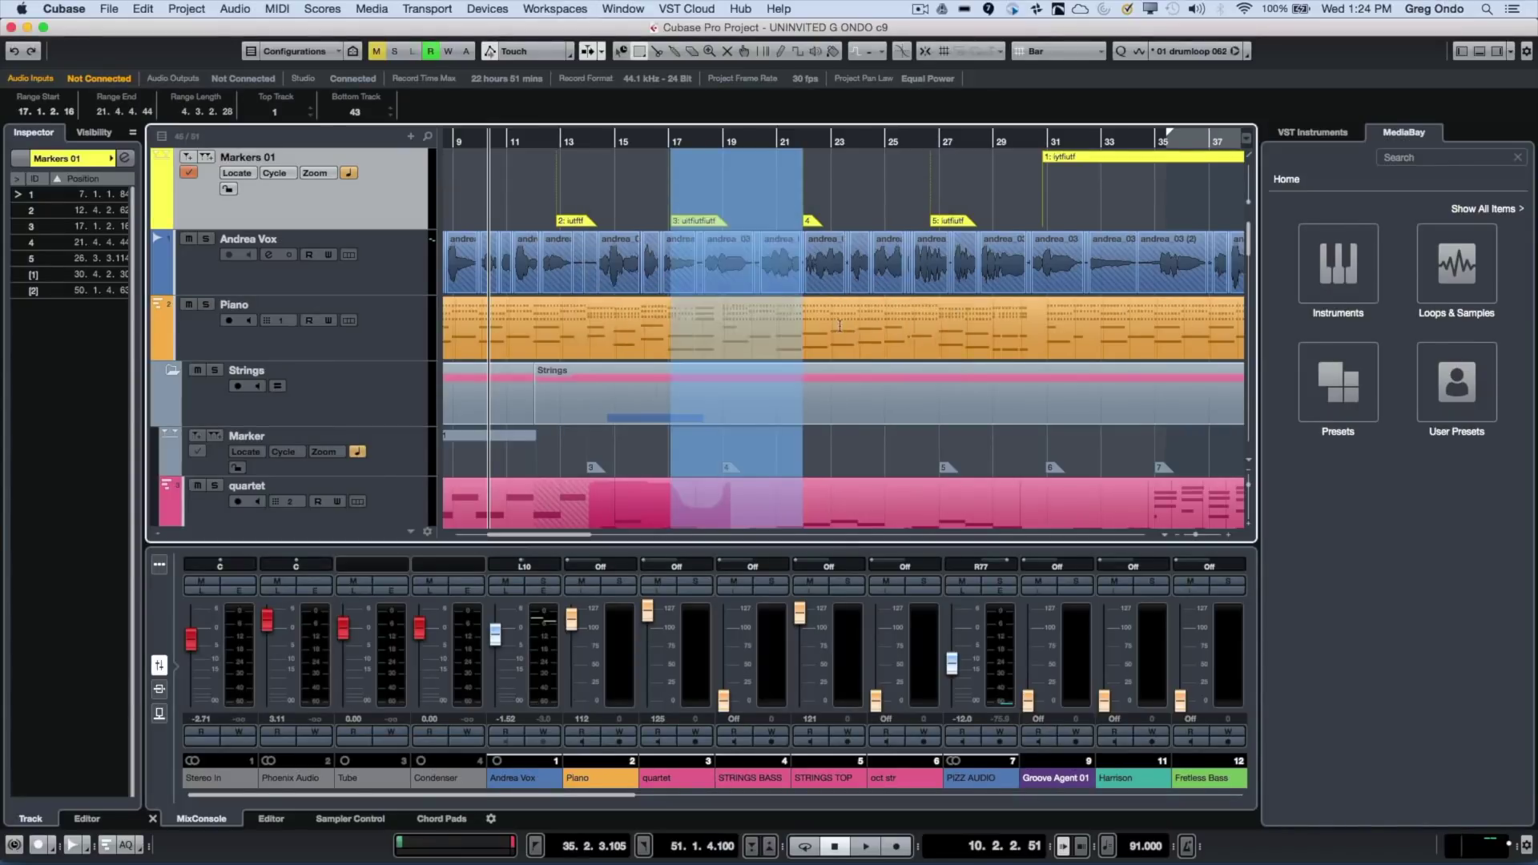
pyautogui.click(52, 10)
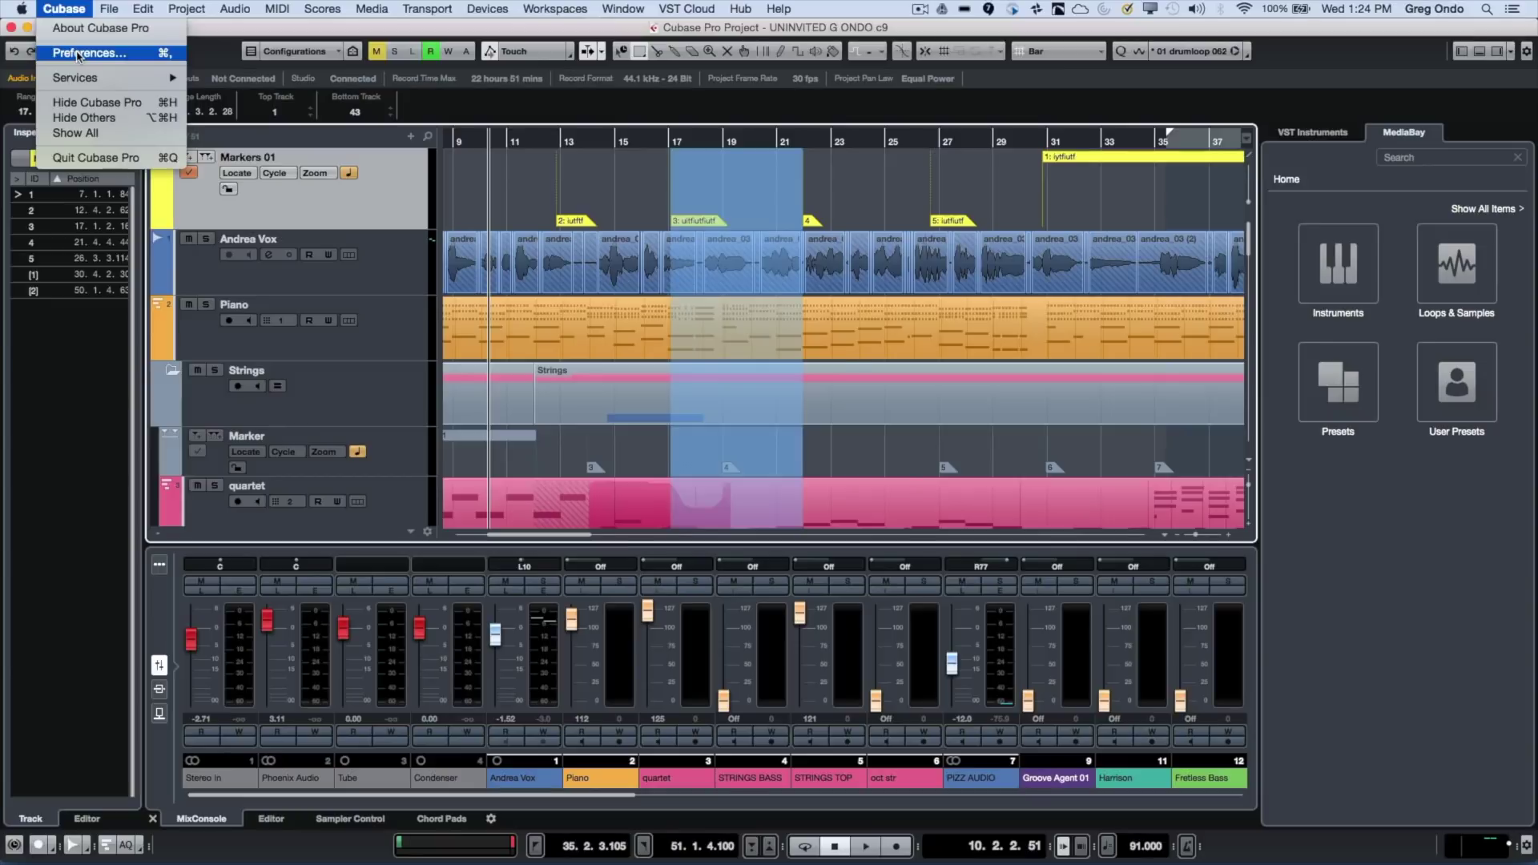
pyautogui.click(77, 54)
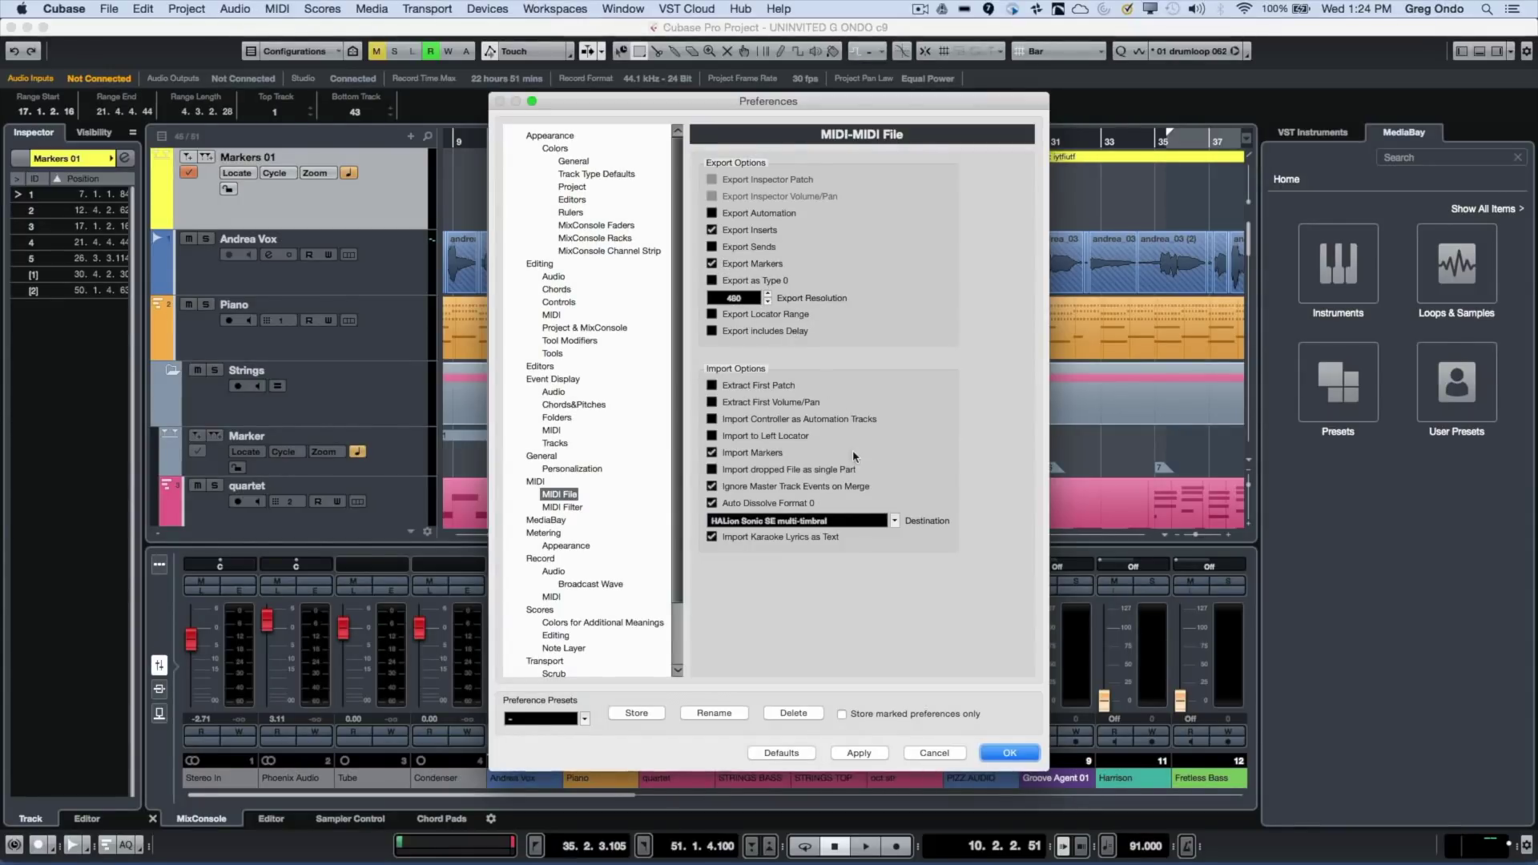
# - Confirm the MIDI File preferences, with Export and Import Markers ticked, using OK
pyautogui.click(1010, 753)
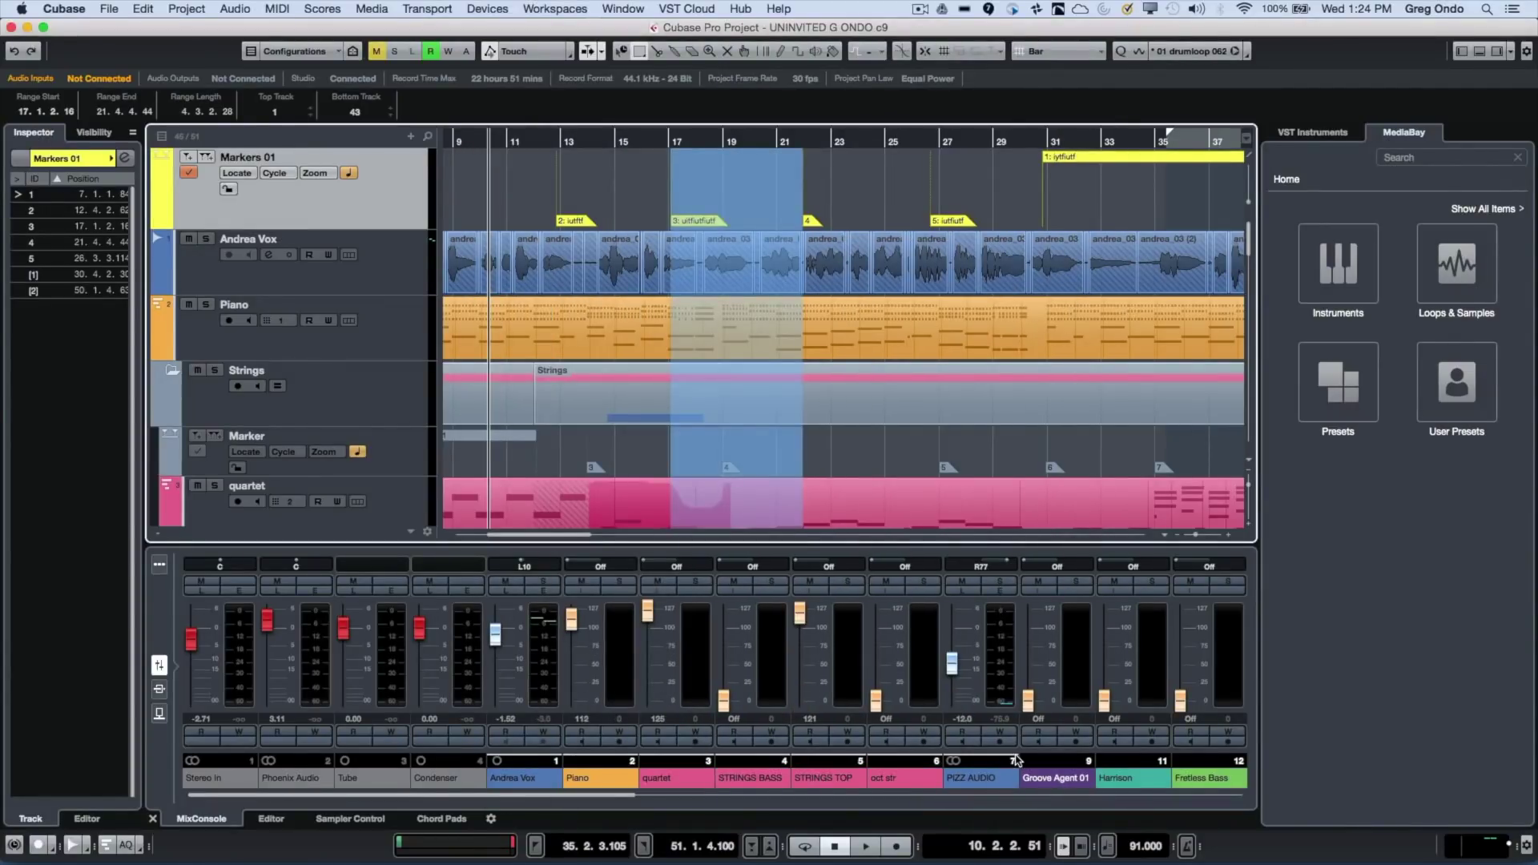